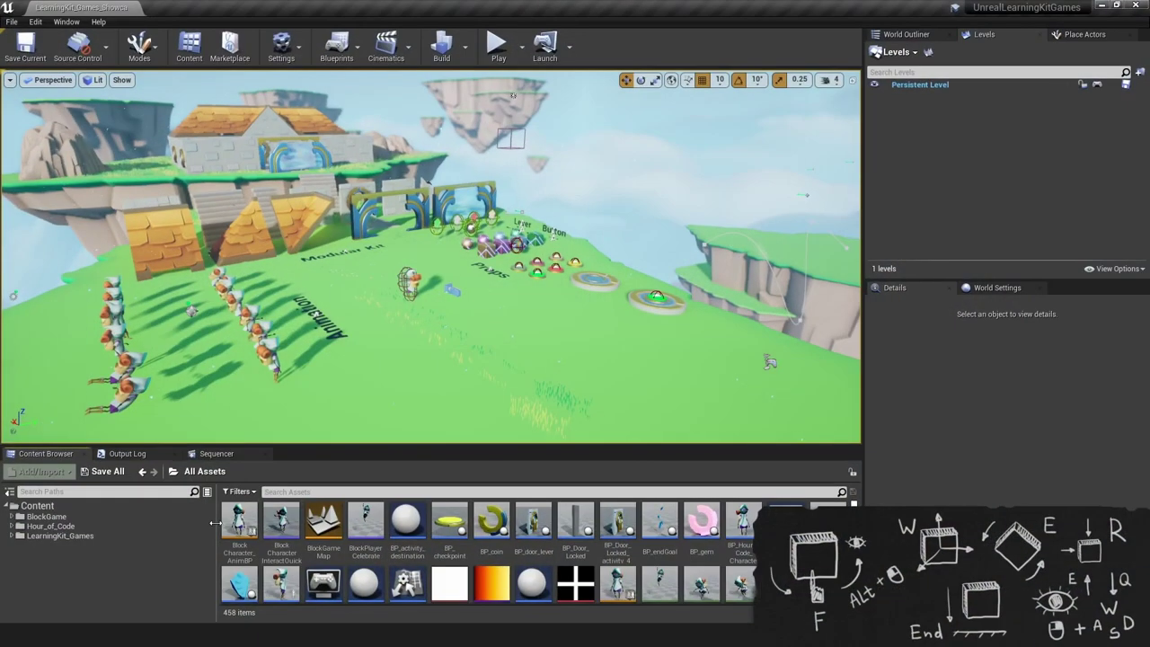
# - Narrow the Content Browser's folder tree so the asset grid gets more room
pyautogui.moveTo(216, 522); pyautogui.dragTo(134, 519)
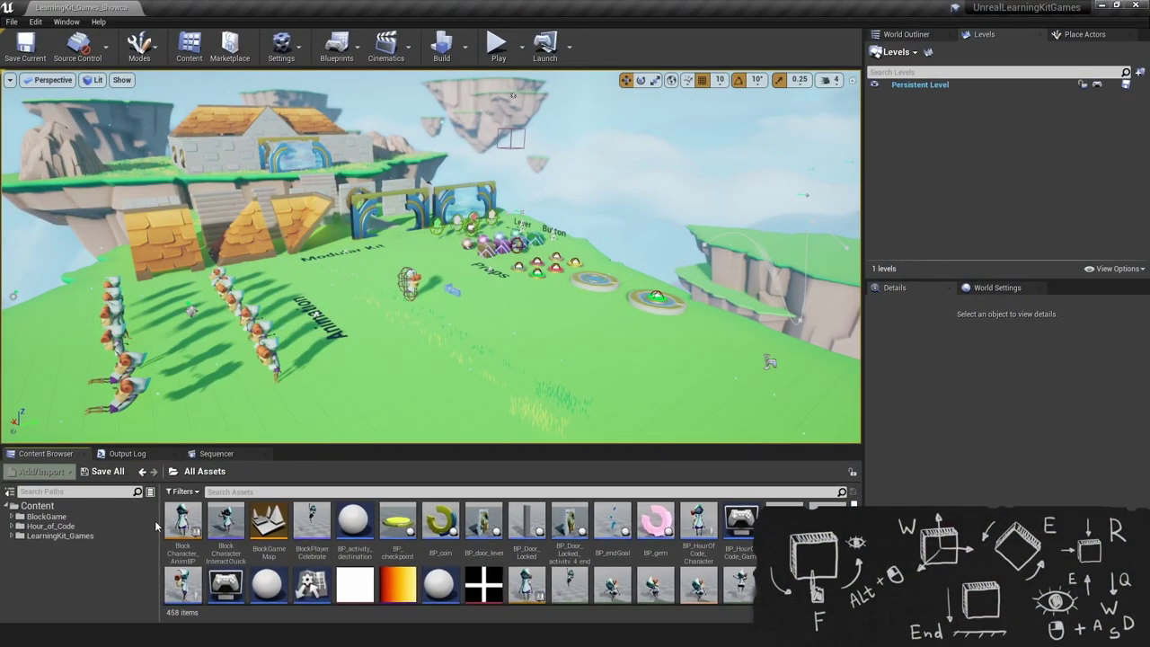
# - Close Sequencer, view the Output Log, reopen and re-close Sequencer via Window > Cinematics, then return to Content Browser
pyautogui.click(265, 456)
pyautogui.click(127, 454)
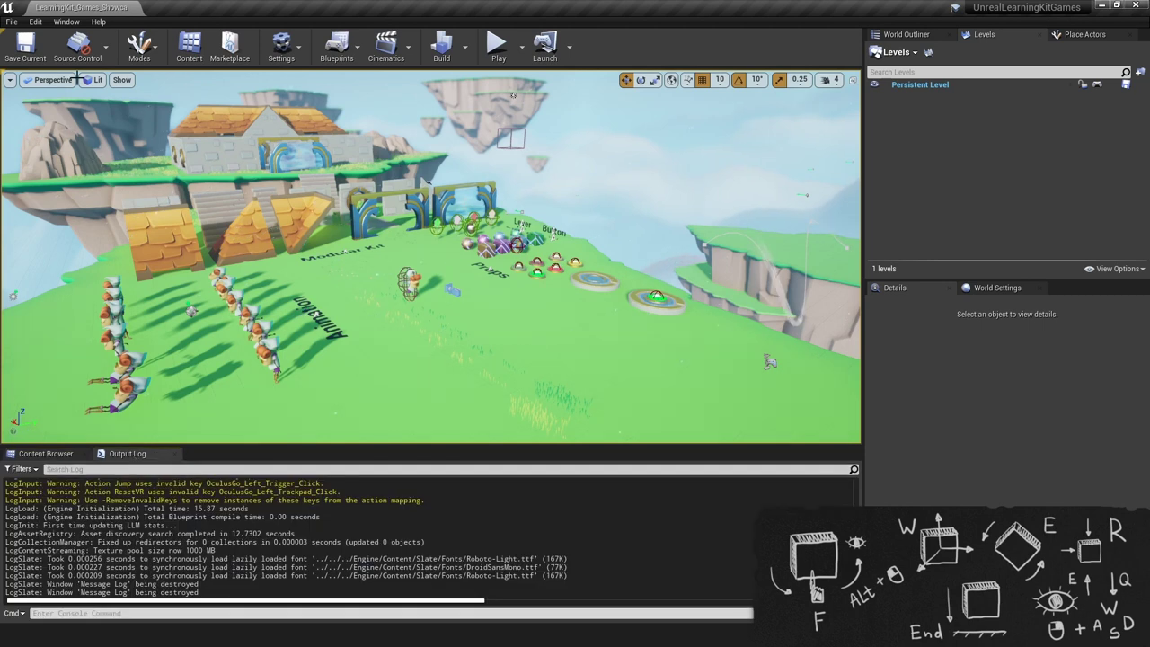
pyautogui.click(68, 21)
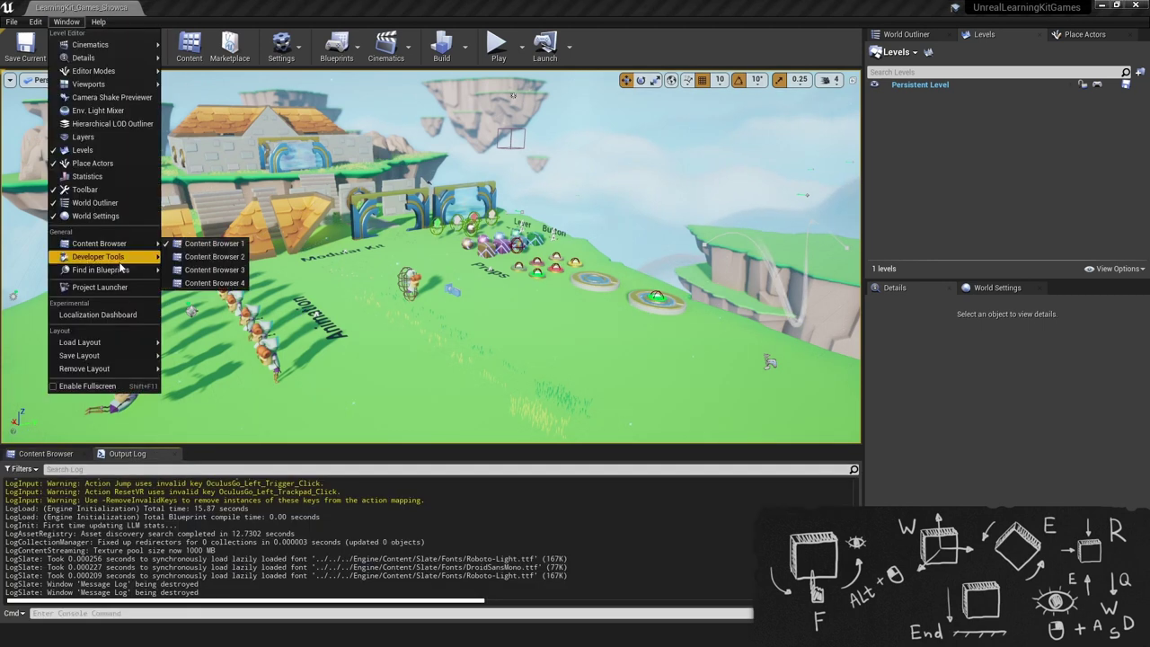
pyautogui.moveTo(120, 260)
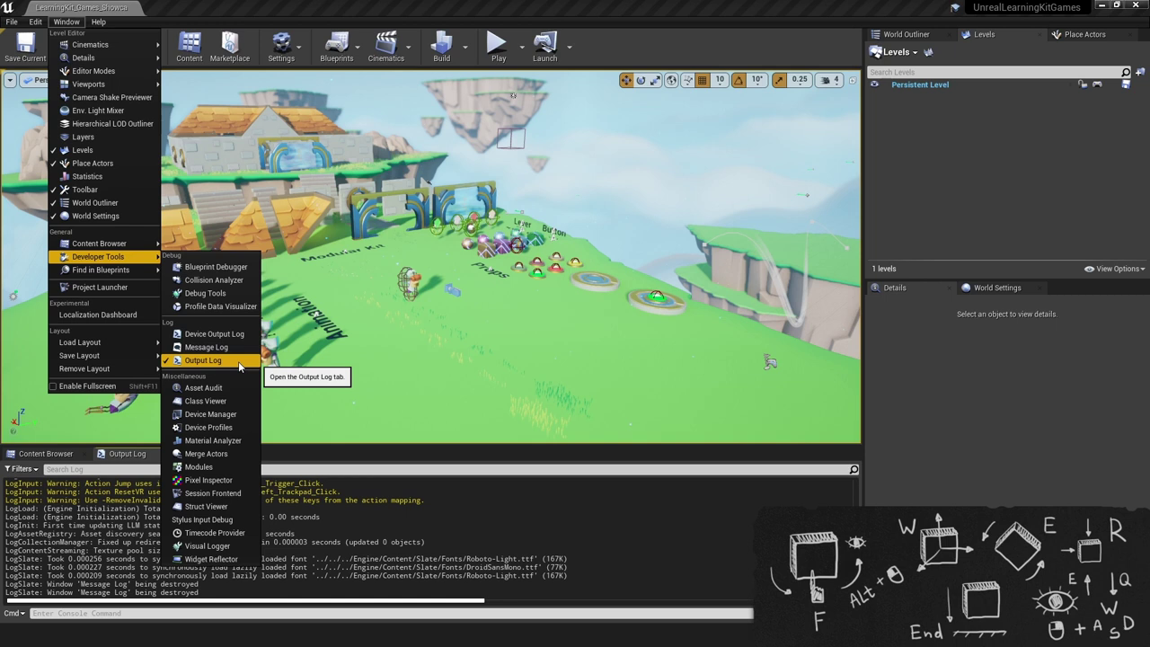
pyautogui.moveTo(107, 45)
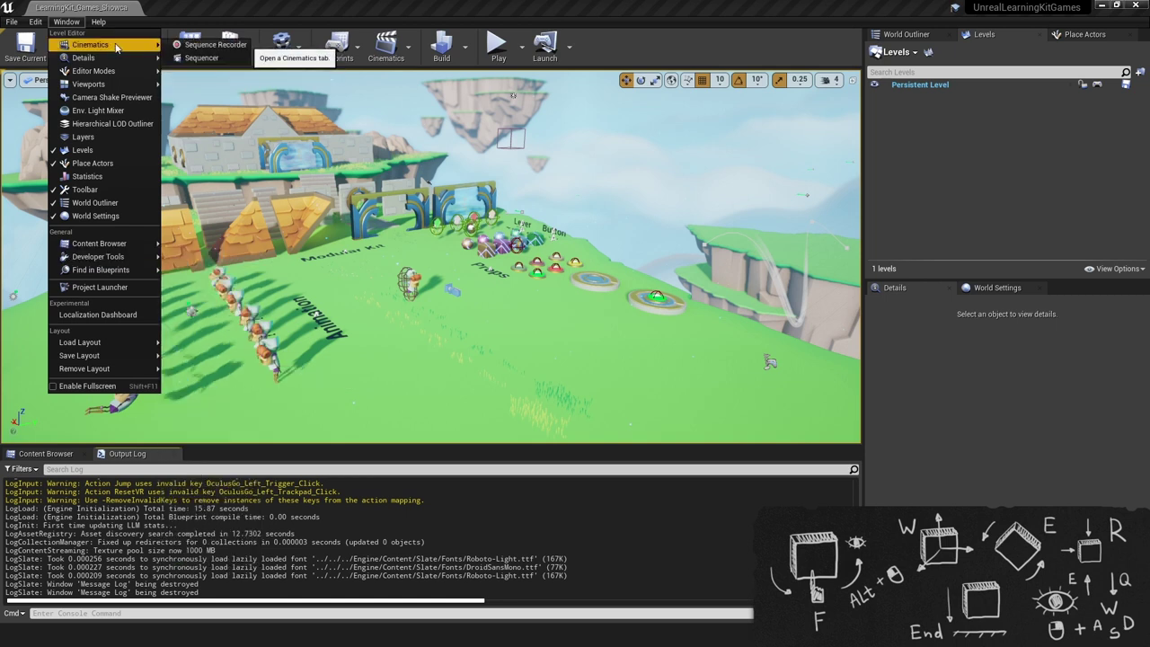
pyautogui.click(205, 60)
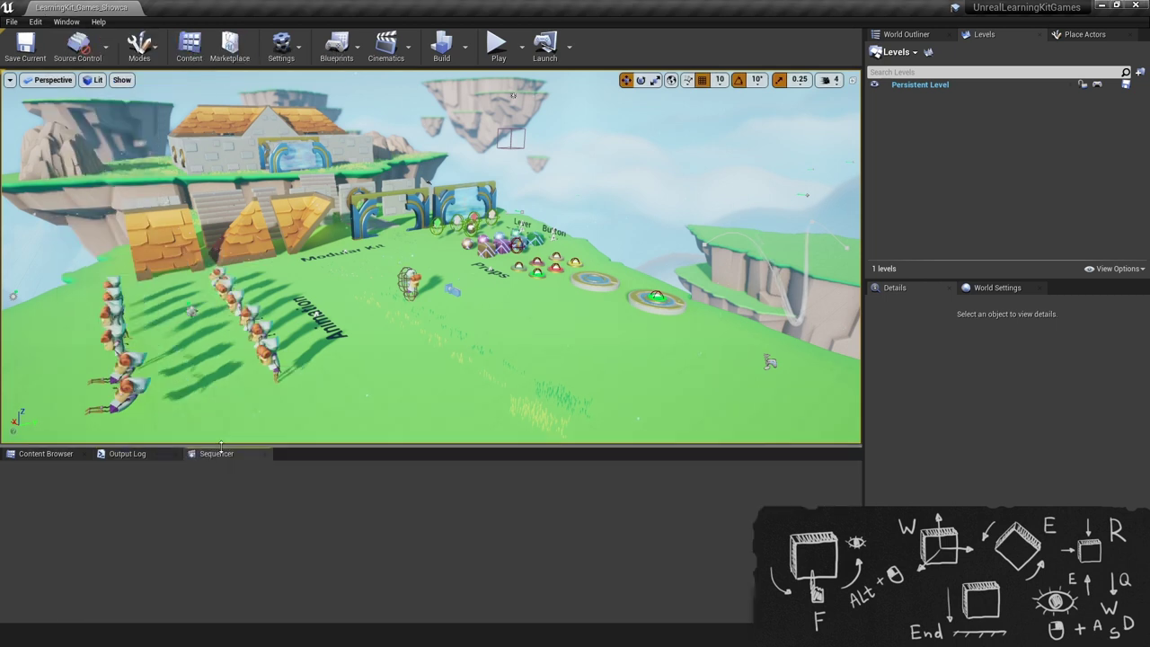
pyautogui.click(265, 456)
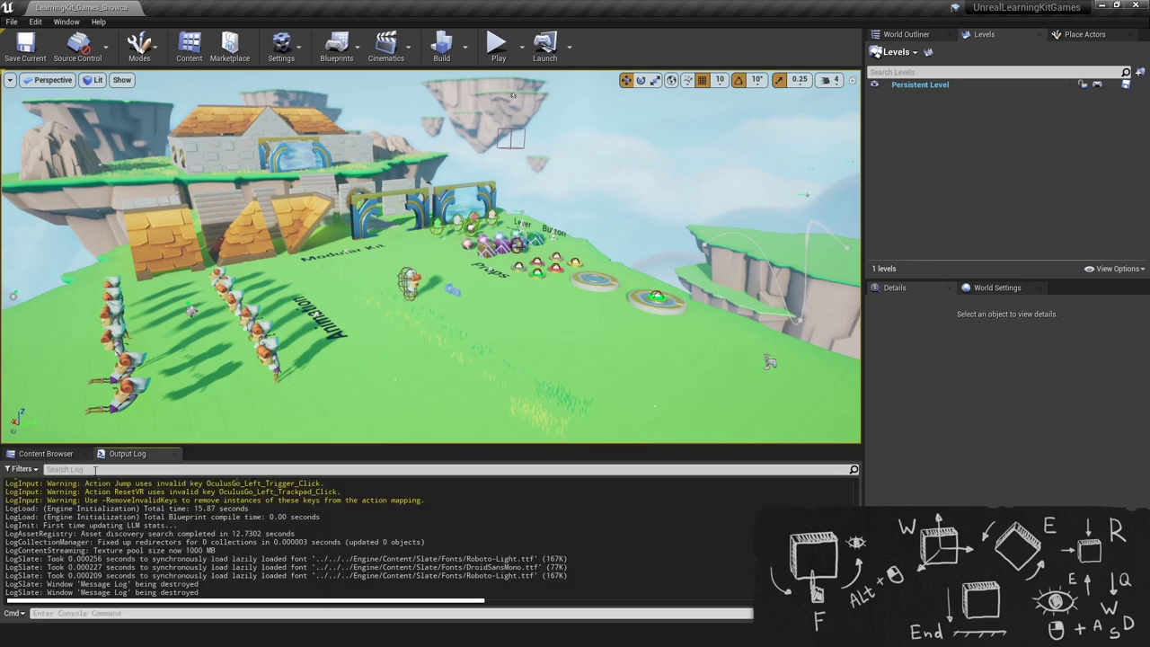
pyautogui.click(45, 453)
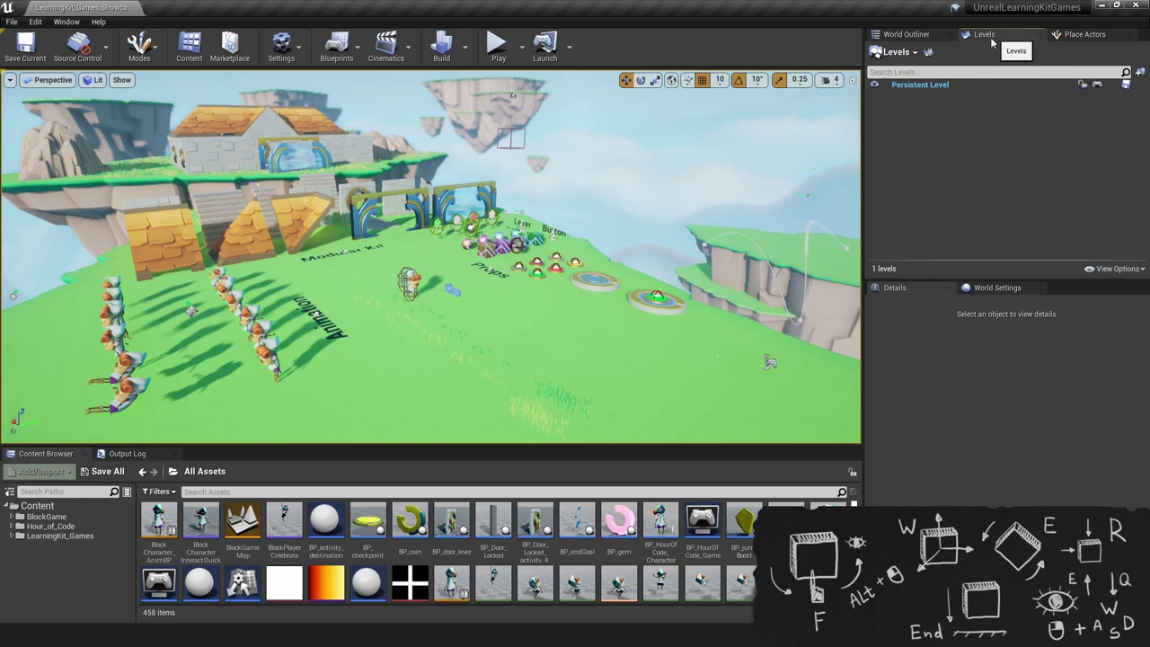
# - Select Persistent Level in the Levels tab and open its Level Blueprint
pyautogui.click(928, 87)
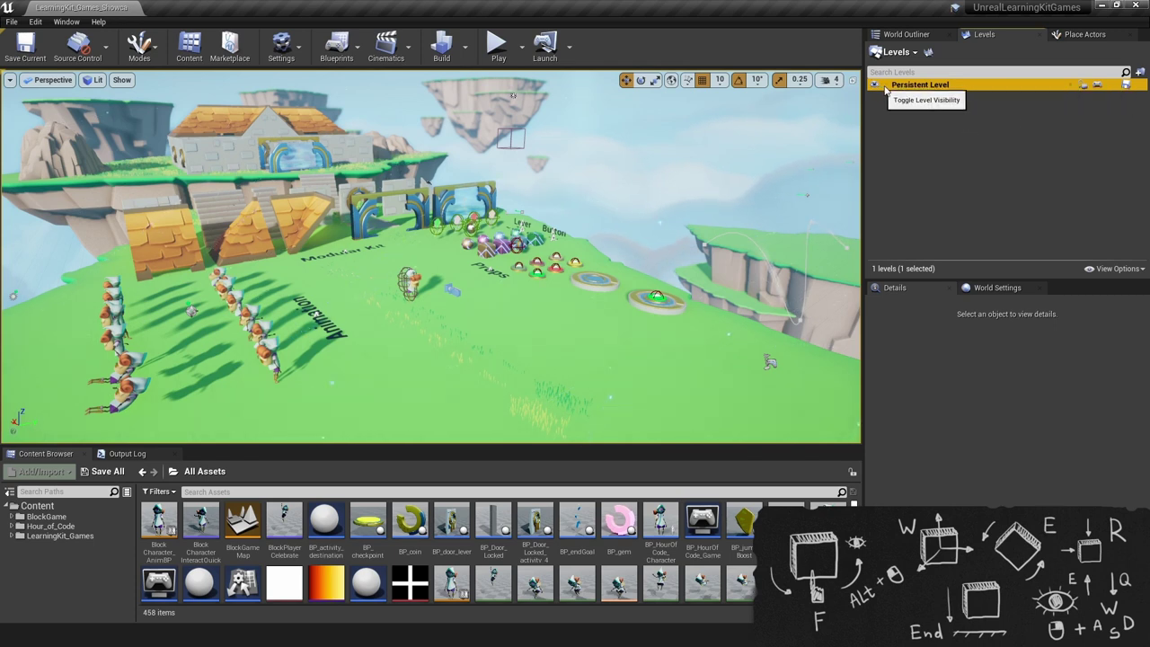
pyautogui.click(1096, 88)
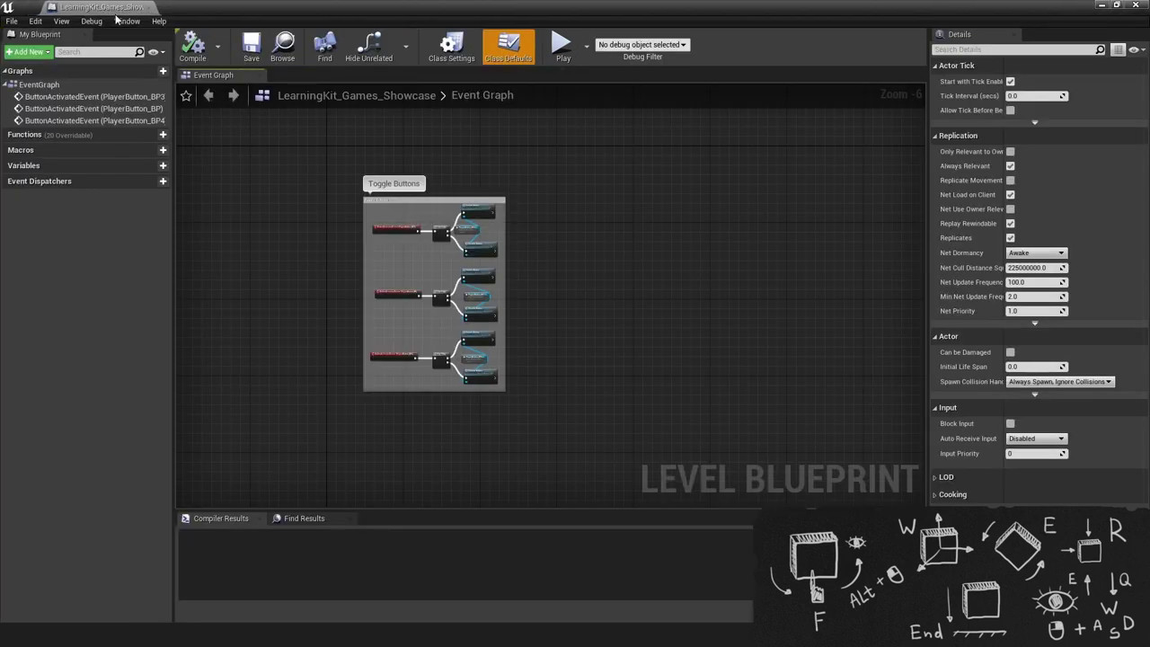
# - Zoom into the Event Graph, pan through the PlayerButton_BP3 and BP4 nodes, then close the Blueprint editor
pyautogui.doubleClick(181, 25)
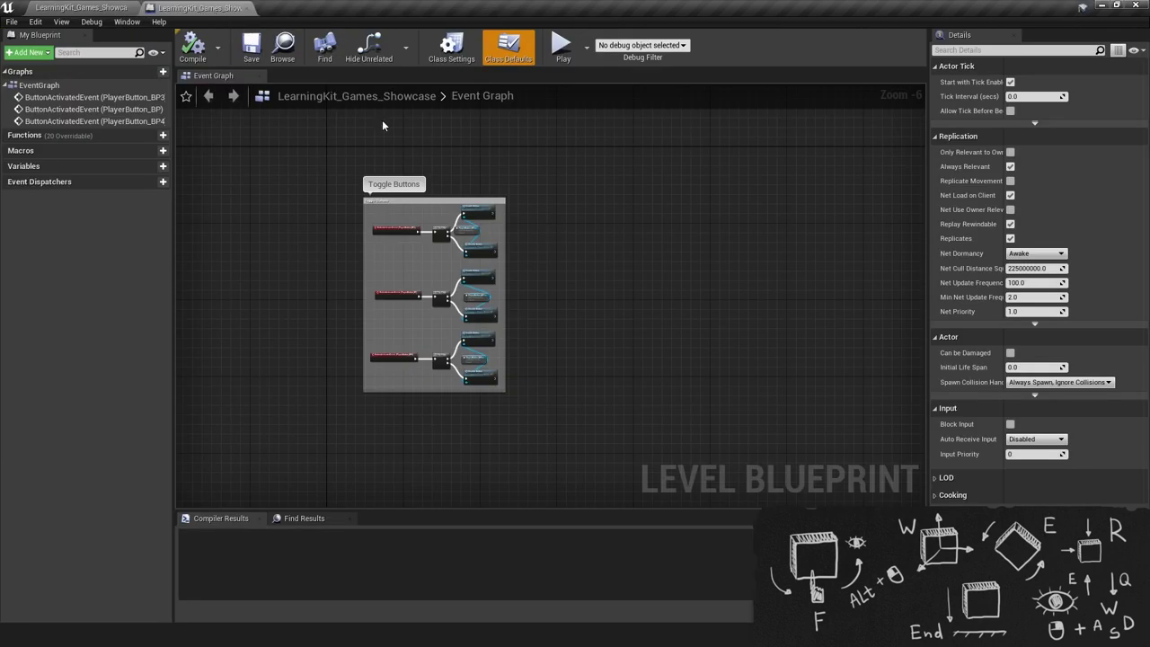
pyautogui.scroll(2, 429, 301)
pyautogui.scroll(3, 477, 306)
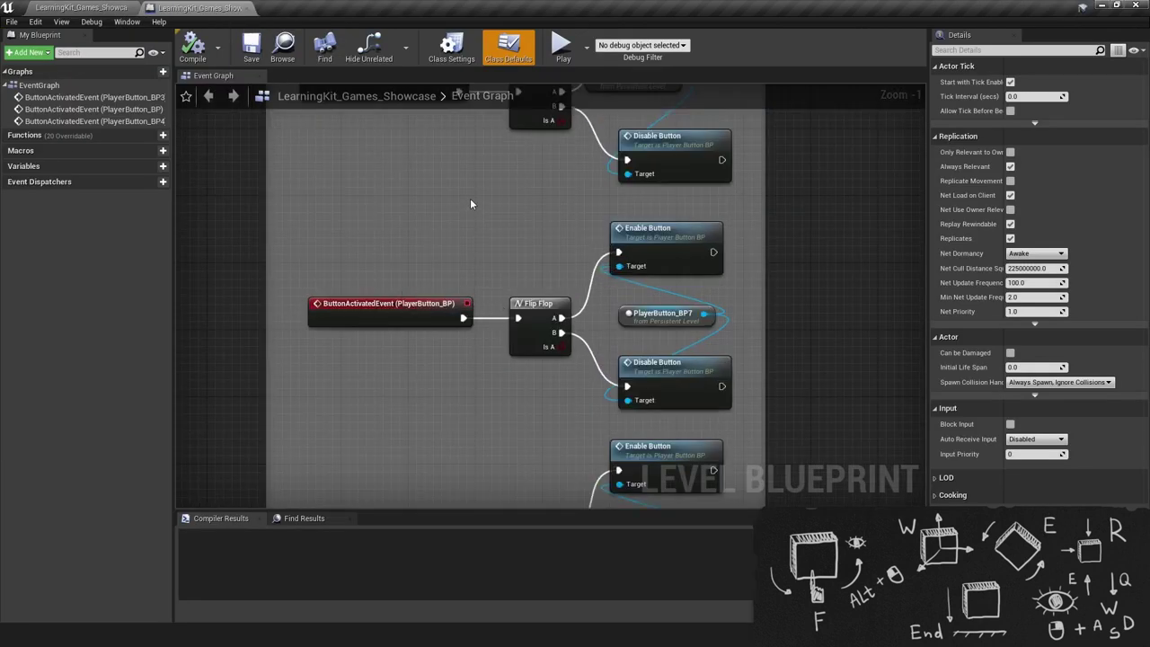
pyautogui.moveTo(470, 204)
pyautogui.mouseDown(button='right')
pyautogui.moveTo(479, 343)
pyautogui.moveTo(470, 325)
pyautogui.mouseUp(button='right')
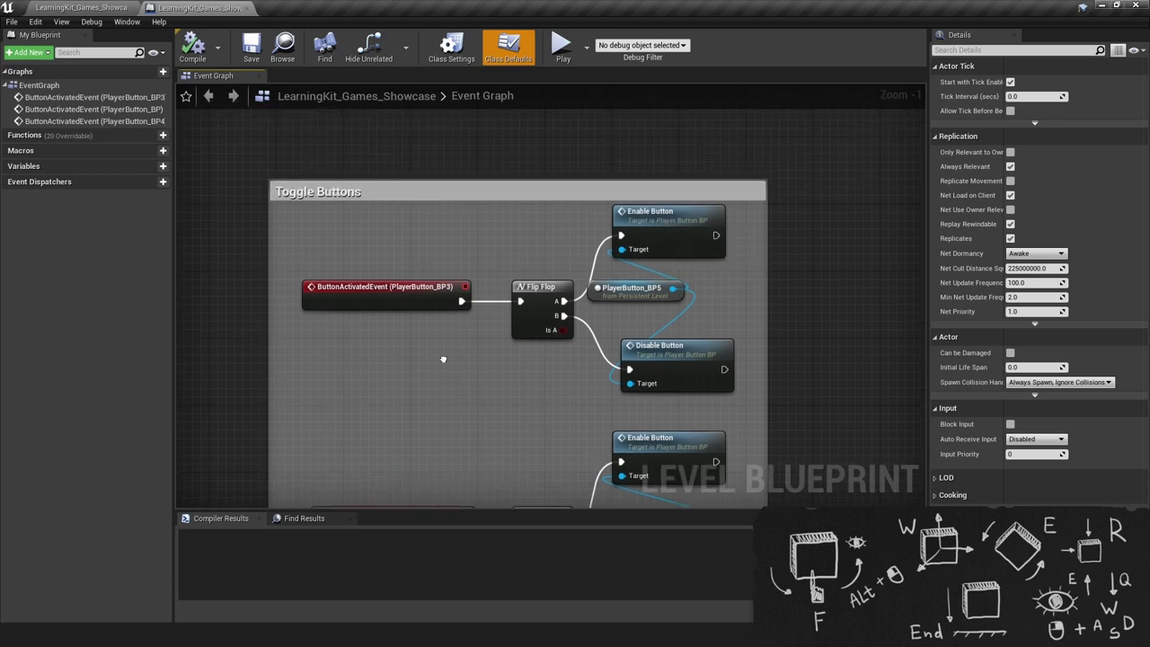
pyautogui.moveTo(451, 384); pyautogui.dragTo(442, 205, button='right')
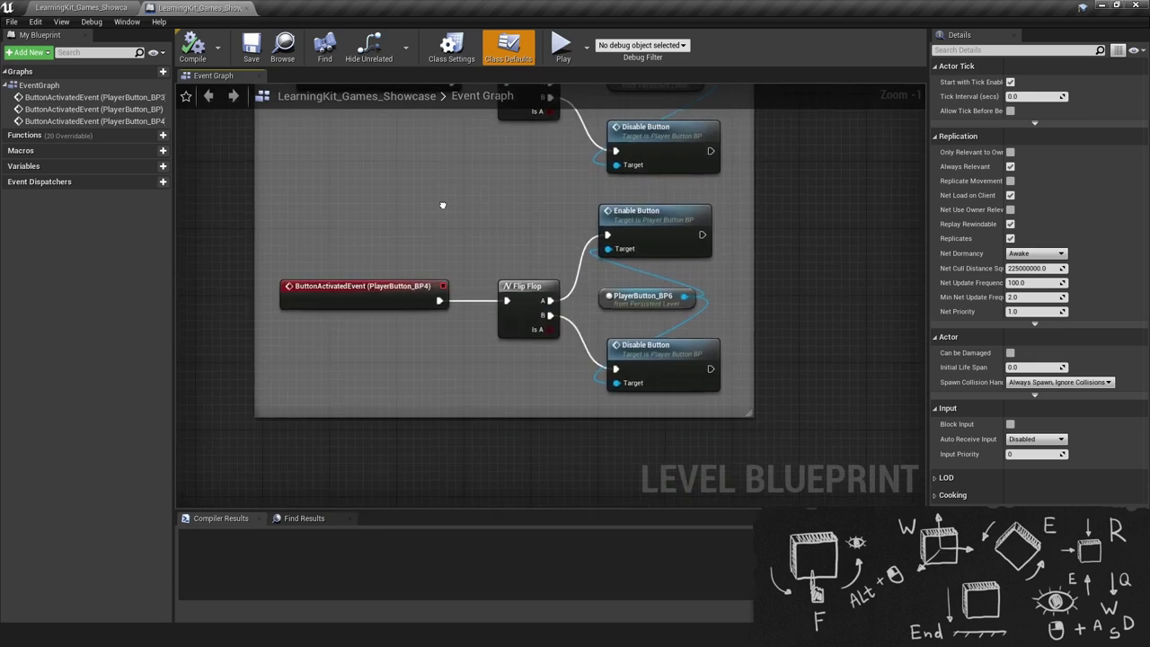
pyautogui.click(247, 8)
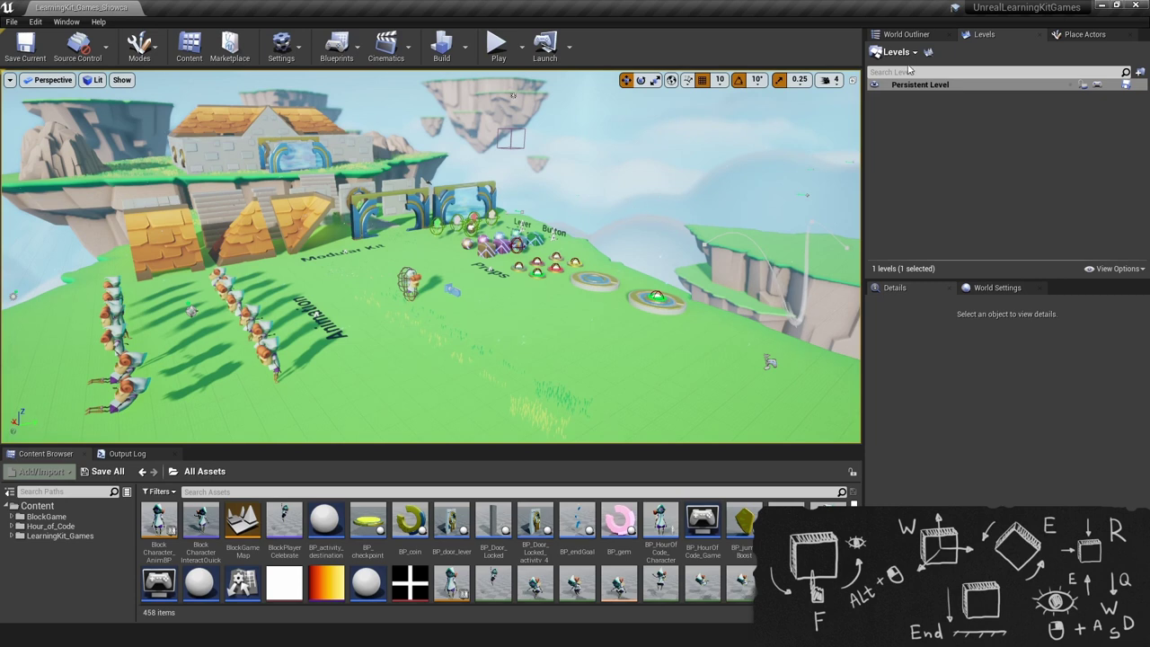
# - Show the World Outliner and collapse then re-expand the level's actor tree
pyautogui.click(903, 34)
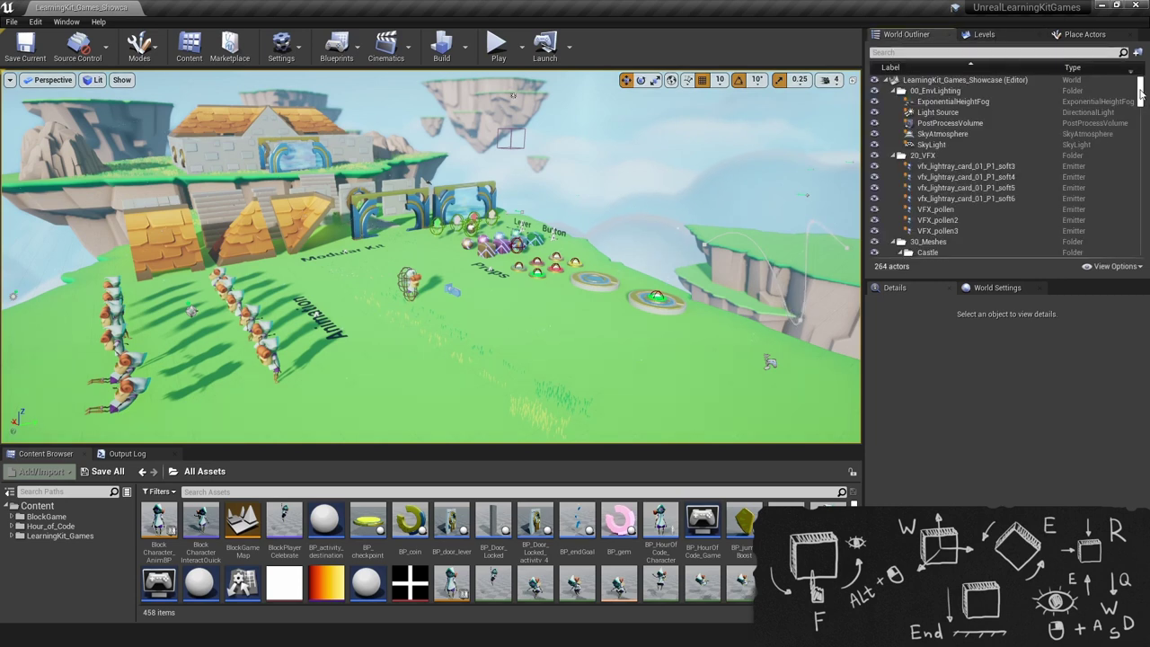
pyautogui.click(961, 80)
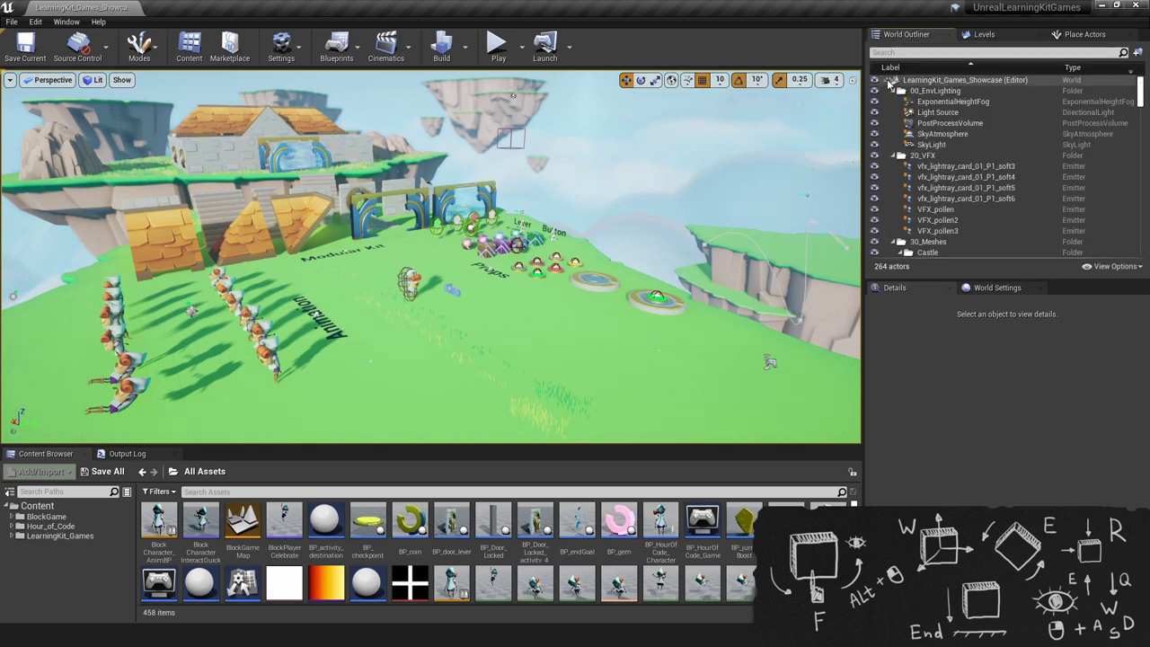
pyautogui.click(887, 80)
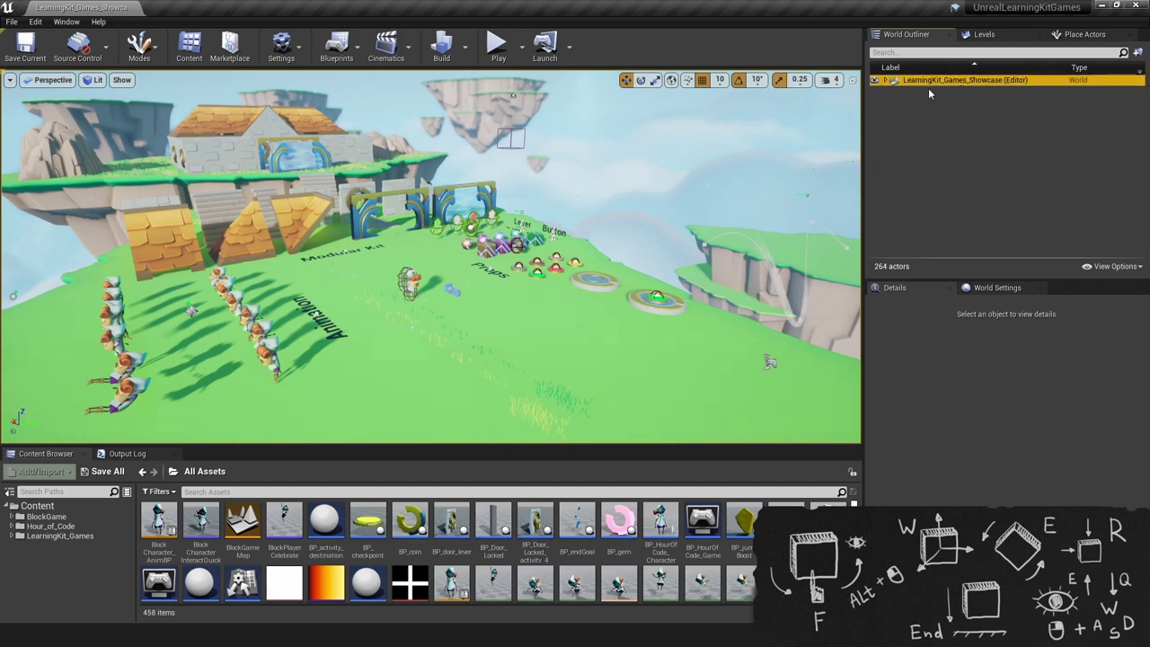
pyautogui.click(886, 80)
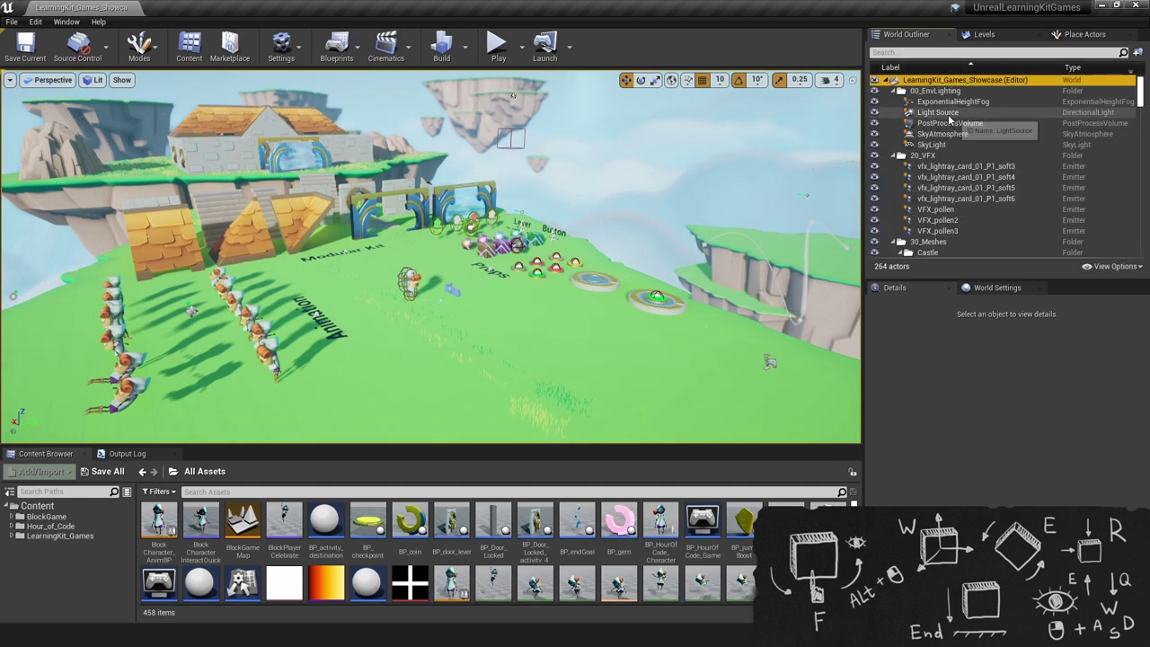
# - Inspect Light Source, SkyAtmosphere and VFX emitter actors, then select the player character in the viewport
pyautogui.click(949, 114)
pyautogui.click(941, 189)
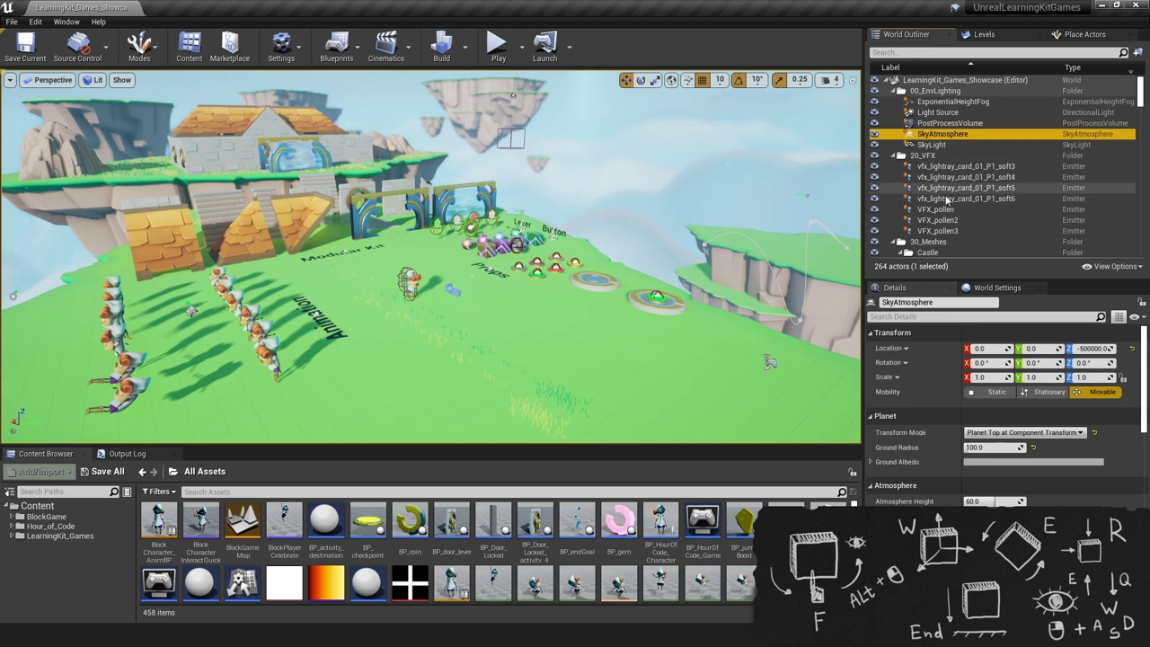
pyautogui.click(941, 199)
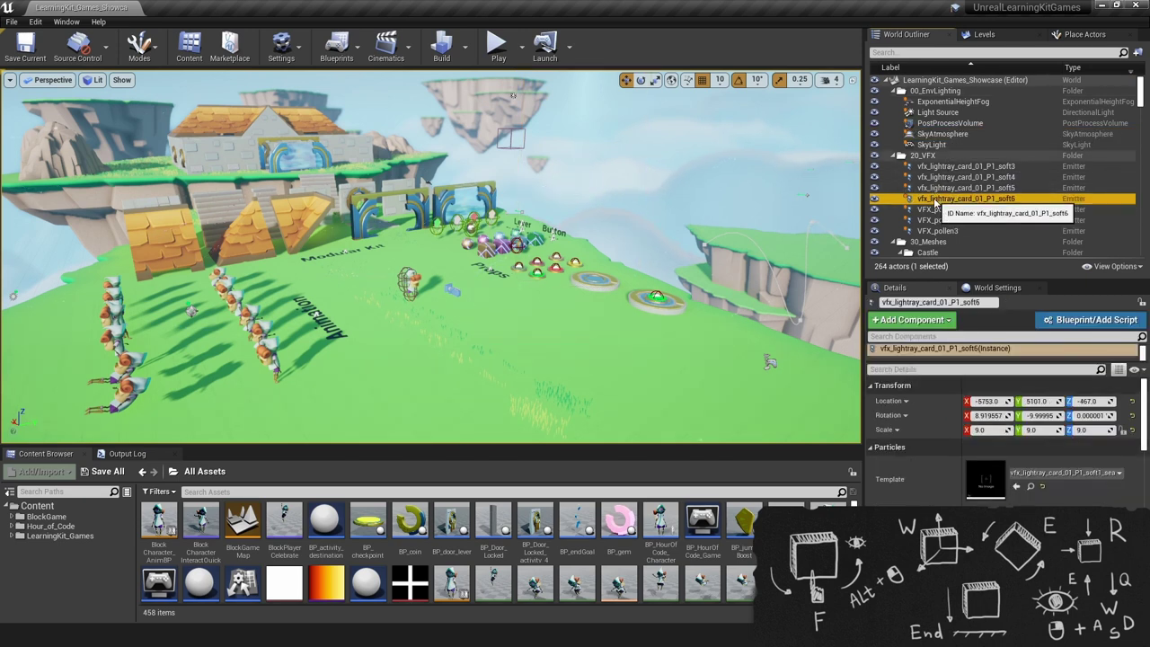
pyautogui.click(942, 221)
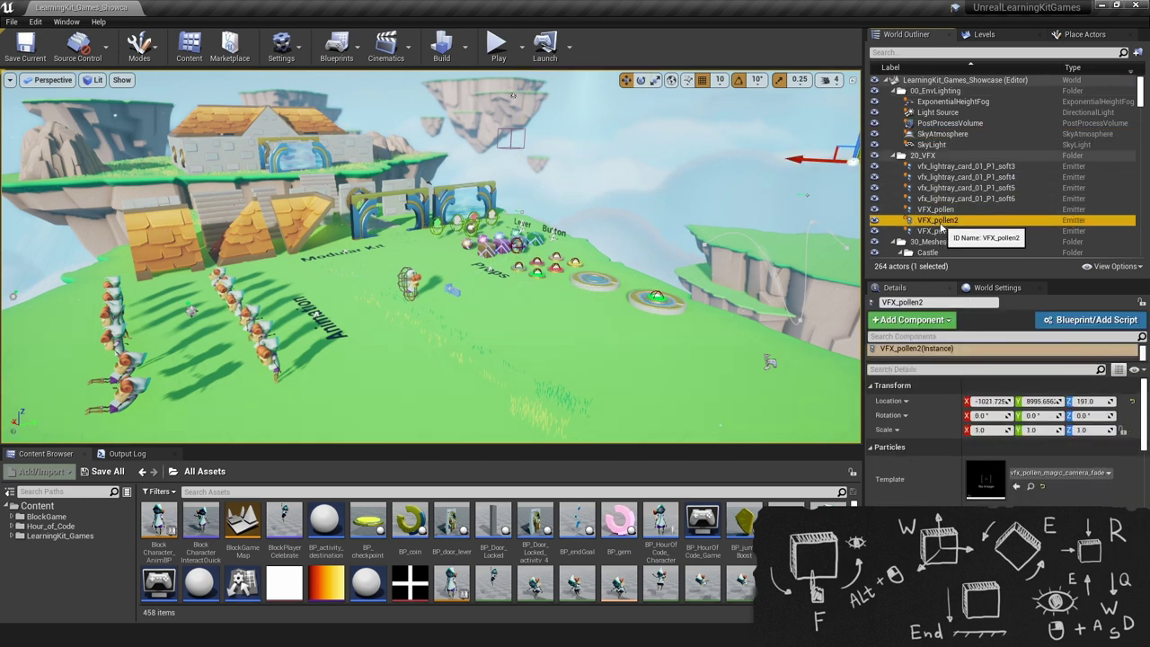
pyautogui.click(410, 282)
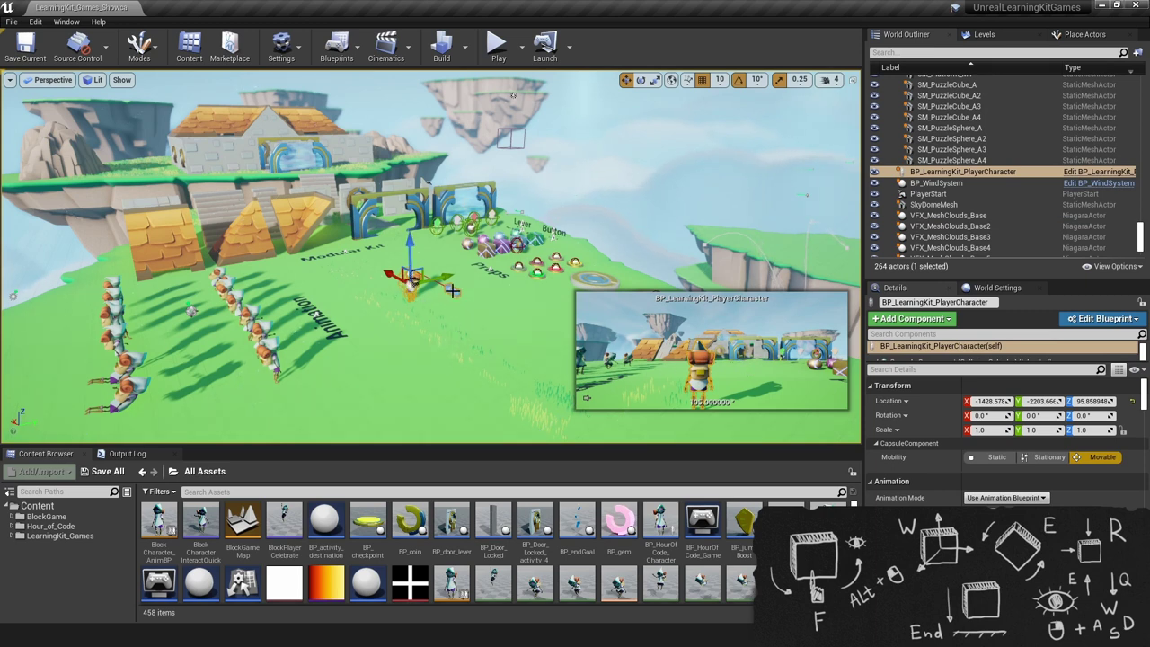
# - Pilot the viewport as the player character from its right-click menu
pyautogui.rightClick(452, 290)
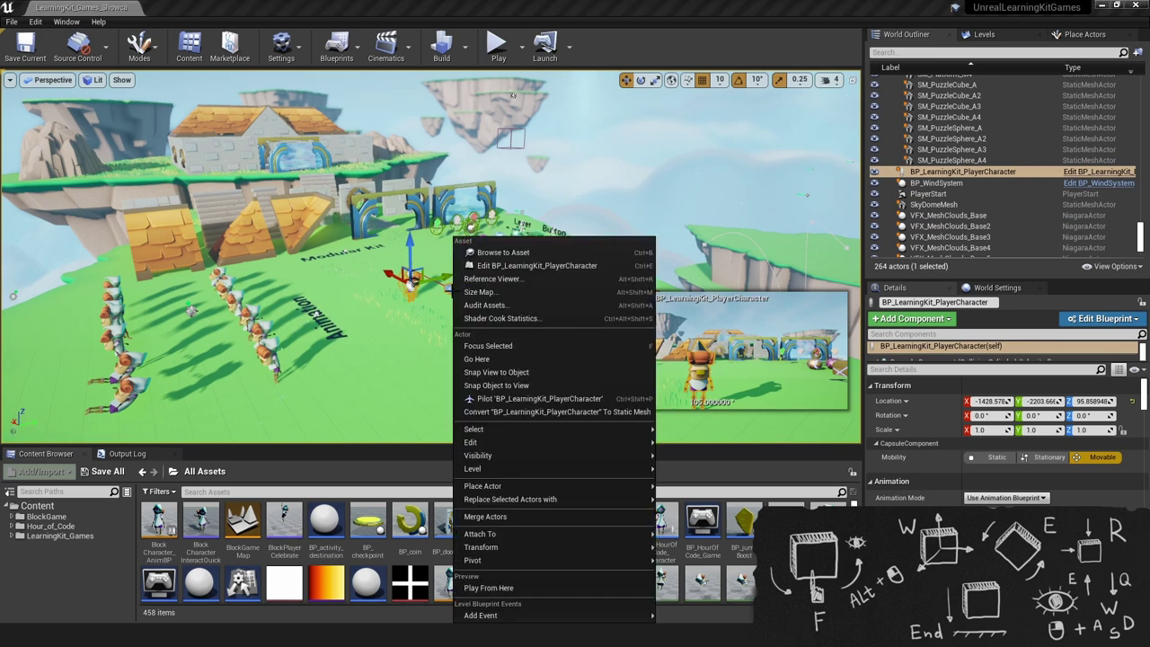
pyautogui.rightClick(412, 286)
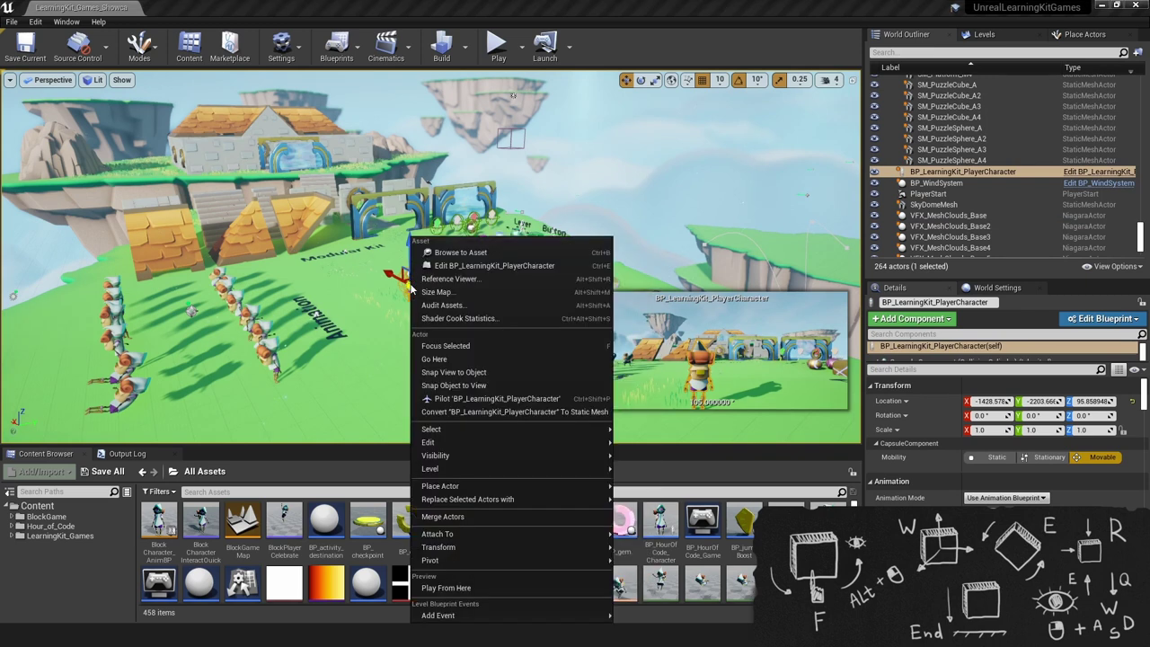
pyautogui.click(391, 317)
pyautogui.click(449, 288)
pyautogui.click(454, 291)
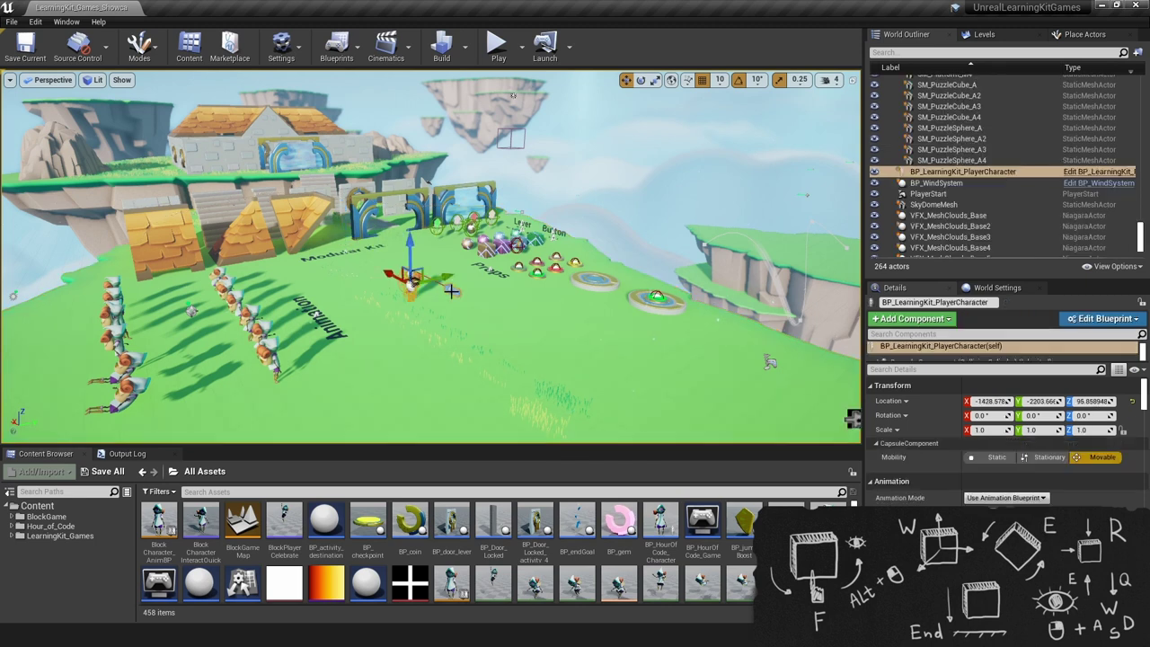
pyautogui.rightClick(454, 291)
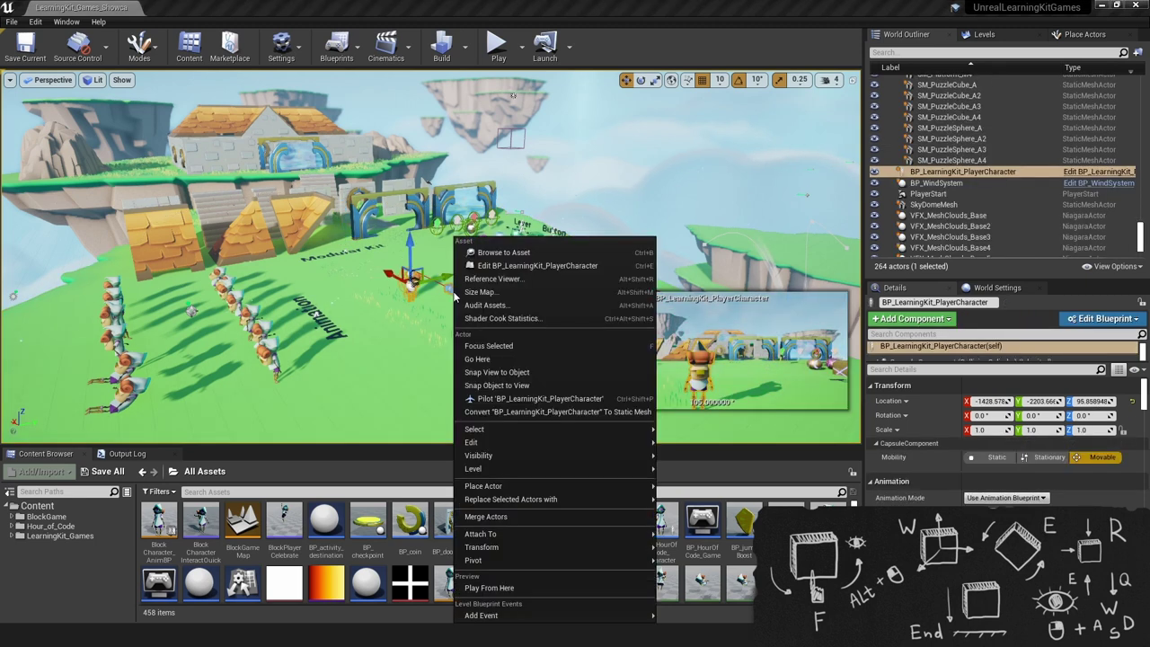
pyautogui.click(514, 399)
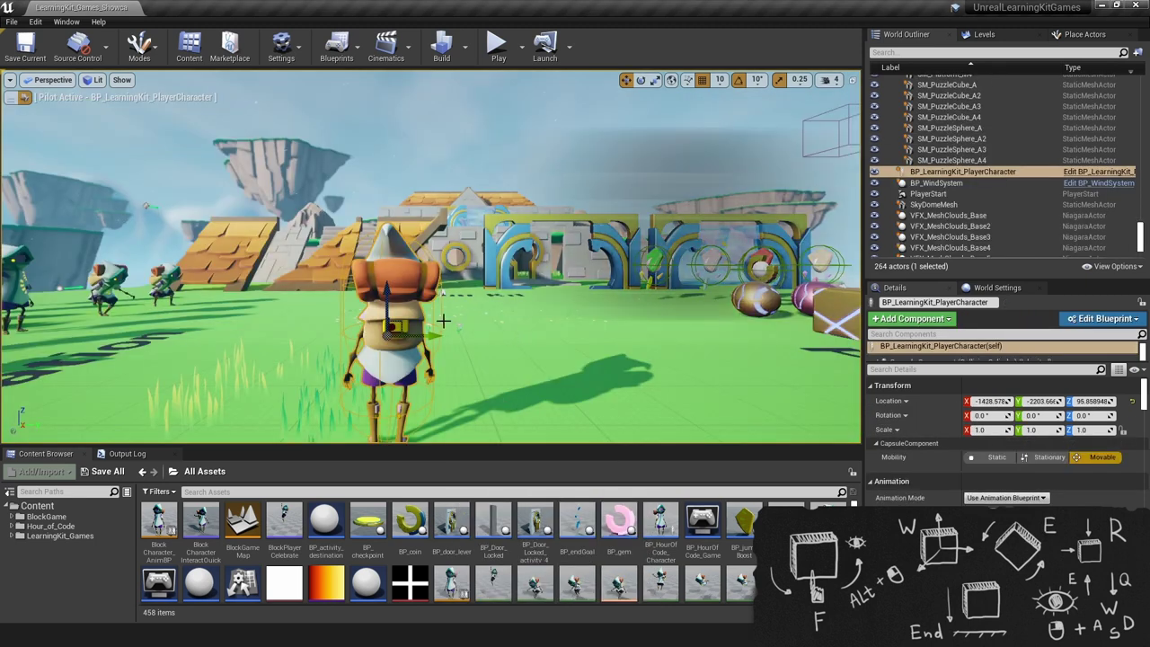
# - Turn and fly the piloted view forward to the arches, then deselect and dolly back
pyautogui.moveTo(514, 399)
pyautogui.mouseDown(button='right')
pyautogui.moveTo(359, 399)
pyautogui.moveTo(526, 399)
pyautogui.mouseUp(button='right')
pyautogui.press('w')
pyautogui.press('w')
pyautogui.press('w')
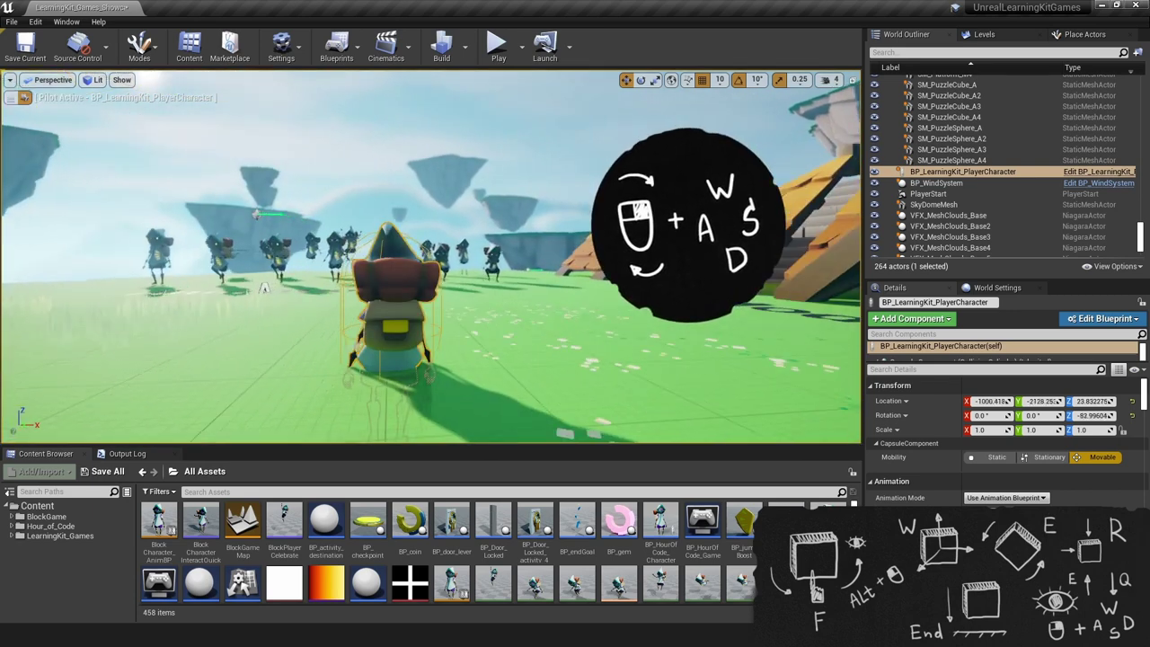
pyautogui.moveTo(400, 297); pyautogui.dragTo(490, 297, button='right')
pyautogui.press('w')
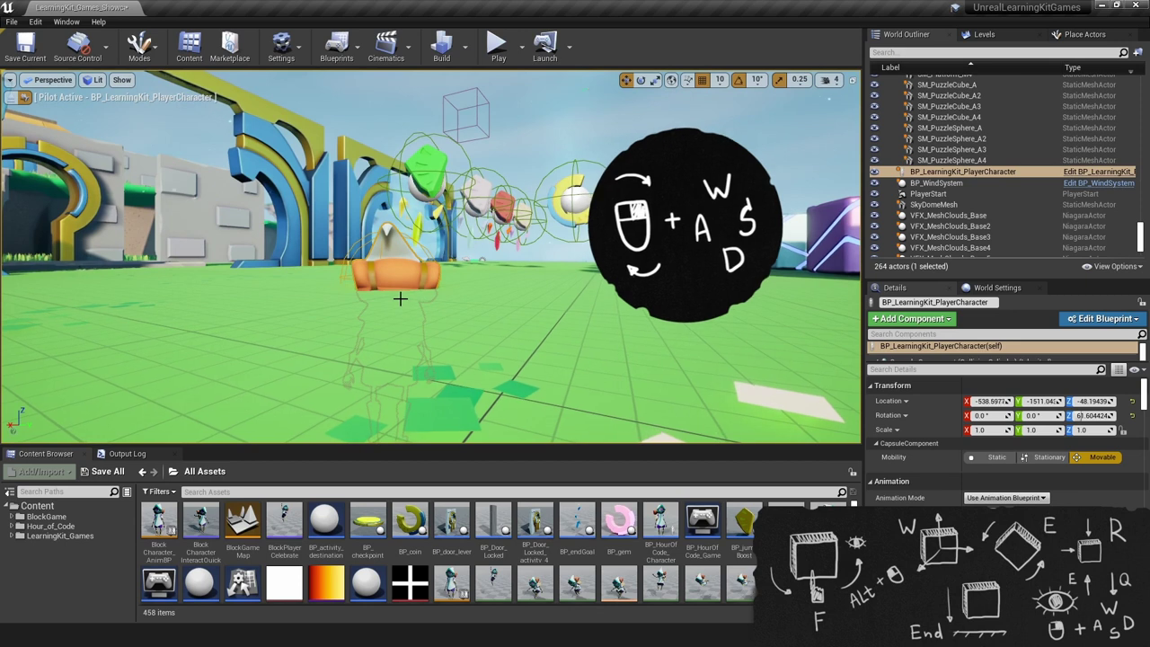
pyautogui.press('Escape')
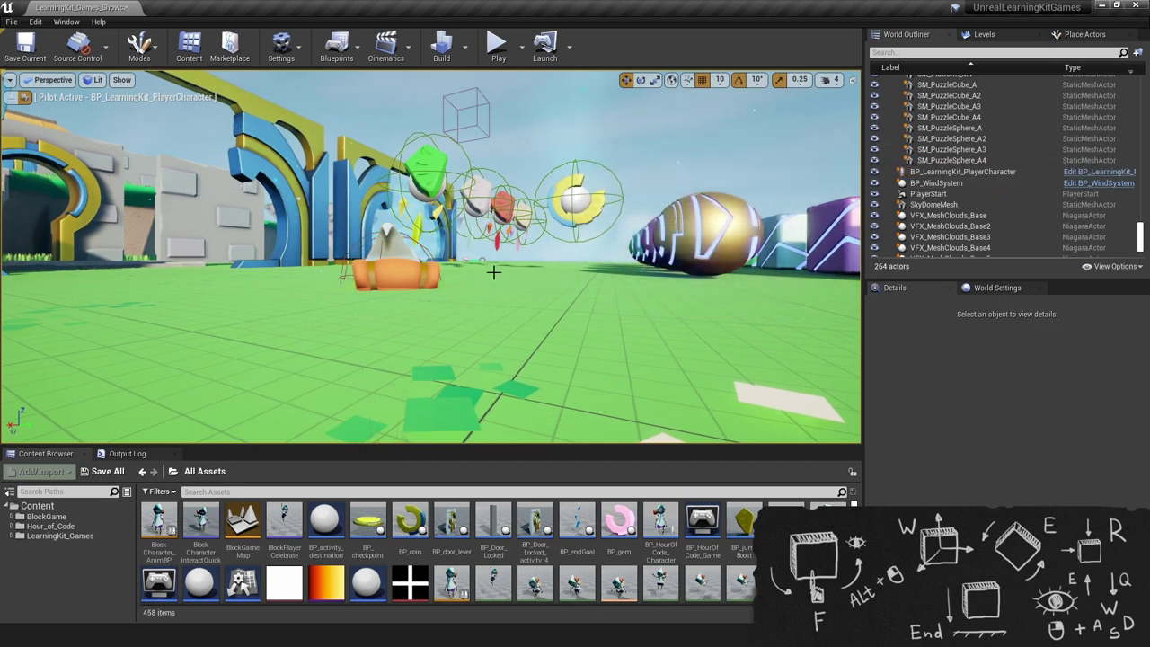
pyautogui.scroll(-5, 494, 270)
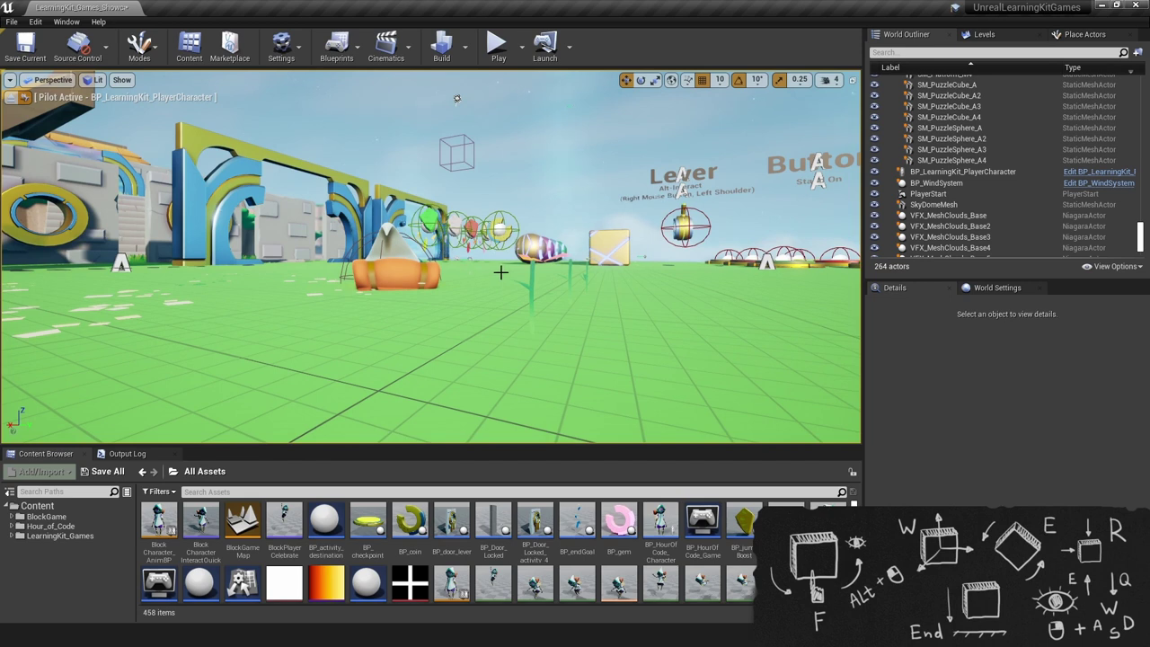
pyautogui.click(497, 44)
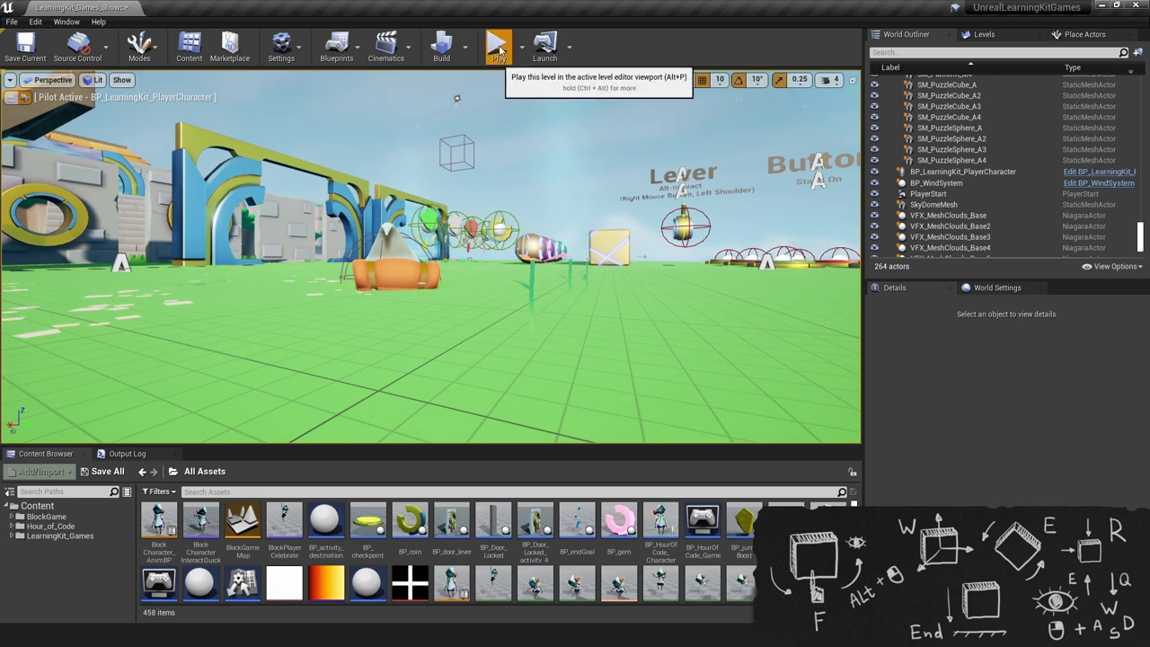
pyautogui.press('w')
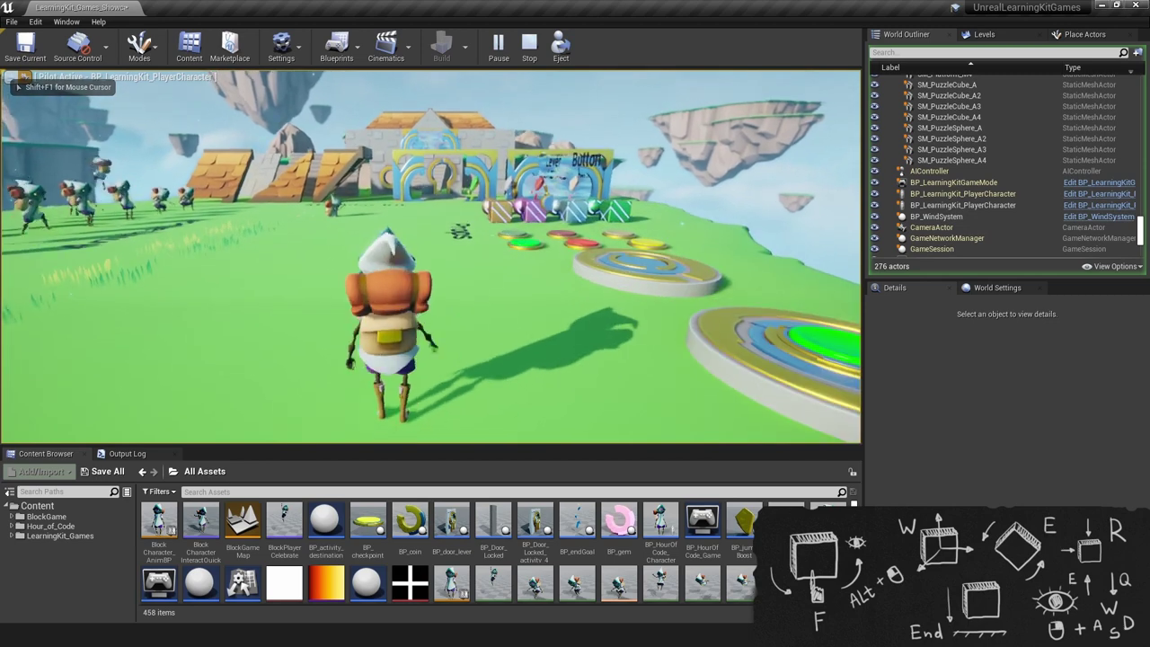
pyautogui.press('w')
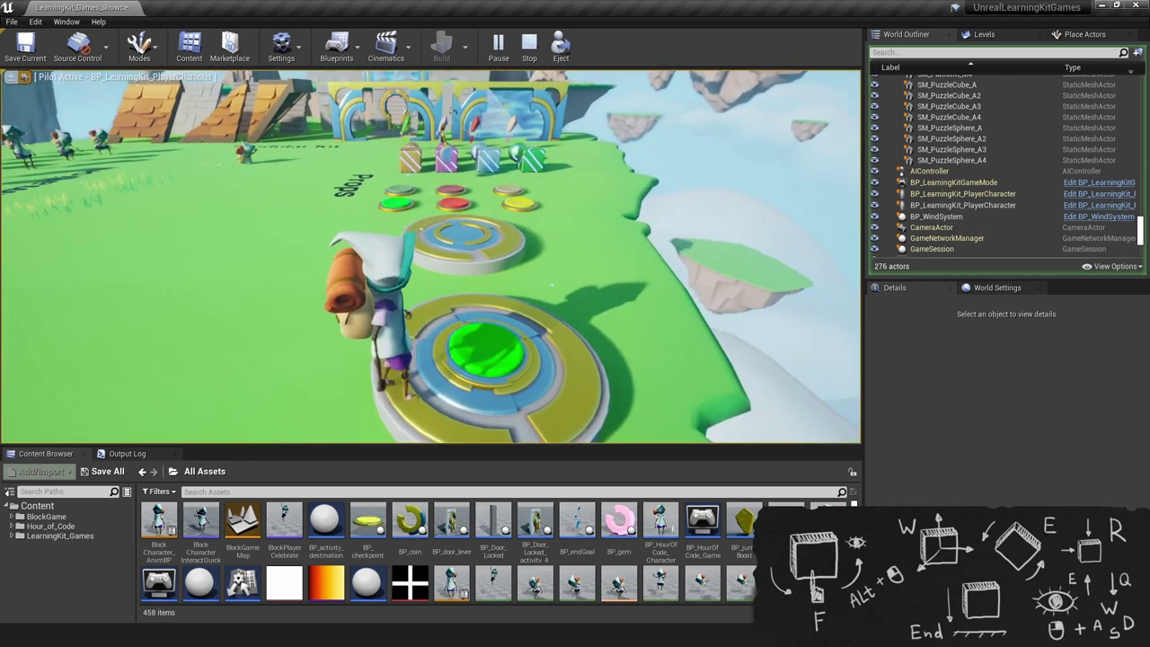
pyautogui.press('w')
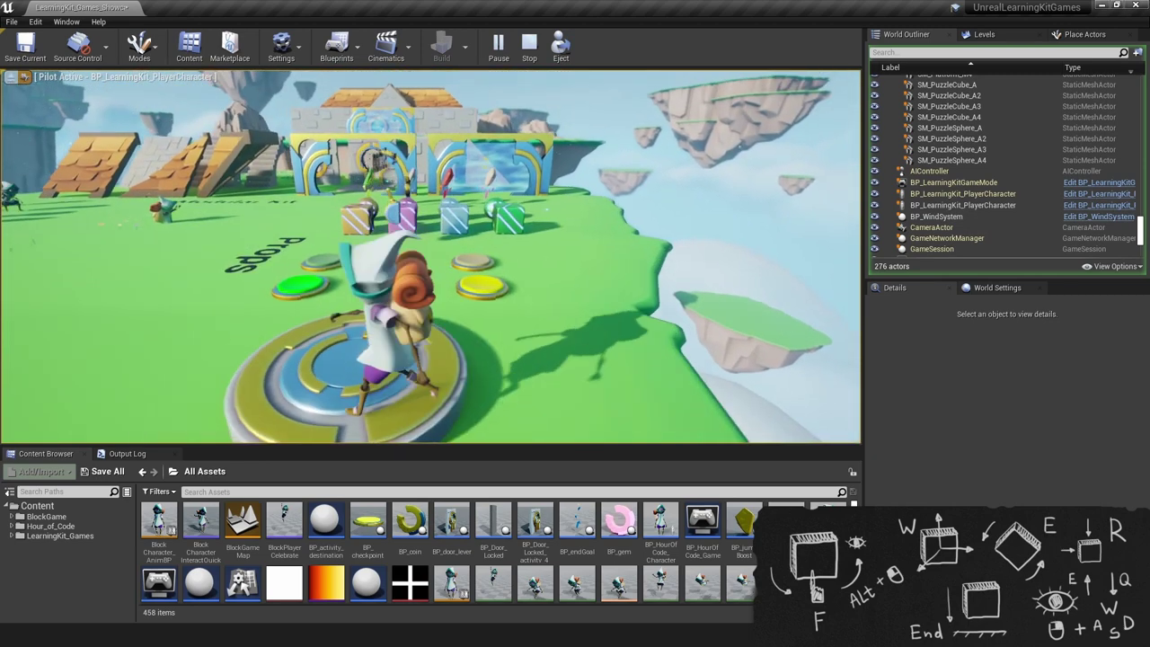
pyautogui.press('a')
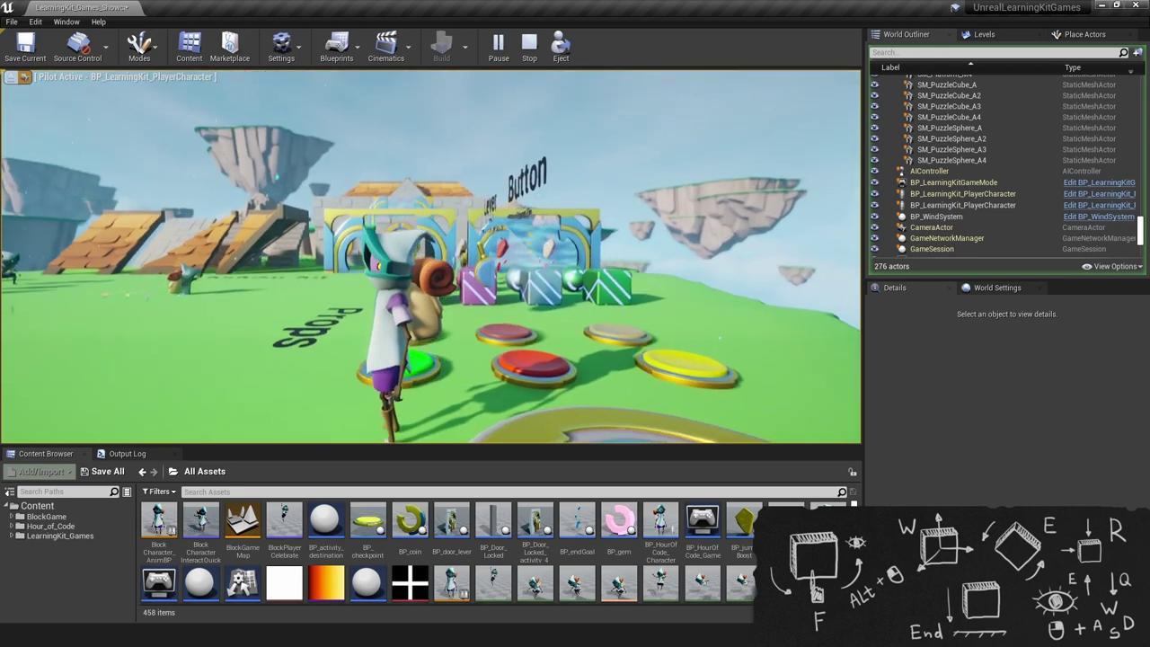
pyautogui.press('s')
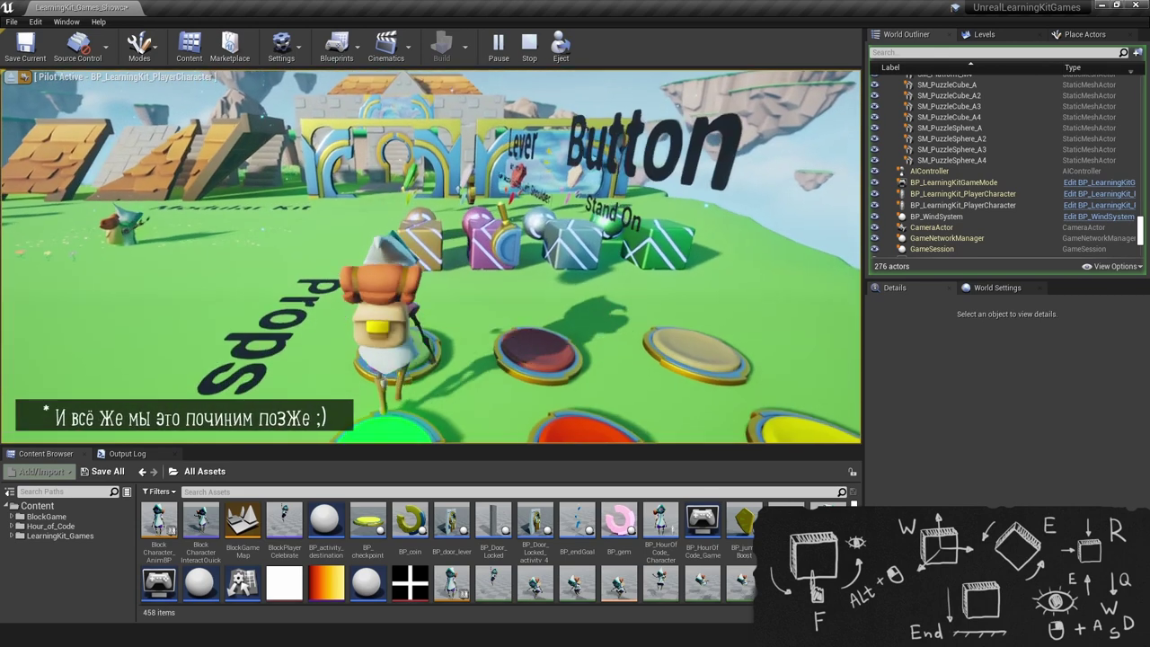
pyautogui.press('w')
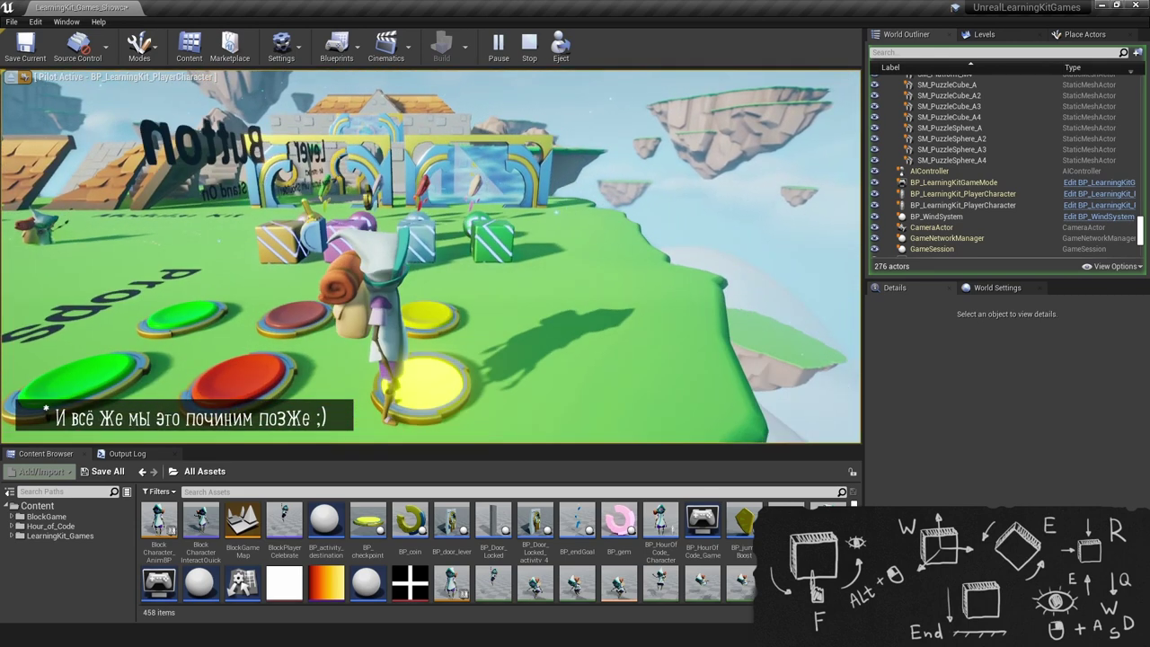
pyautogui.press('w')
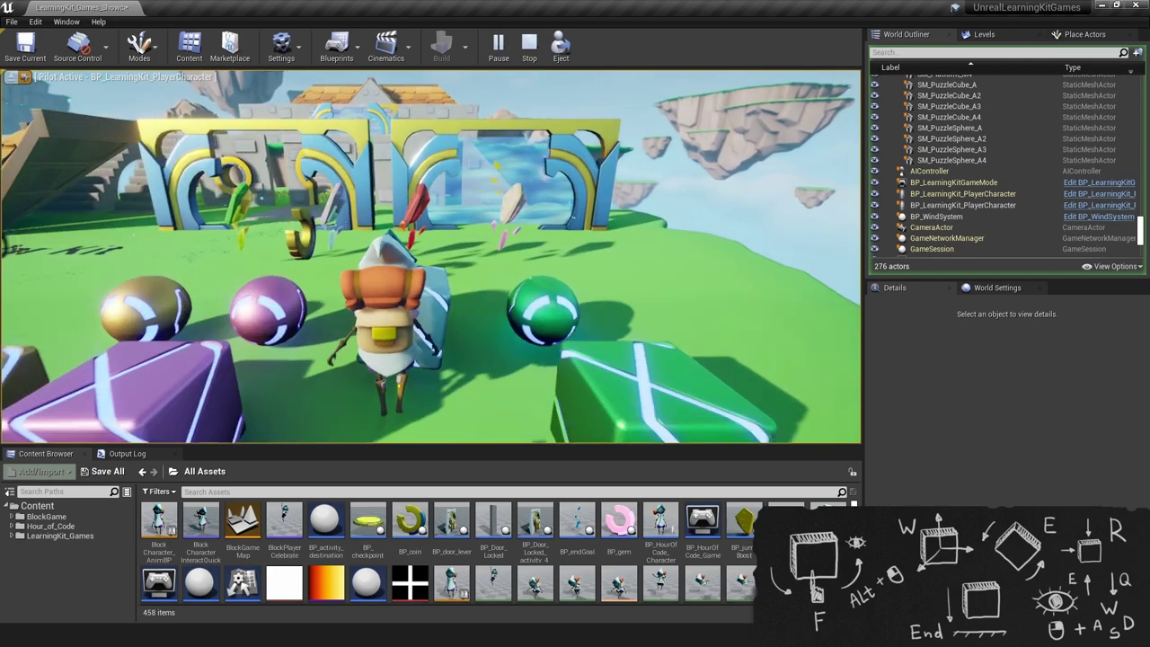
pyautogui.press('w')
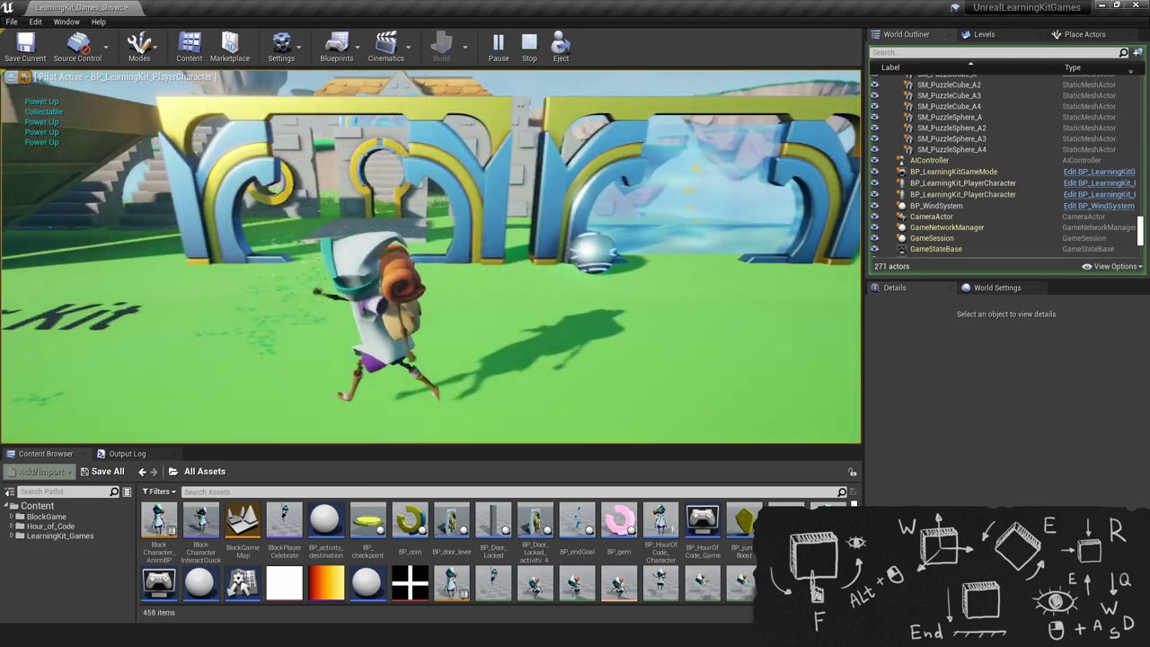
pyautogui.press('s')
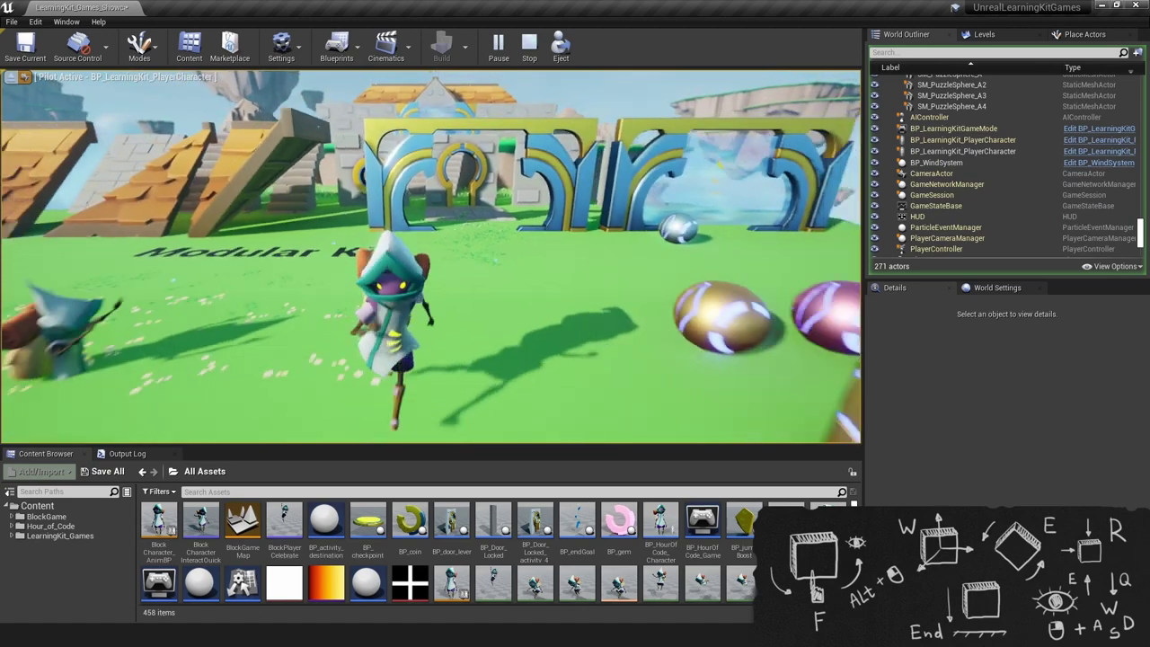
pyautogui.press('w')
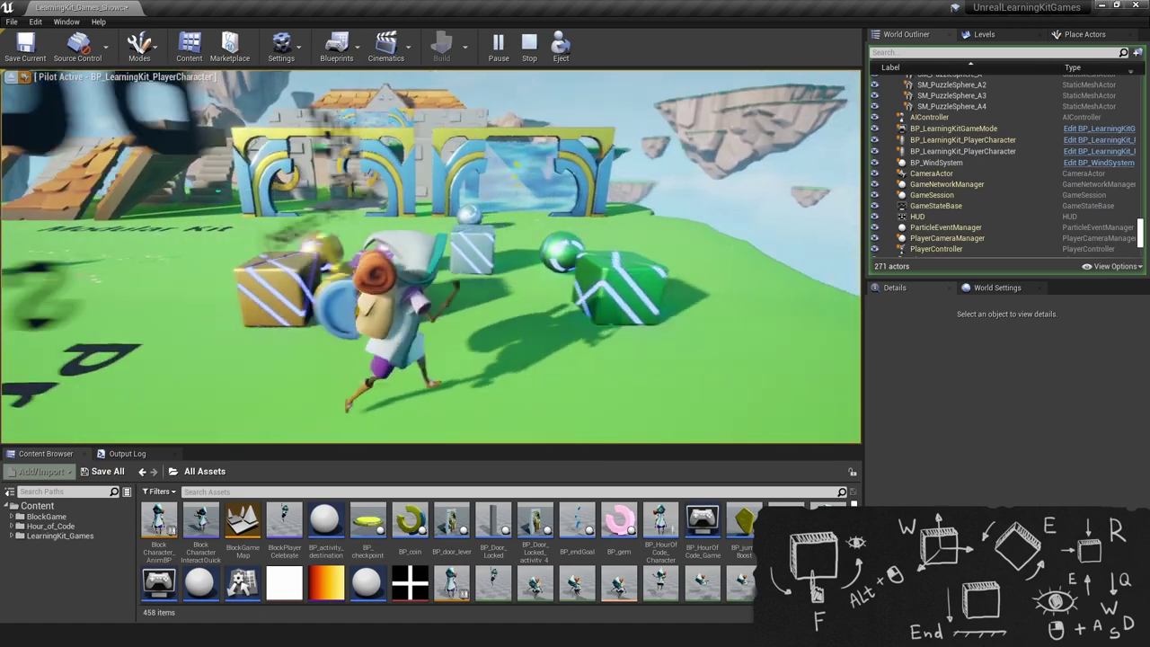
pyautogui.press('a')
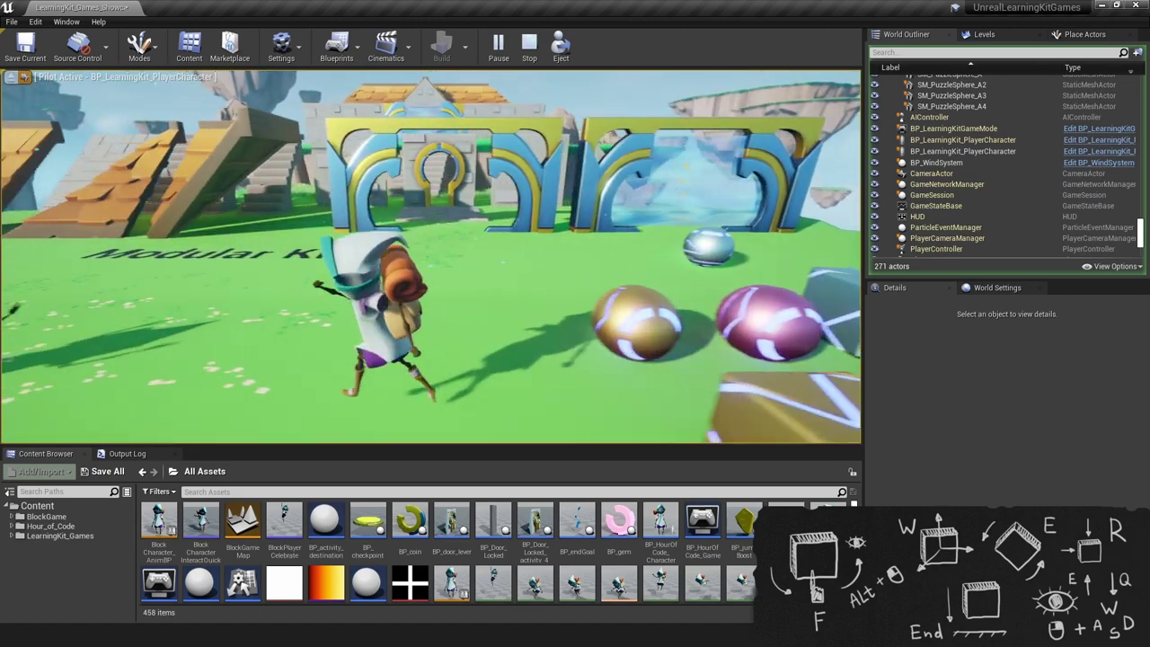
pyautogui.press('w')
pyautogui.press('s')
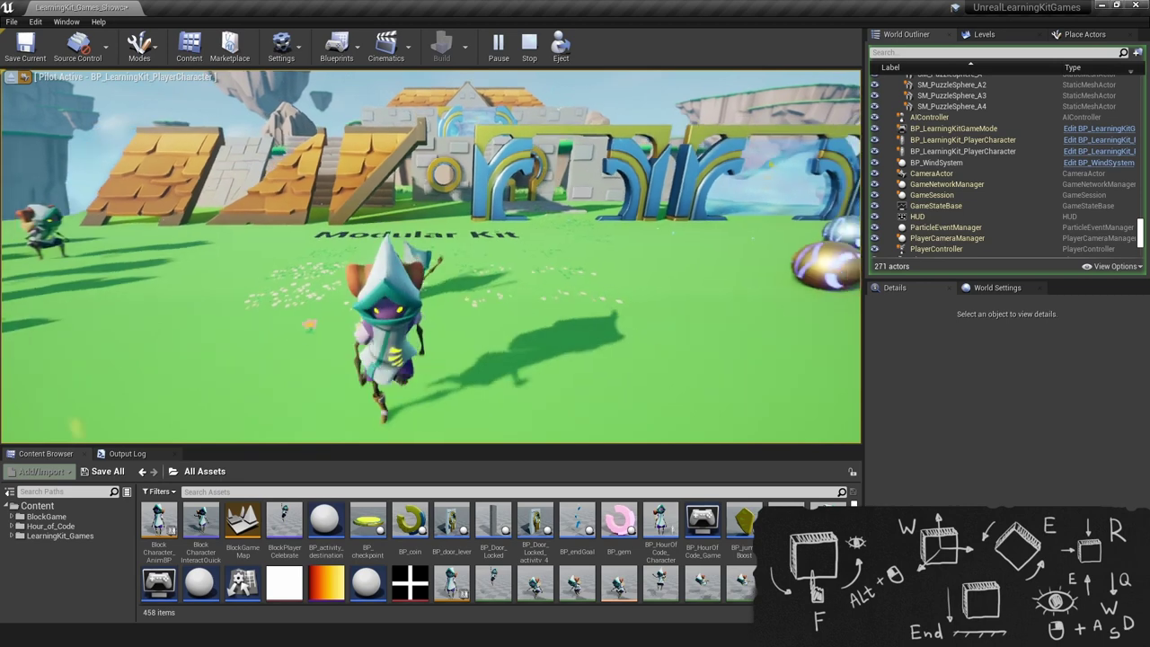
pyautogui.press('w')
pyautogui.press('d')
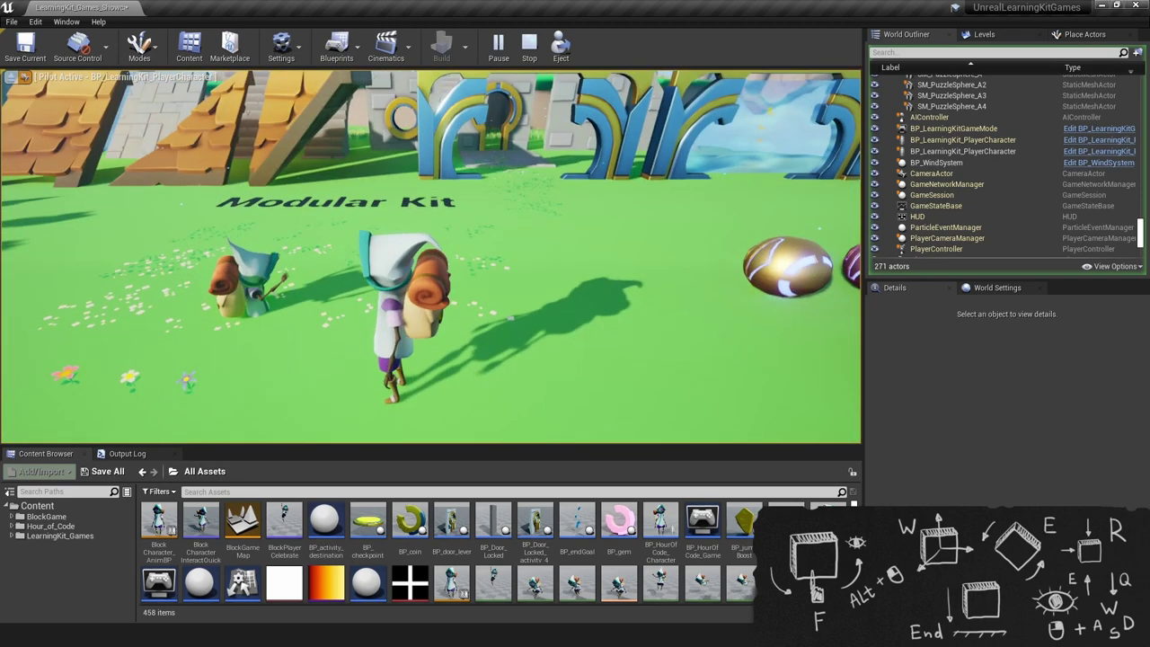
pyautogui.press('Escape')
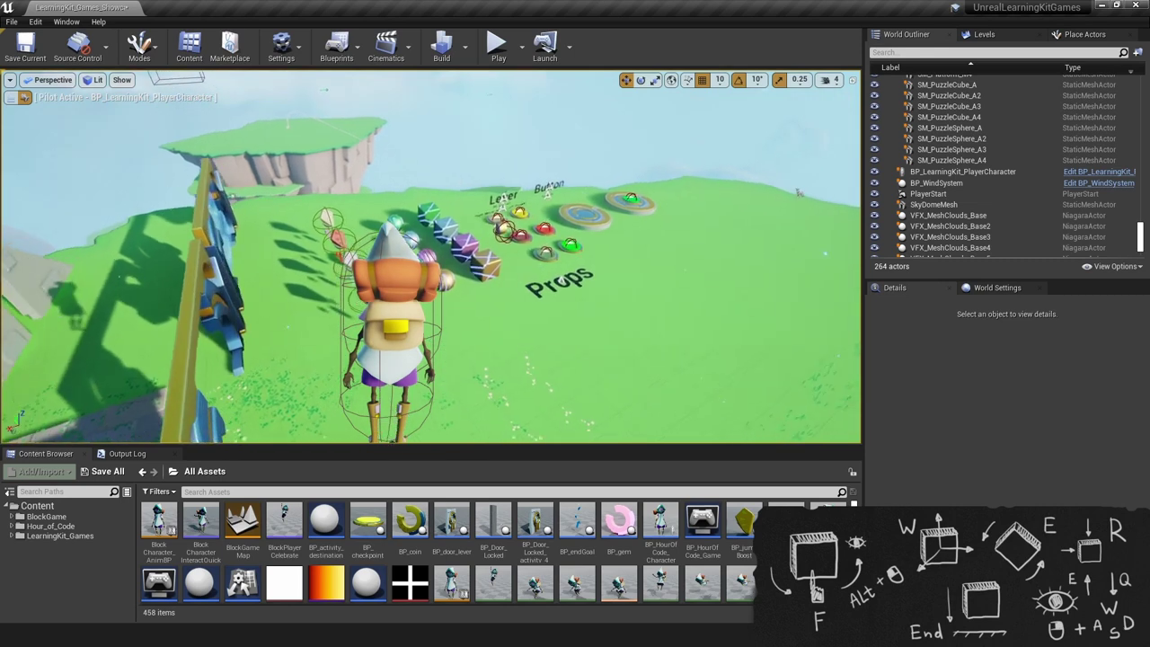
# - Stop piloting the player character and frame it in the viewport
pyautogui.rightClick(396, 237)
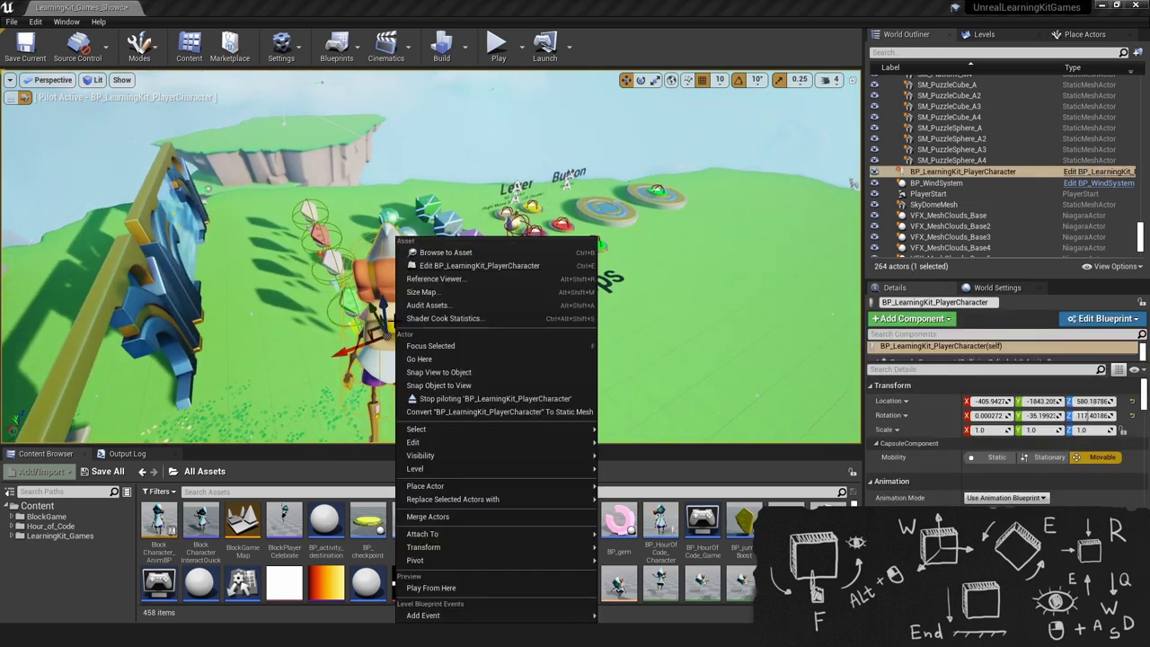
pyautogui.click(486, 400)
pyautogui.press('f')
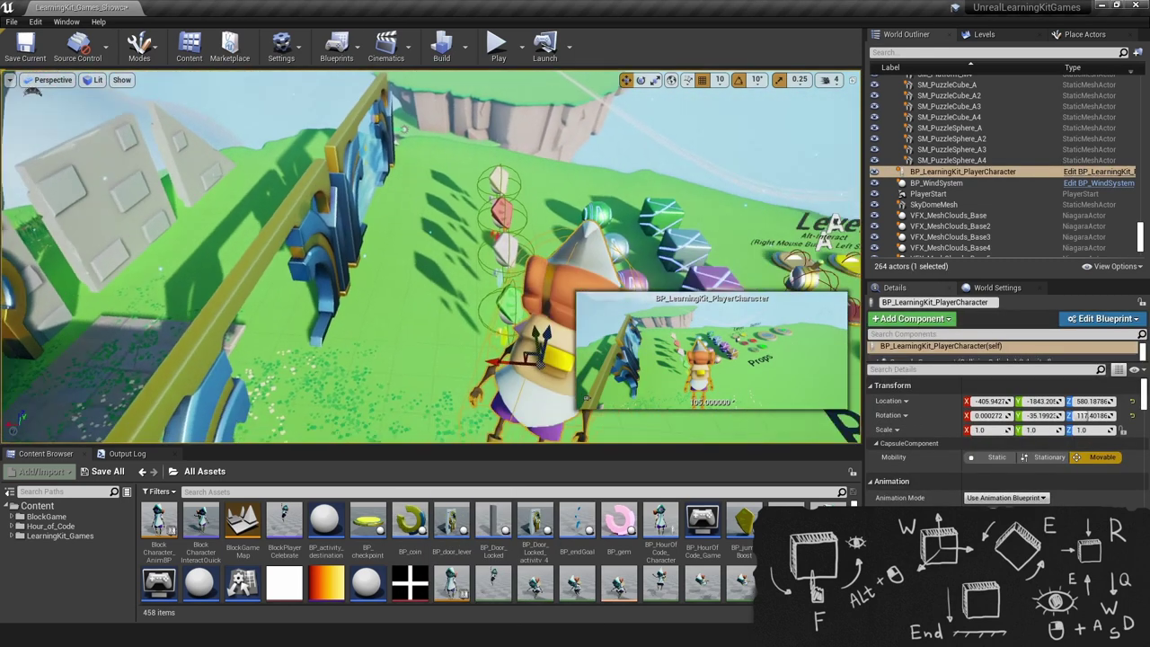
# - Snap the character to the floor at Z 101.69, refocus on it, and orbit around it
pyautogui.press('End')
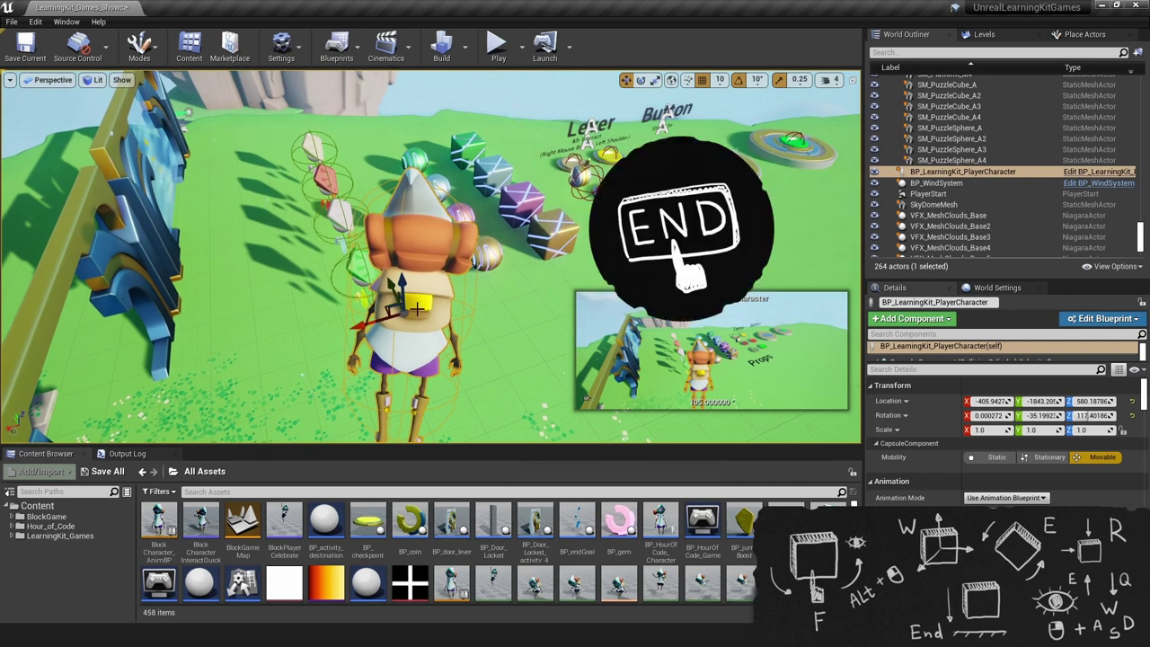
pyautogui.press('End')
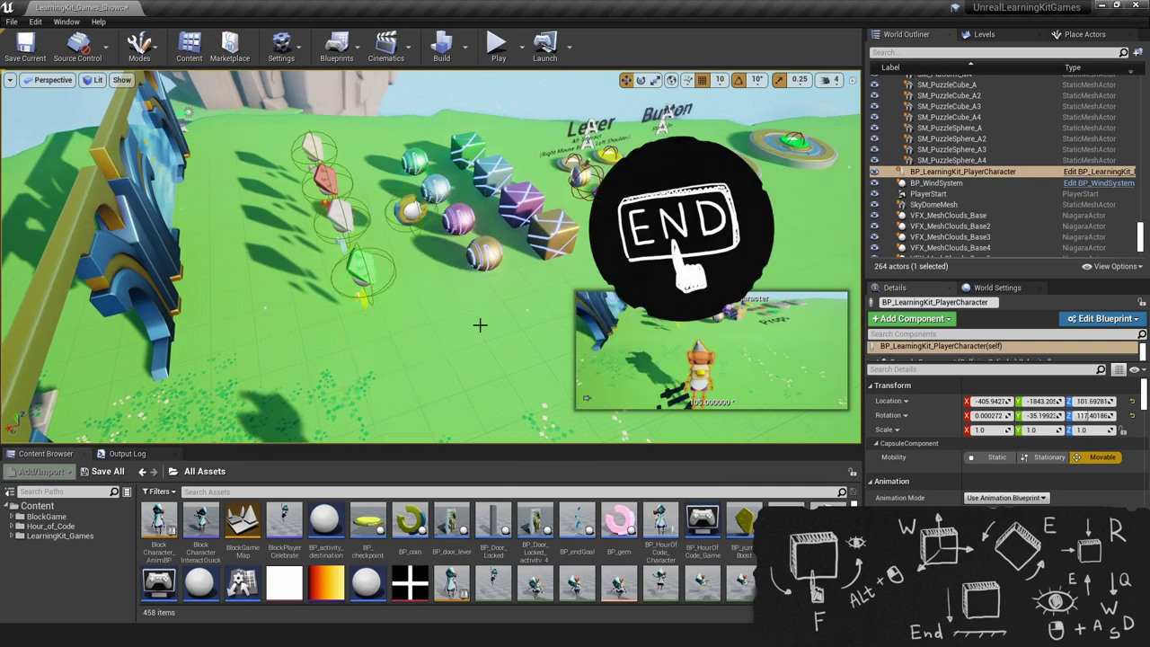
pyautogui.press('f')
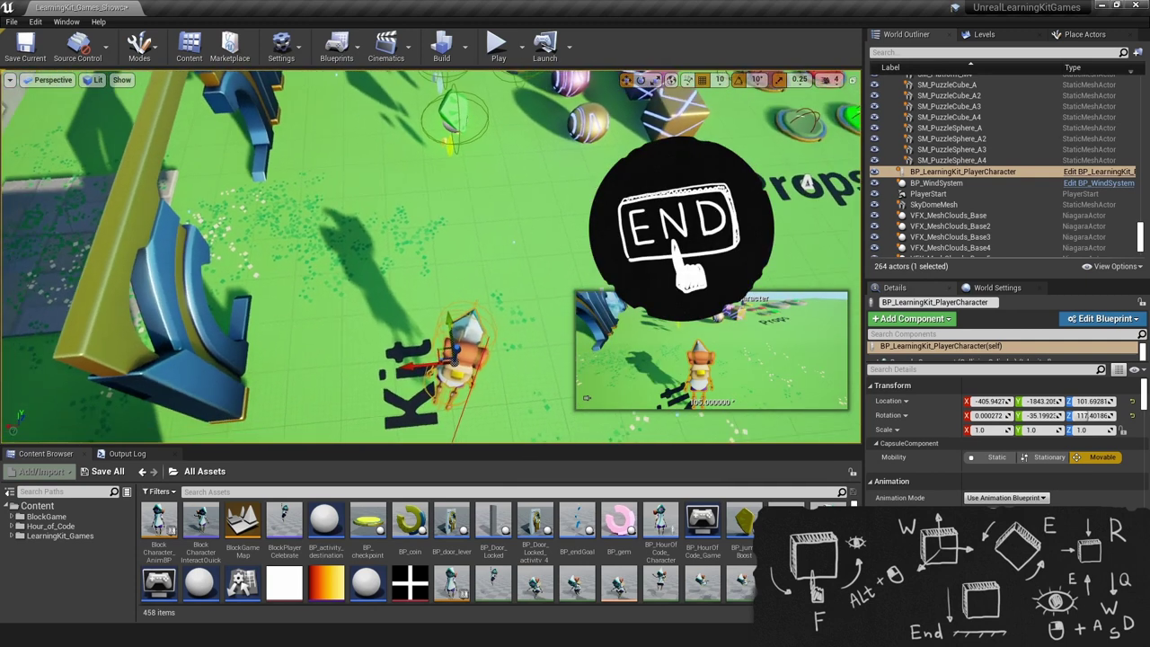
pyautogui.moveTo(459, 350)
pyautogui.keyDown('alt'); pyautogui.mouseDown()
pyautogui.moveTo(503, 323)
pyautogui.moveTo(476, 351)
pyautogui.mouseUp(); pyautogui.keyUp('alt')
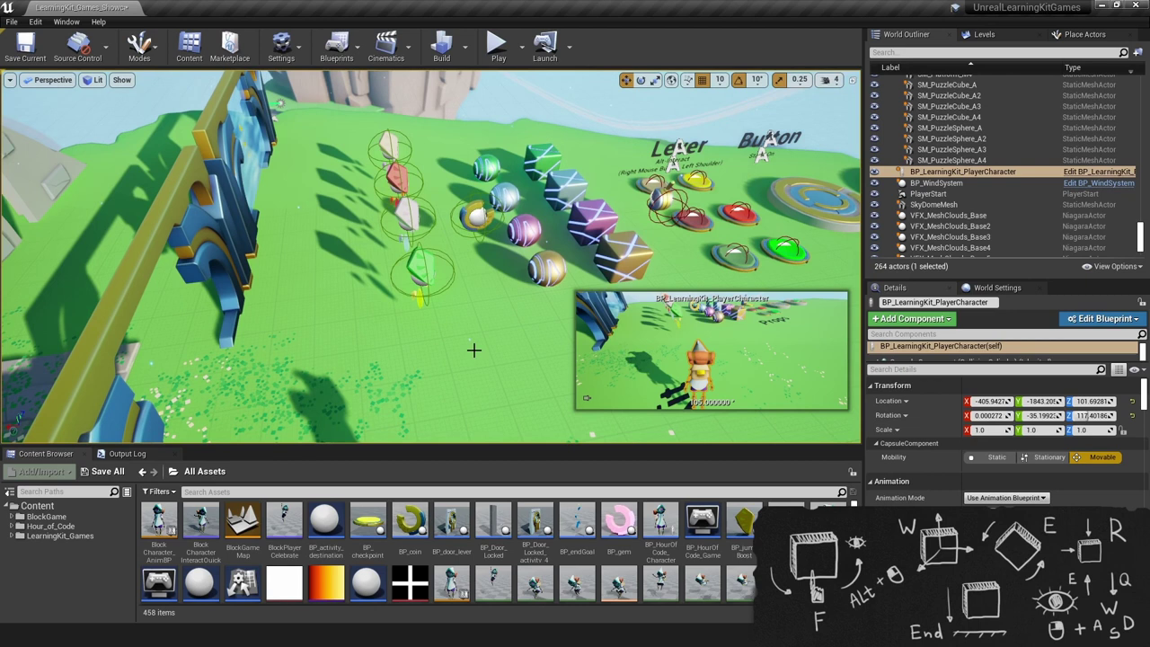
# - Fly past the floating island, castle gates and props to the characters, lowering camera speed to 3
pyautogui.click(575, 374)
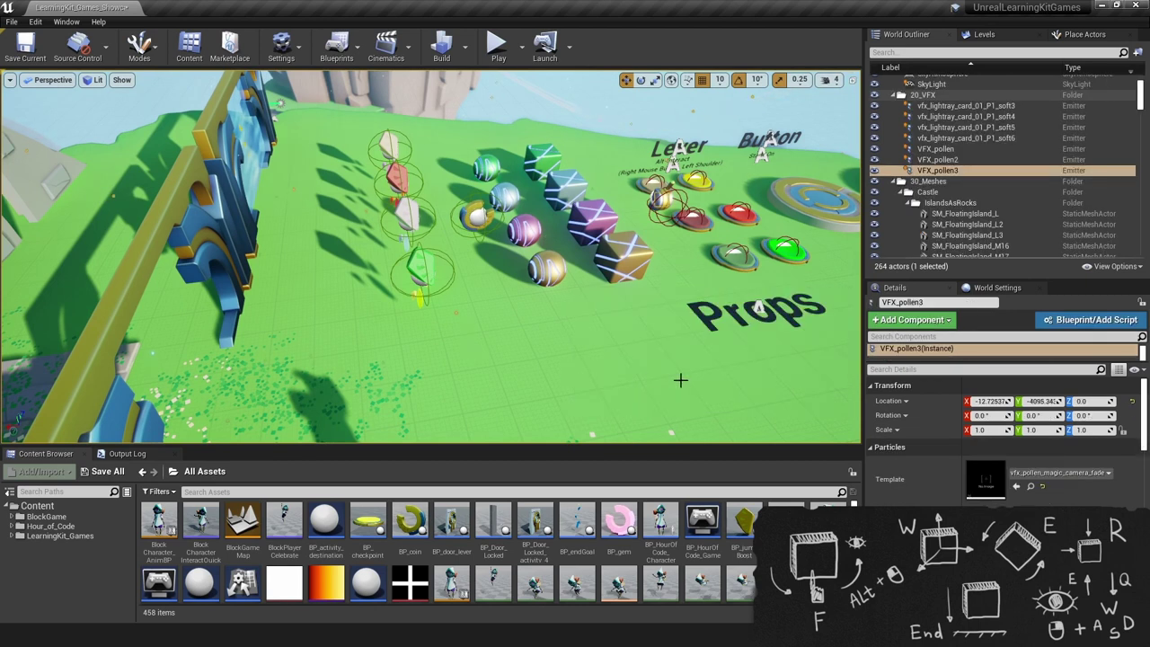
pyautogui.moveTo(680, 380); pyautogui.dragTo(680, 380, button='right')
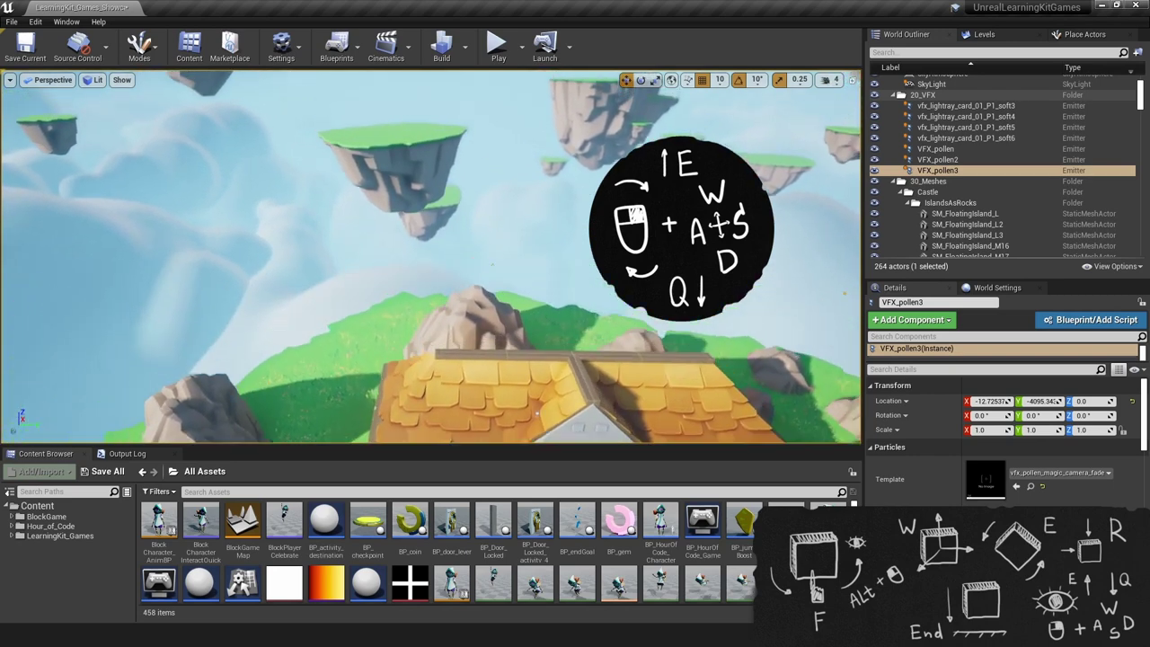
pyautogui.moveTo(680, 380); pyautogui.dragTo(680, 380, button='right')
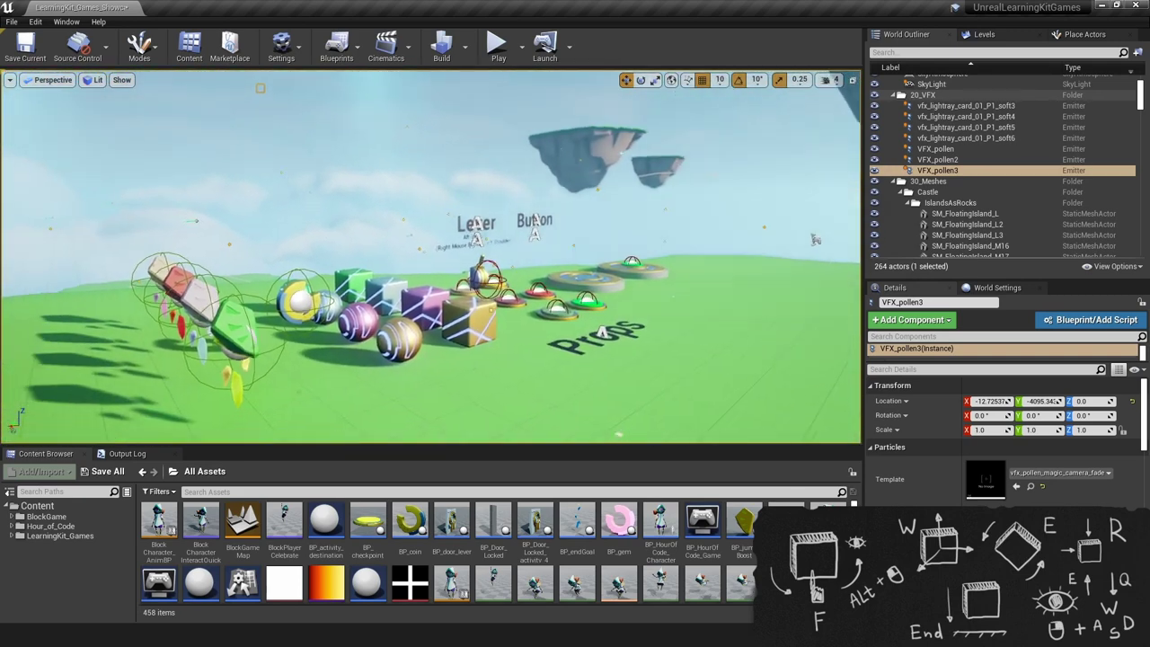
pyautogui.moveTo(680, 380); pyautogui.dragTo(680, 380, button='right')
pyautogui.click(835, 79)
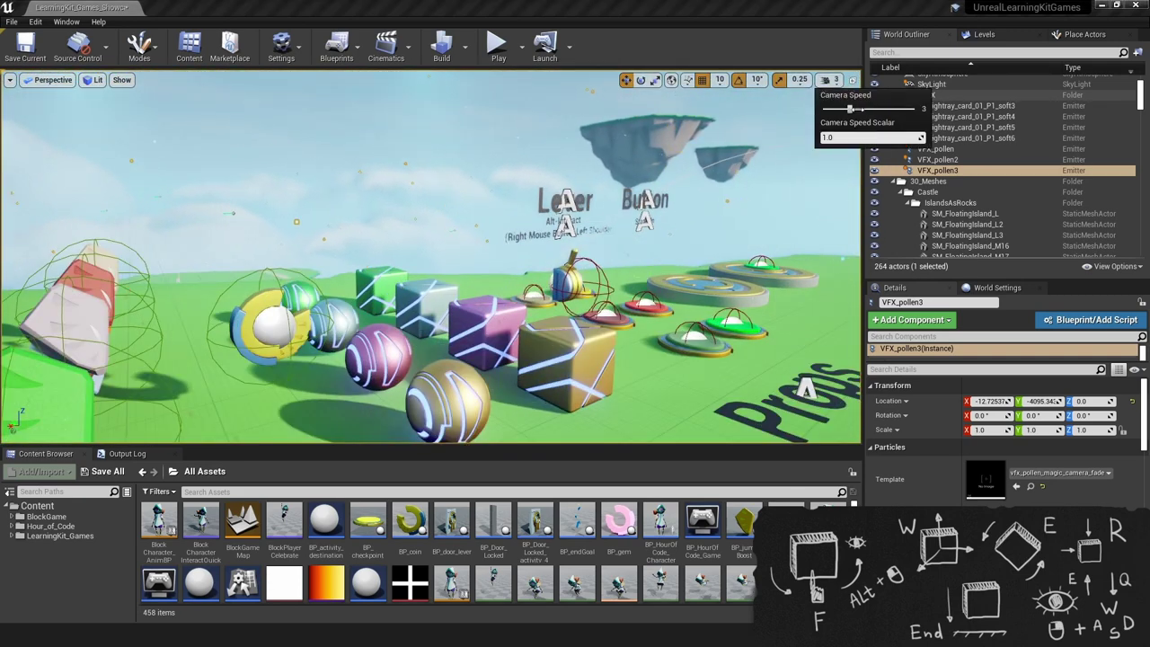
pyautogui.moveTo(611, 386); pyautogui.dragTo(611, 386, button='right')
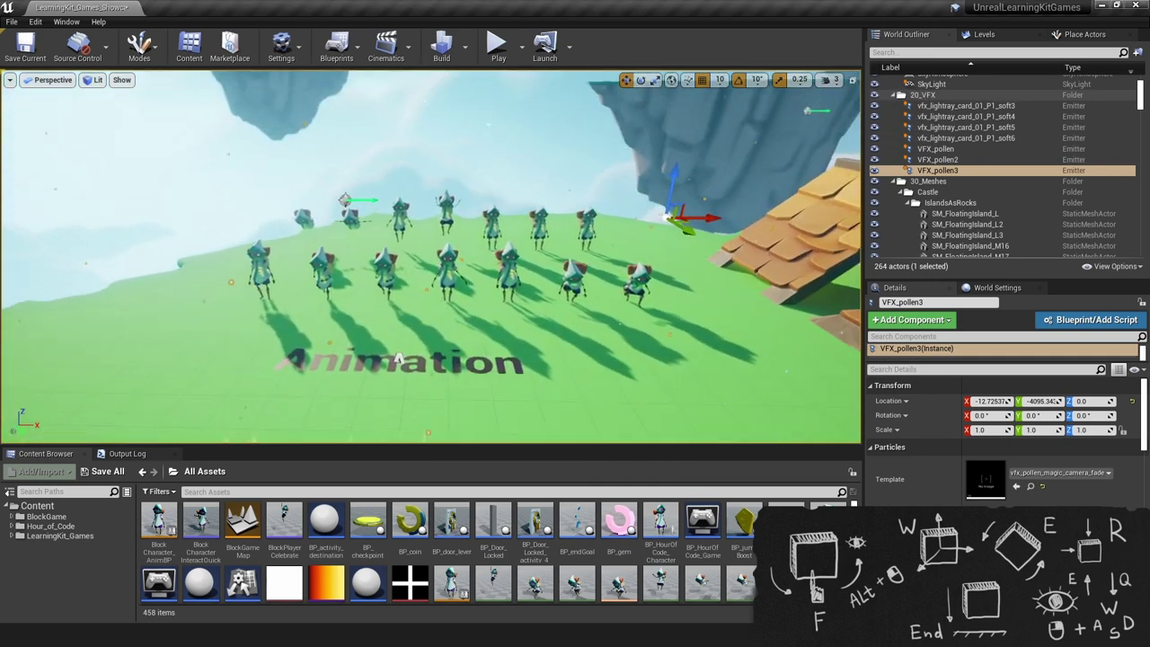
# - Switch to the four-pane layout, maximize Right framing epicCharacter_Idle2, then maximize Perspective instead
pyautogui.click(853, 82)
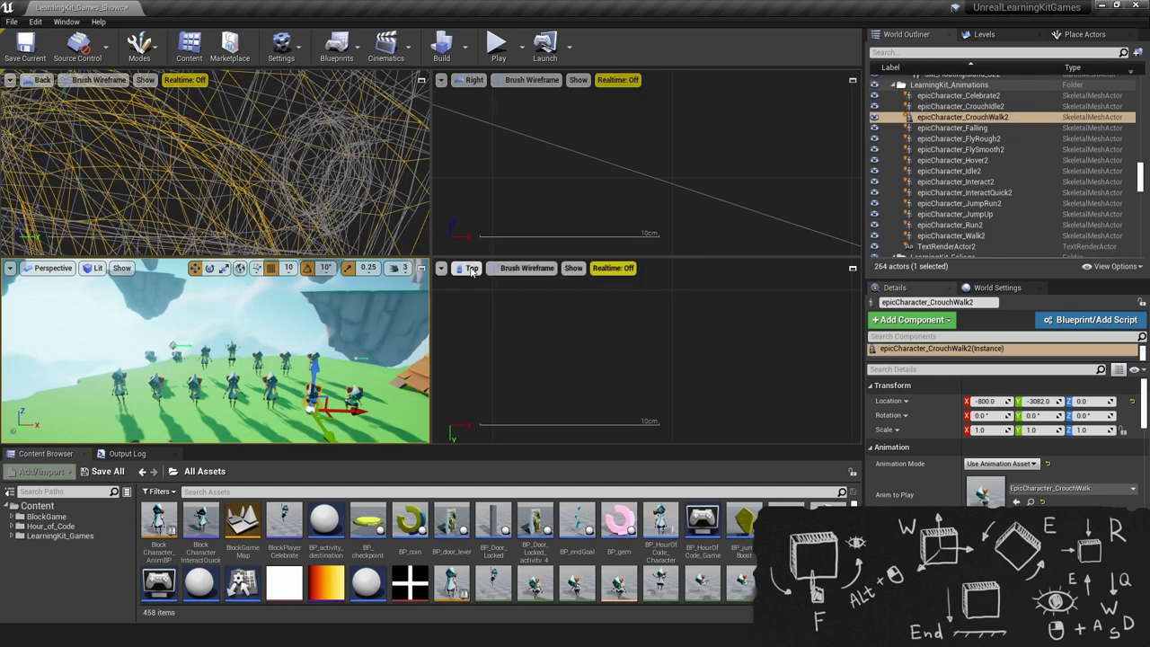
pyautogui.click(629, 180)
pyautogui.click(853, 80)
pyautogui.click(958, 138)
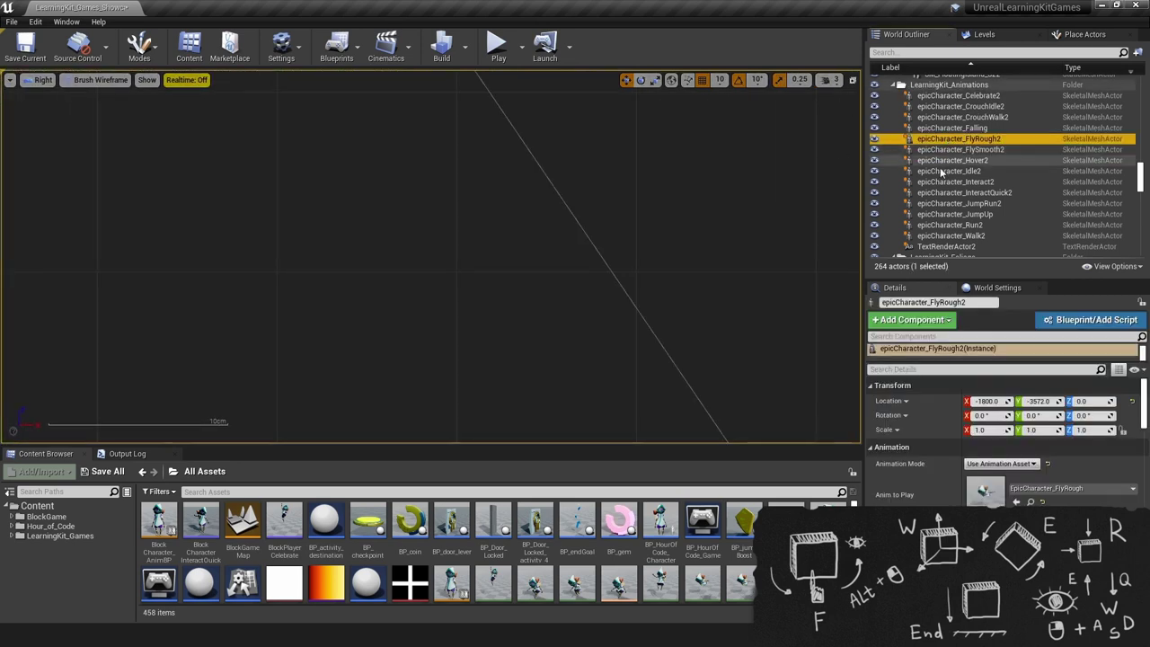
pyautogui.doubleClick(940, 170)
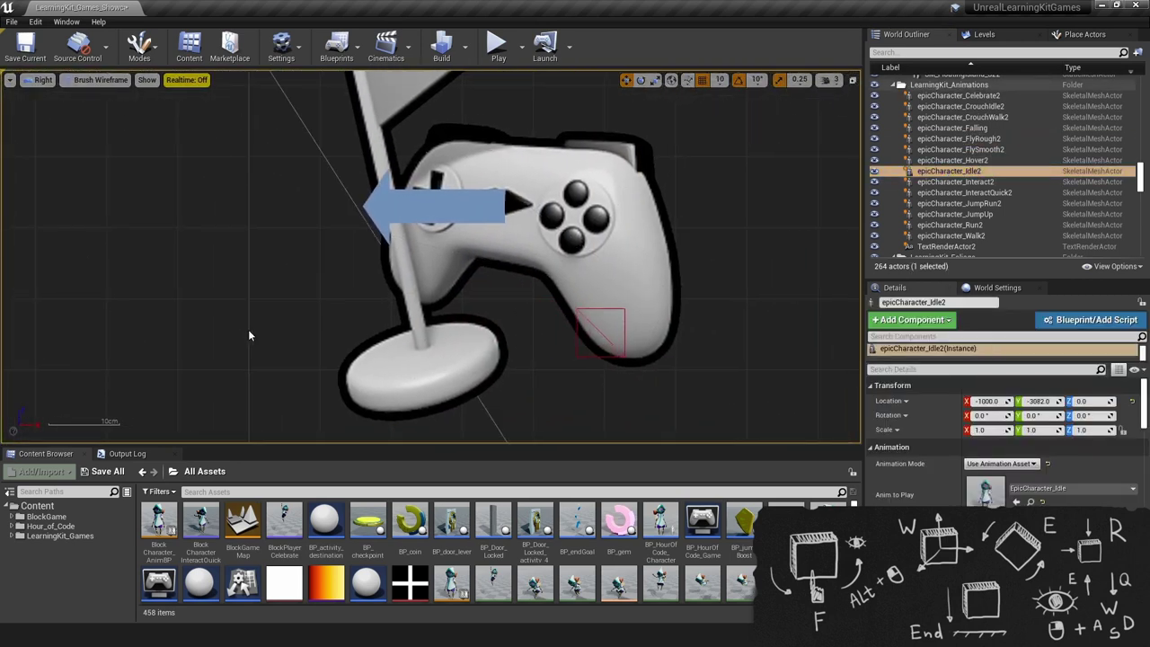
pyautogui.click(852, 82)
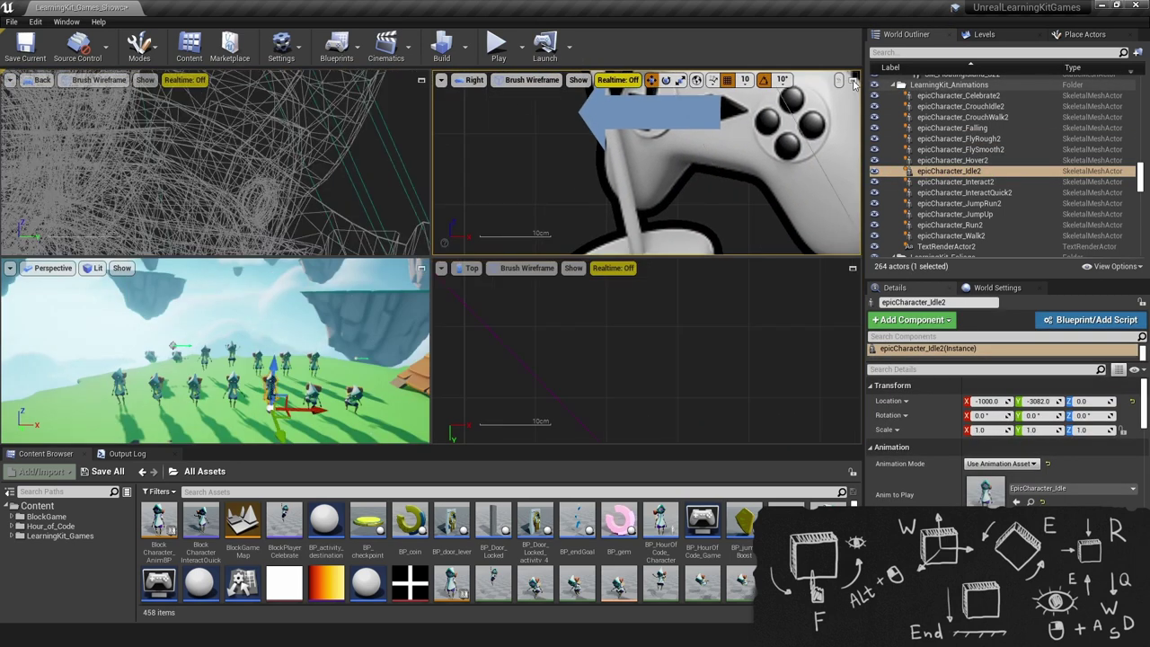
pyautogui.click(422, 269)
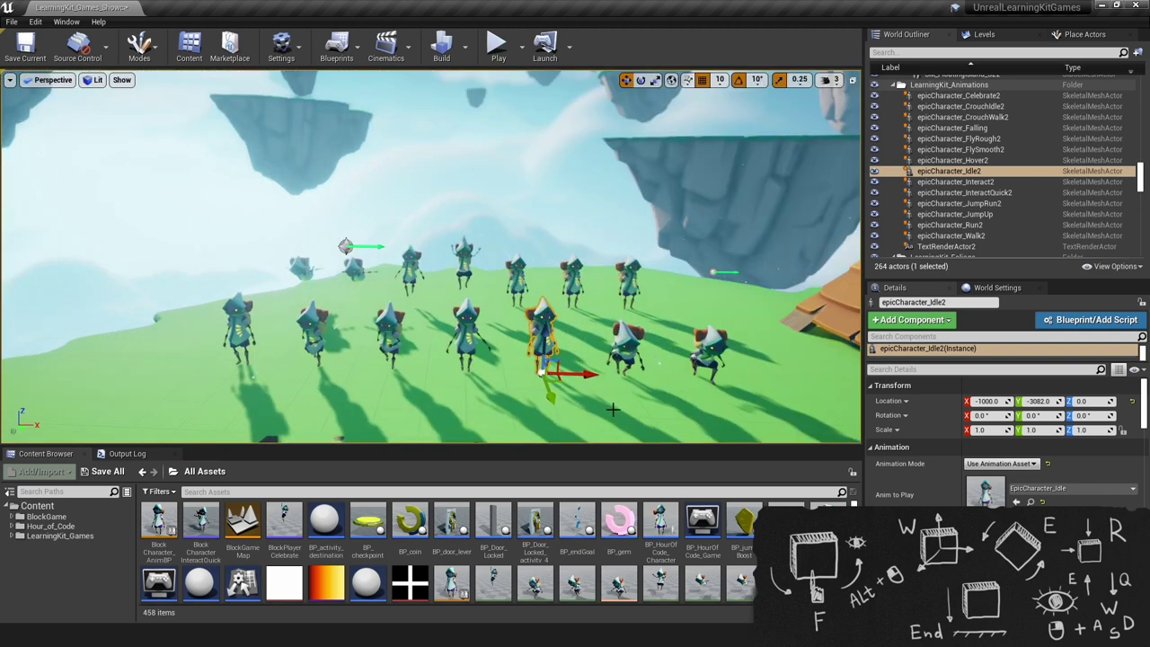
# - Change the viewport through Top and Bottom to the Left orthographic view
pyautogui.click(52, 83)
pyautogui.click(45, 124)
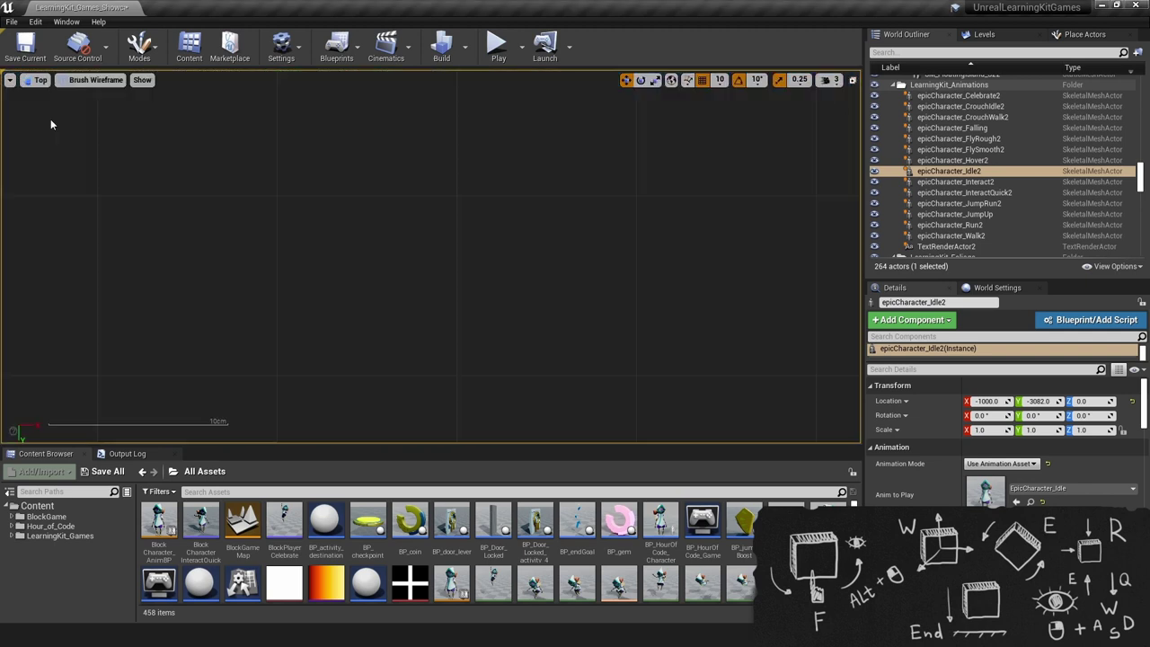
pyautogui.click(41, 83)
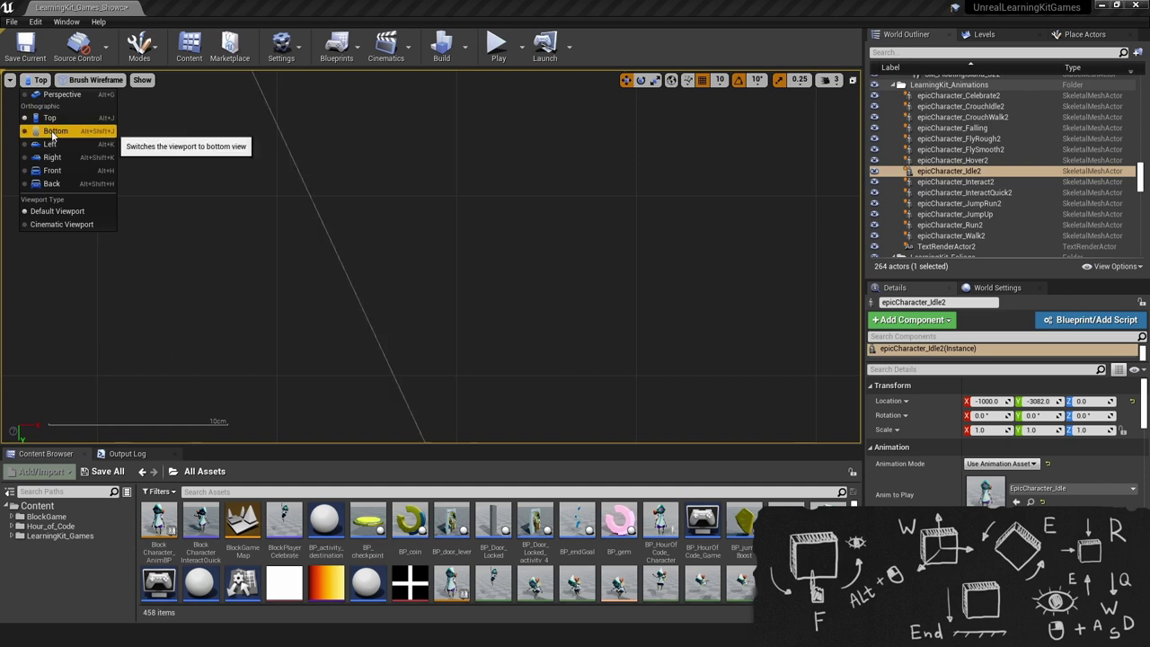
pyautogui.click(52, 130)
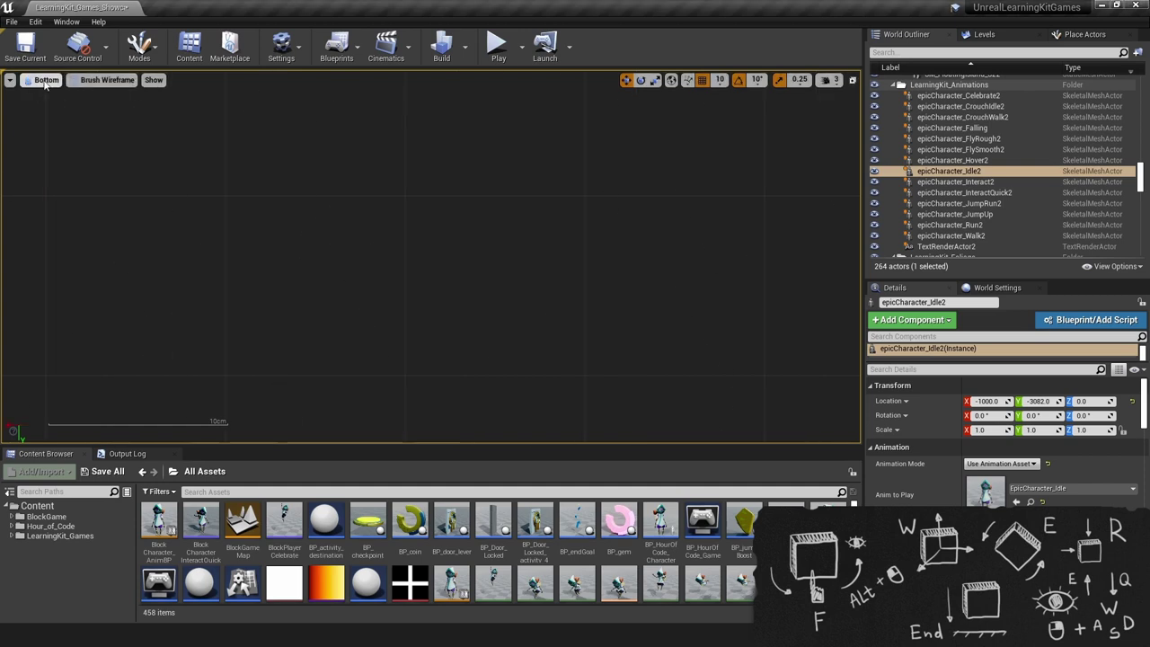
pyautogui.click(45, 82)
pyautogui.click(41, 148)
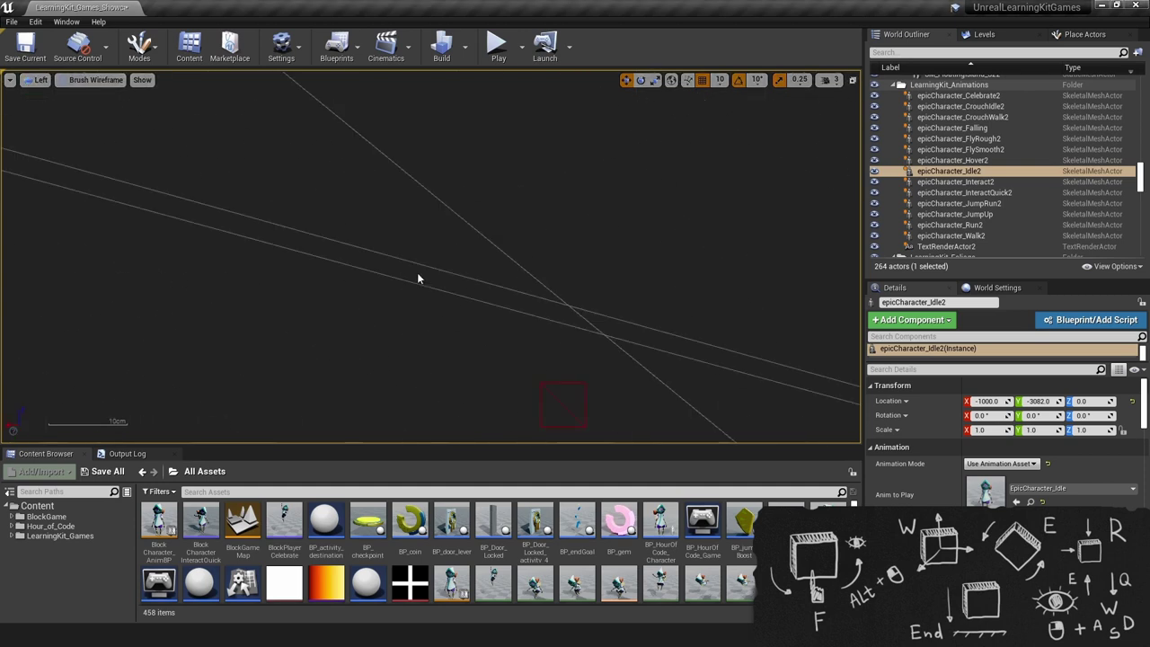
# - Zoom out and pan the Left view across the clouds to the characters on the platform
pyautogui.scroll(-3, 375, 275)
pyautogui.scroll(-2, 380, 277)
pyautogui.scroll(-2, 383, 276)
pyautogui.scroll(-2, 383, 277)
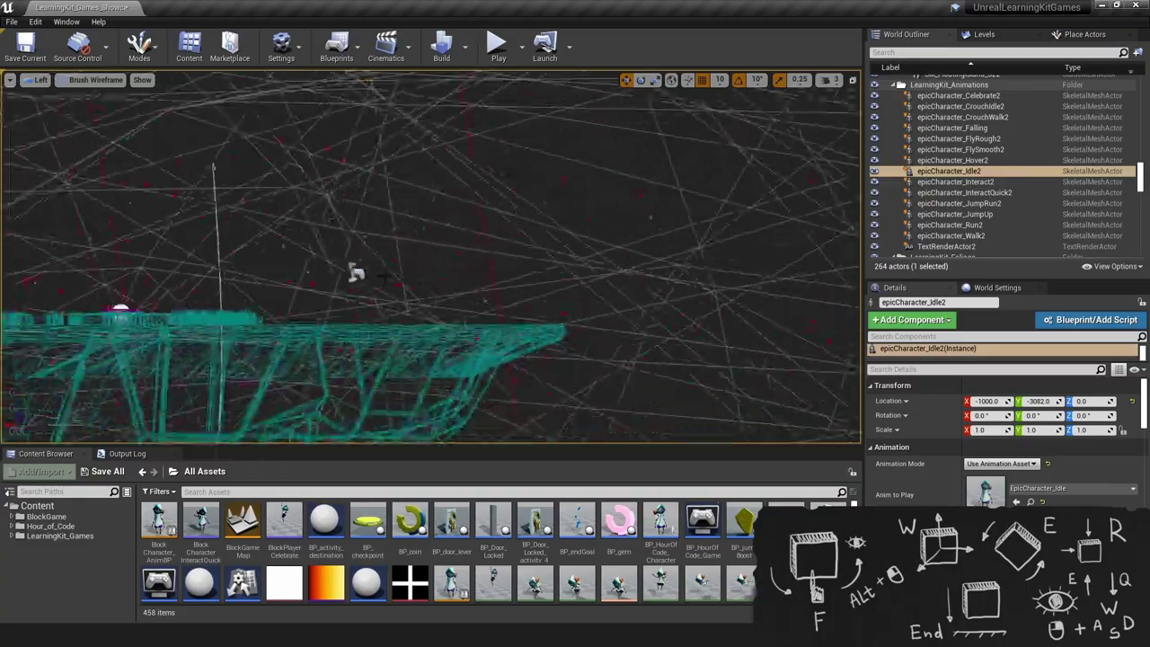
pyautogui.moveTo(356, 274); pyautogui.dragTo(378, 332)
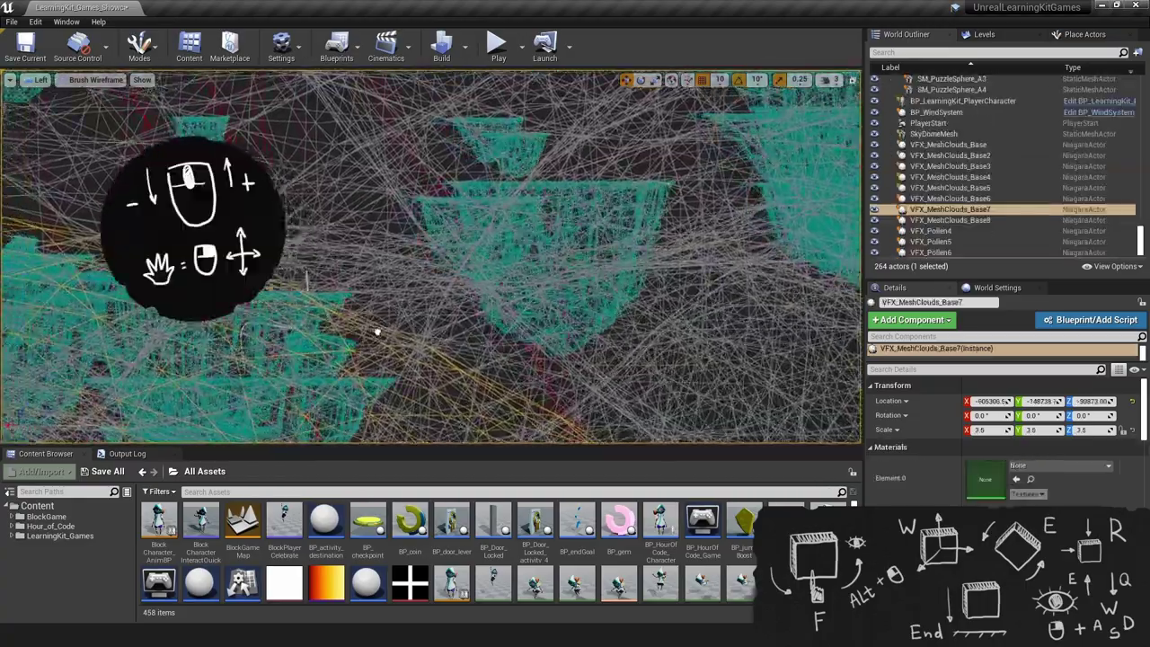
pyautogui.moveTo(377, 332)
pyautogui.mouseDown(button='right')
pyautogui.moveTo(693, 254)
pyautogui.moveTo(682, 239)
pyautogui.moveTo(724, 300)
pyautogui.moveTo(674, 310)
pyautogui.moveTo(558, 270)
pyautogui.moveTo(558, 310)
pyautogui.mouseUp(button='right')
pyautogui.scroll(3, 558, 310)
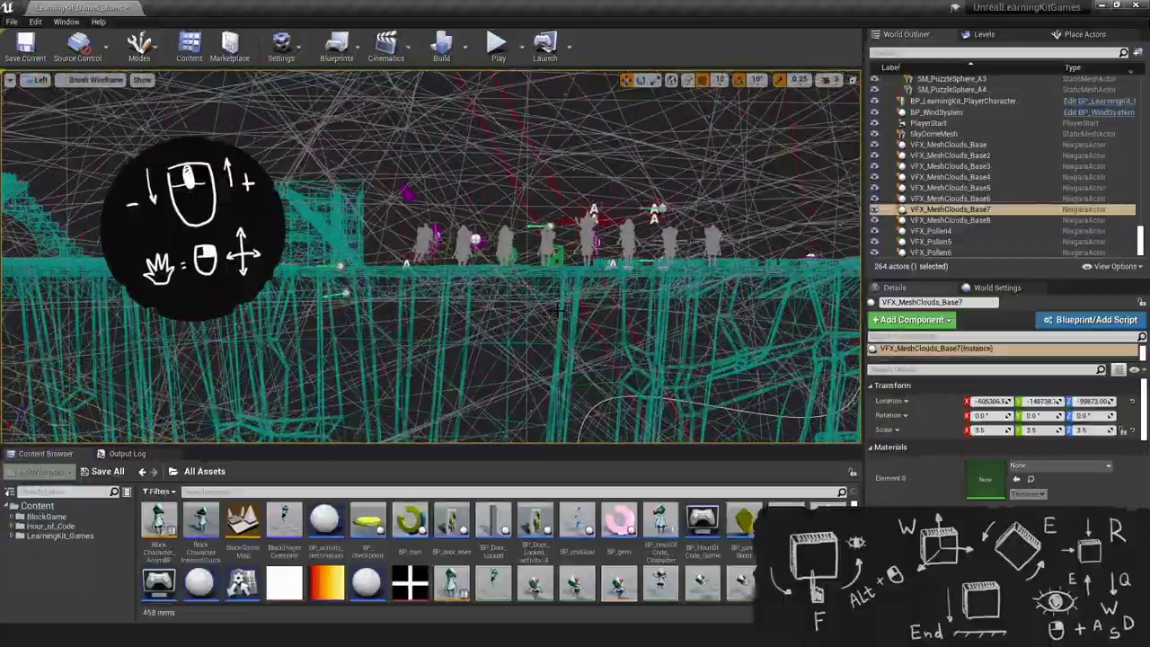
# - In the Show menu, hide and restore Skeletal Meshes, then enable Particle Sprites
pyautogui.click(142, 79)
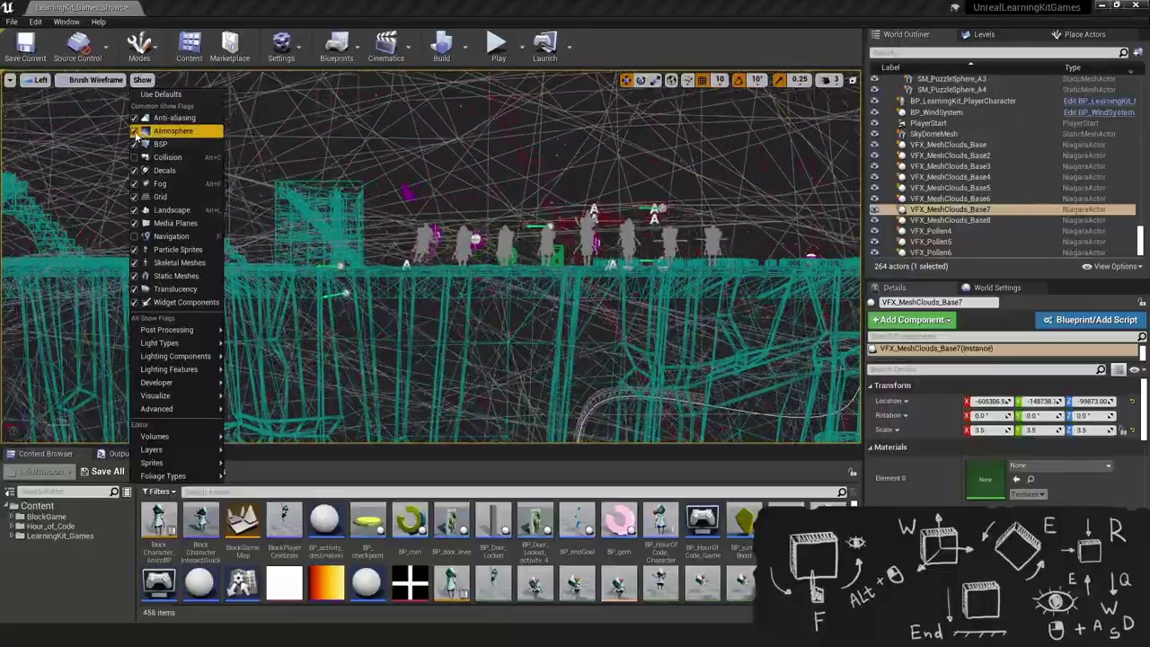
pyautogui.click(135, 263)
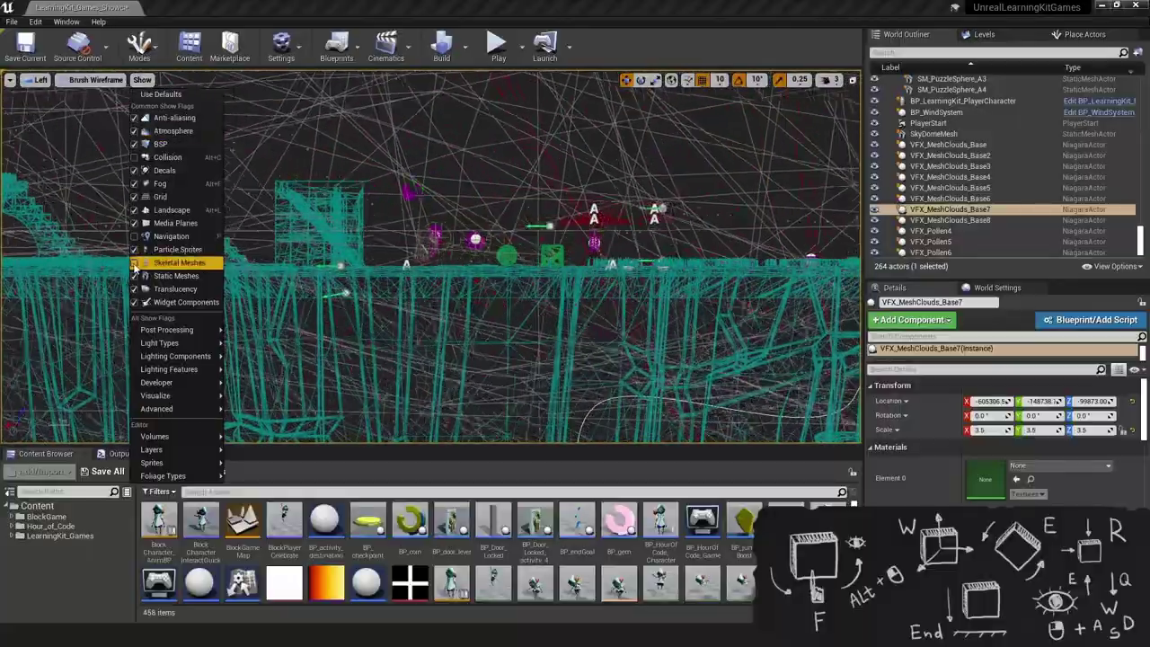
pyautogui.click(136, 262)
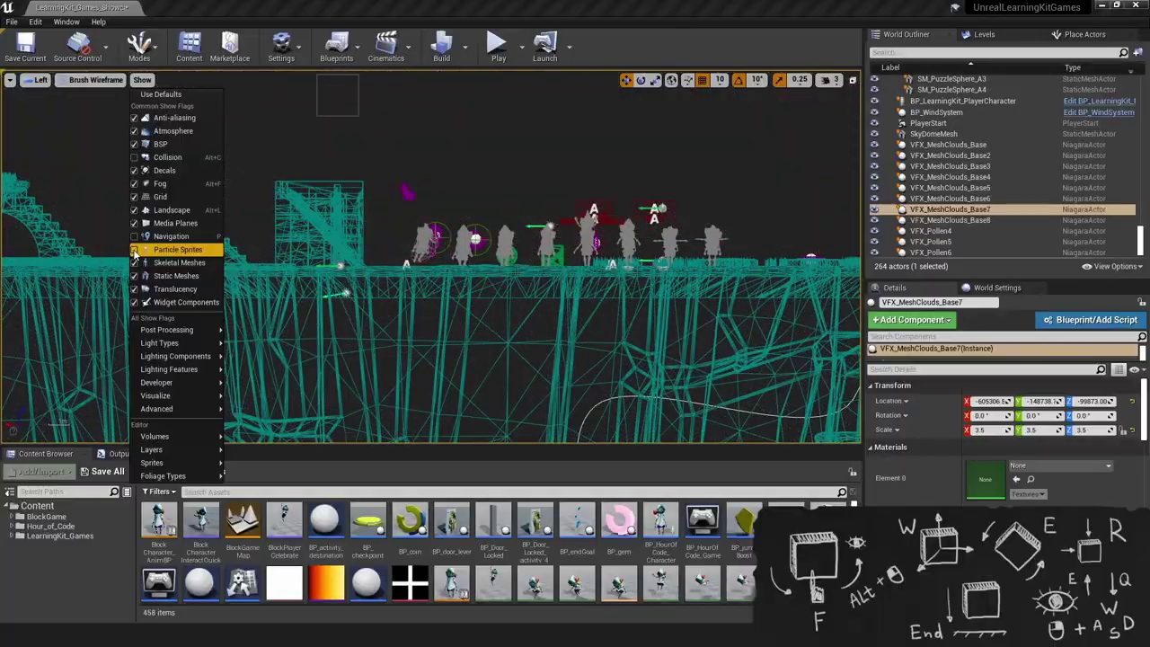
pyautogui.click(135, 250)
# - Switch the viewport to a Perspective view and fly toward the characters and roof
pyautogui.click(34, 81)
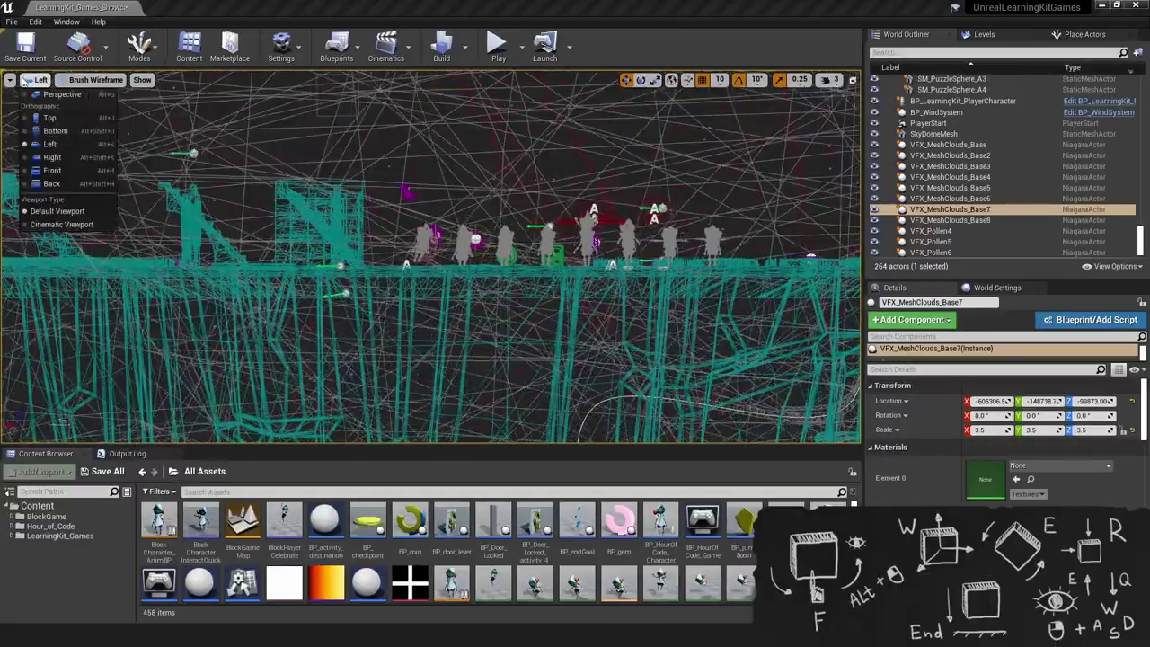
pyautogui.click(49, 94)
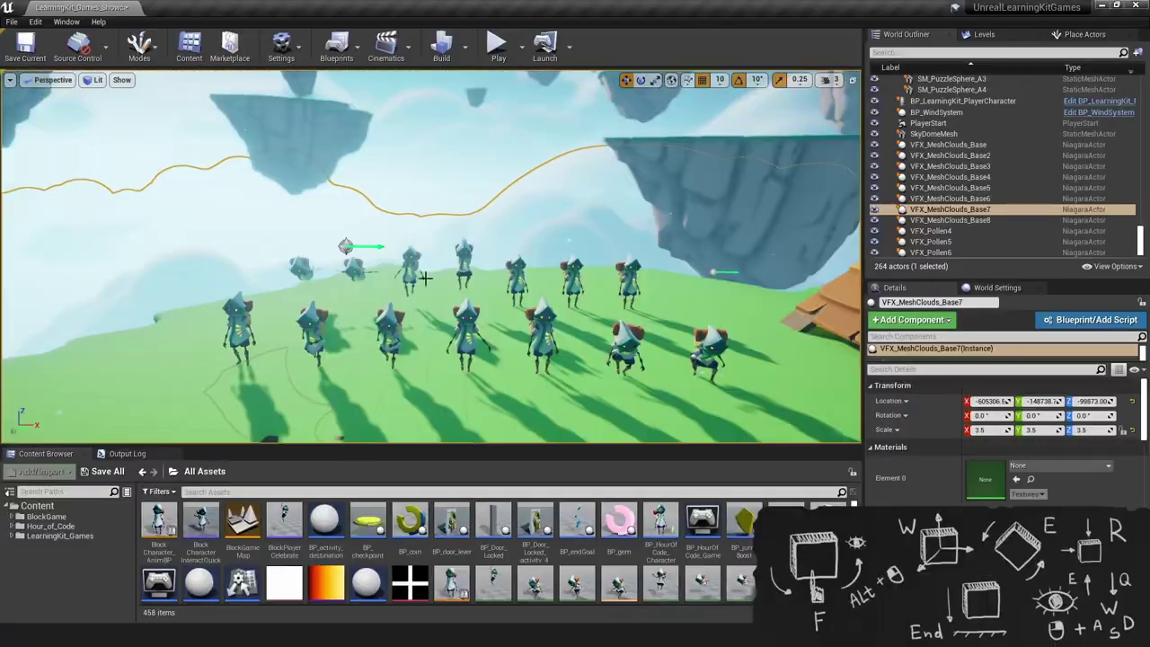
pyautogui.moveTo(114, 86); pyautogui.dragTo(114, 86, button='right')
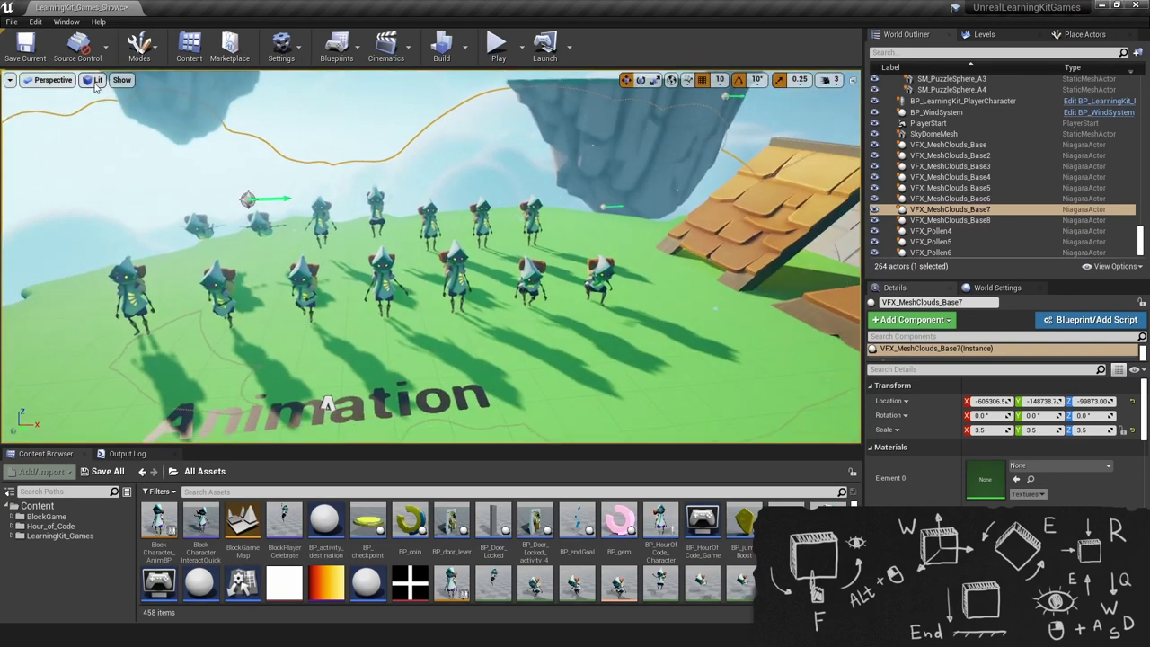
# - Preview the level in Unlit view mode, then in Brush Wireframe
pyautogui.click(95, 81)
pyautogui.click(106, 118)
pyautogui.moveTo(106, 118); pyautogui.dragTo(101, 80, button='right')
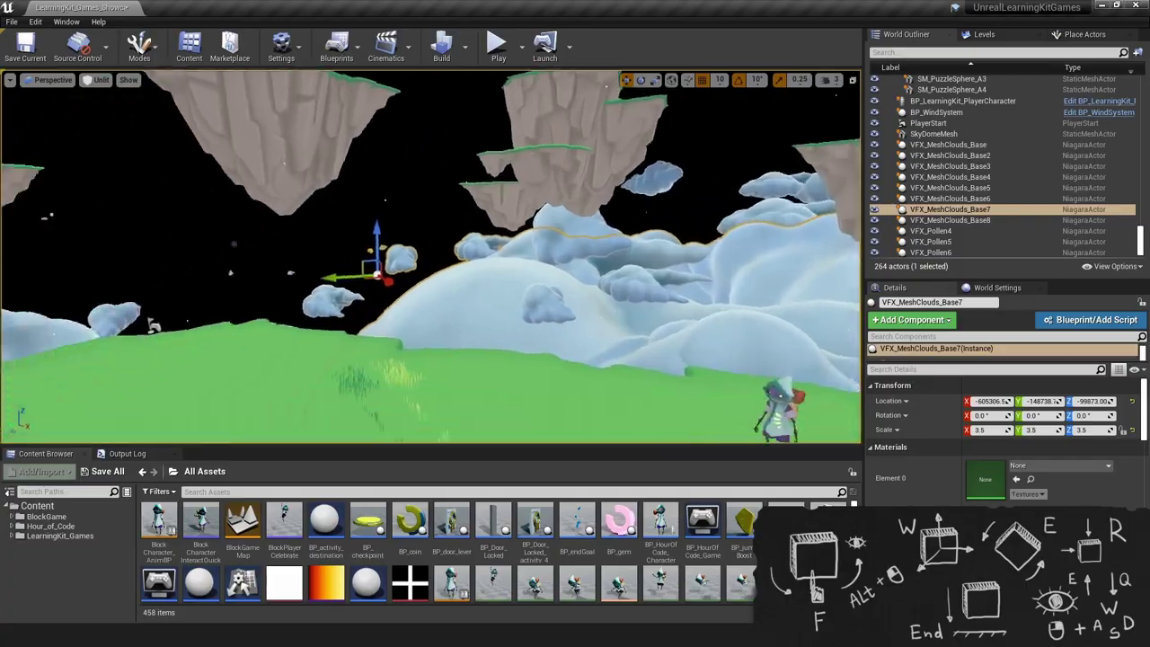
pyautogui.click(101, 80)
pyautogui.click(113, 131)
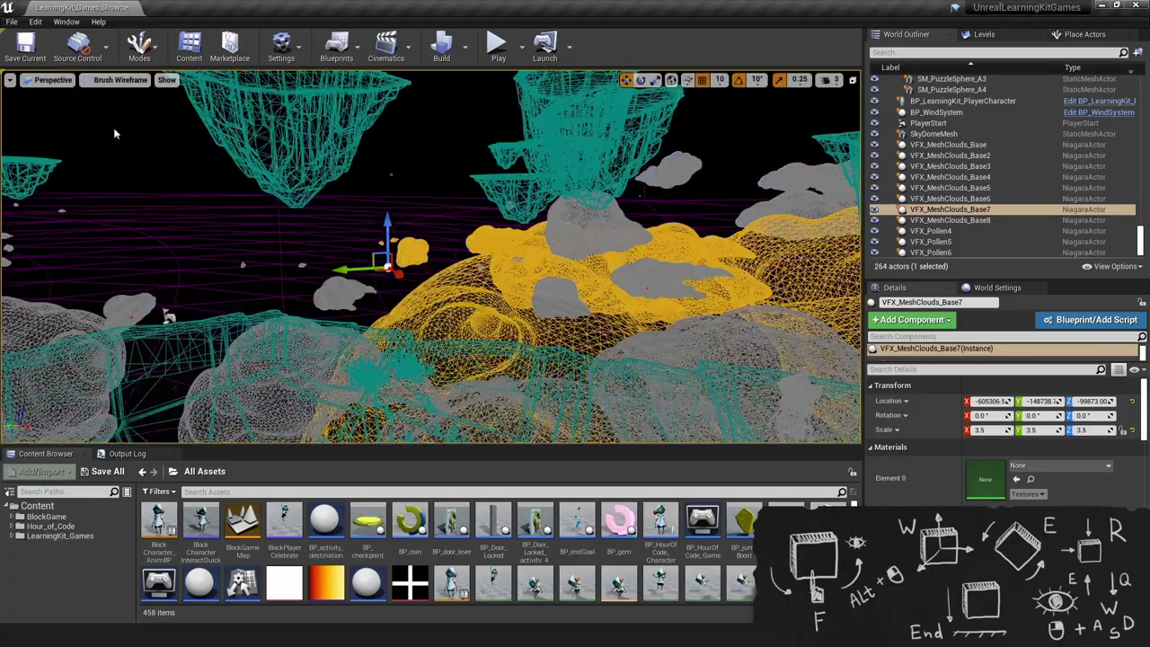
pyautogui.moveTo(449, 344)
pyautogui.mouseDown(button='right')
pyautogui.moveTo(398, 191)
pyautogui.moveTo(451, 333)
pyautogui.mouseUp(button='right')
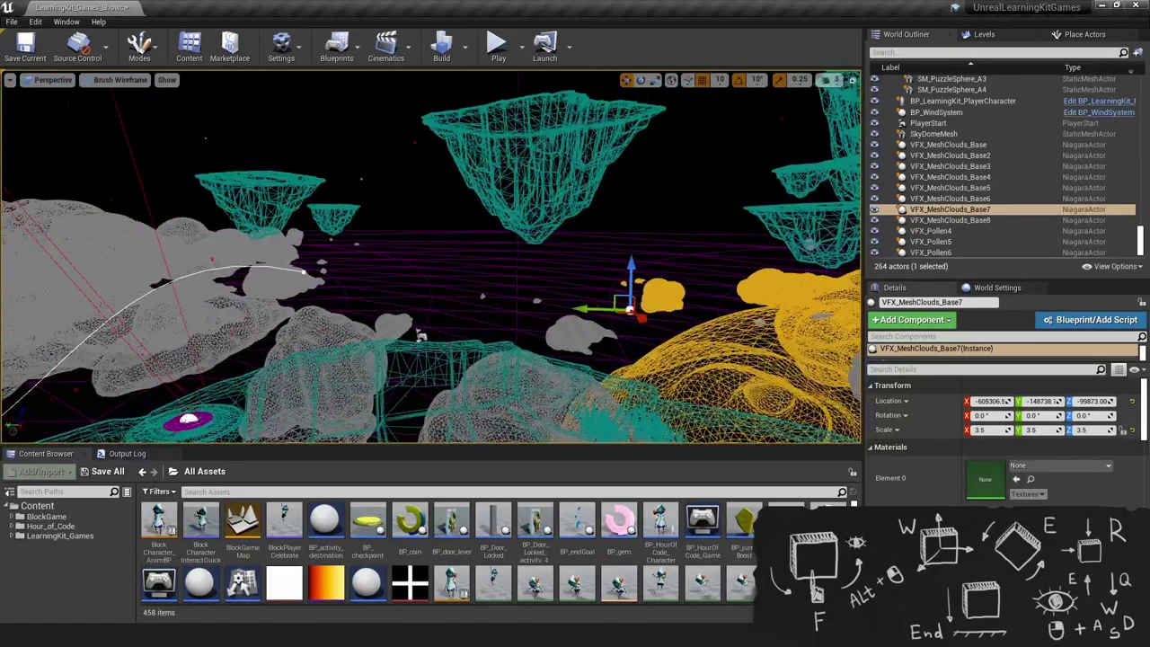
# - Set the view mode back to Lit and fly to the lever and button props
pyautogui.click(105, 81)
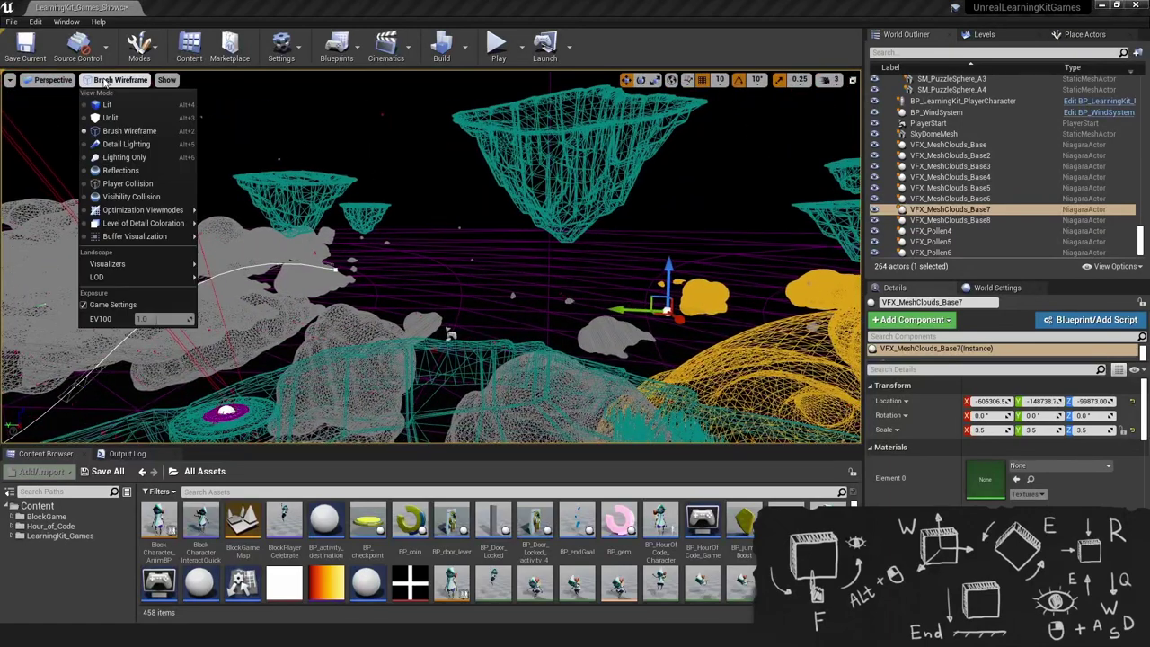
pyautogui.click(85, 105)
pyautogui.moveTo(526, 382); pyautogui.dragTo(525, 383, button='right')
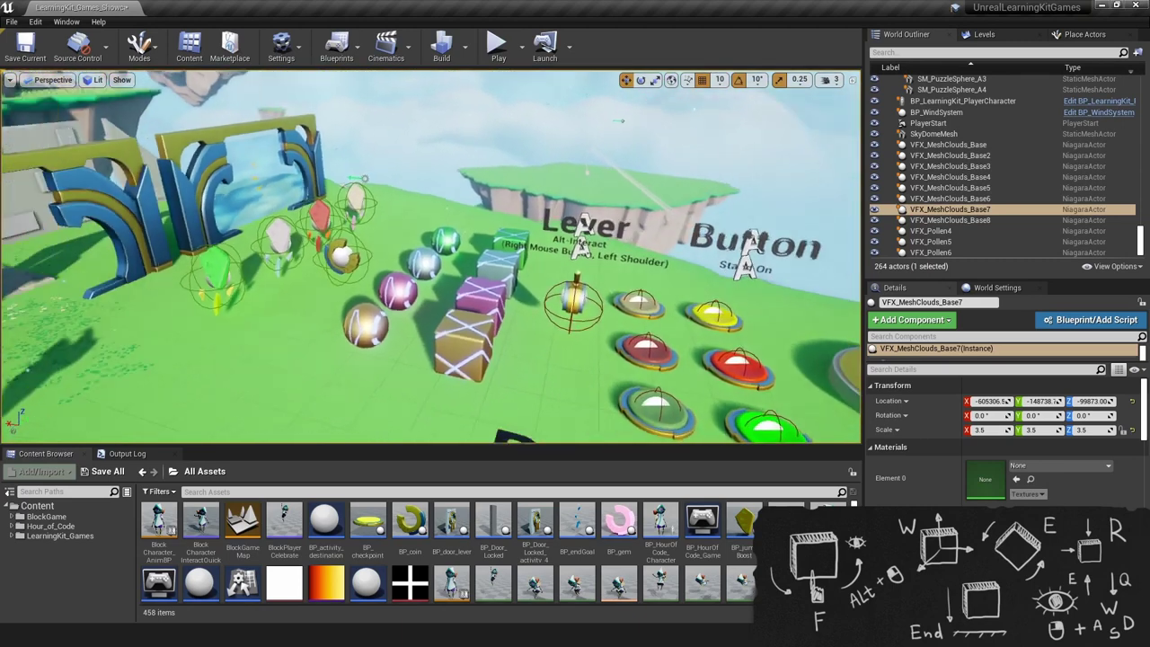
# - Select the player character near the Modular Kit arches and frame it in the viewport
pyautogui.moveTo(526, 379); pyautogui.dragTo(382, 402, button='right')
pyautogui.click(429, 407)
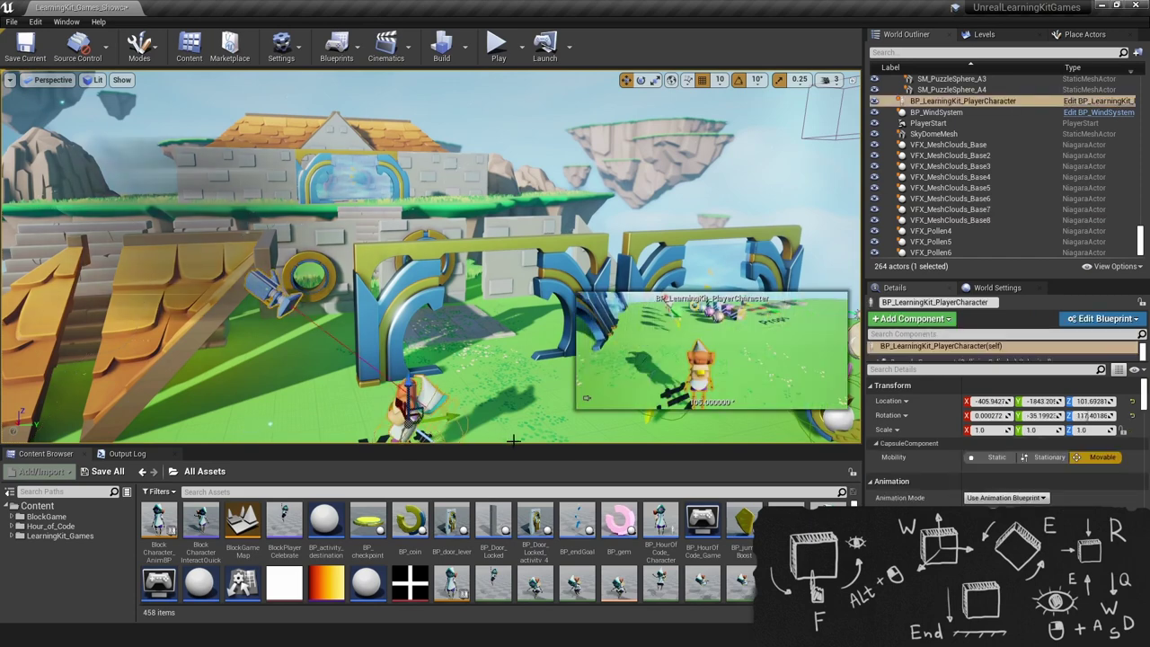
pyautogui.press('f')
pyautogui.scroll(-3, 424, 372)
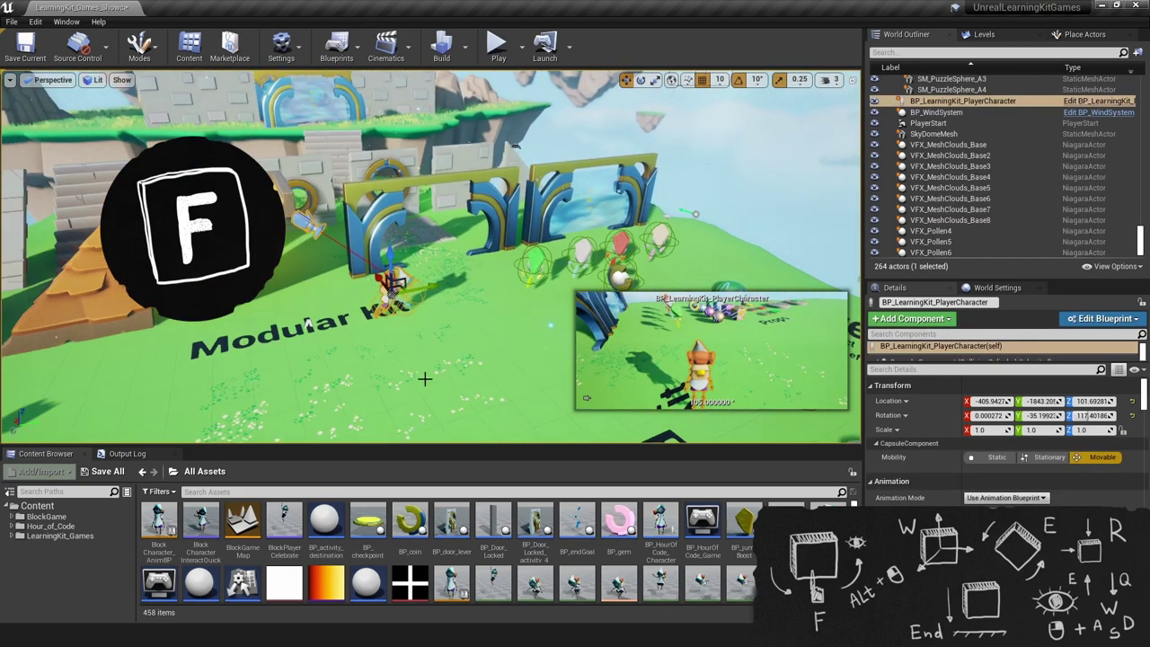
pyautogui.keyDown('alt'); pyautogui.moveTo(460, 395); pyautogui.dragTo(586, 99); pyautogui.keyUp('alt')
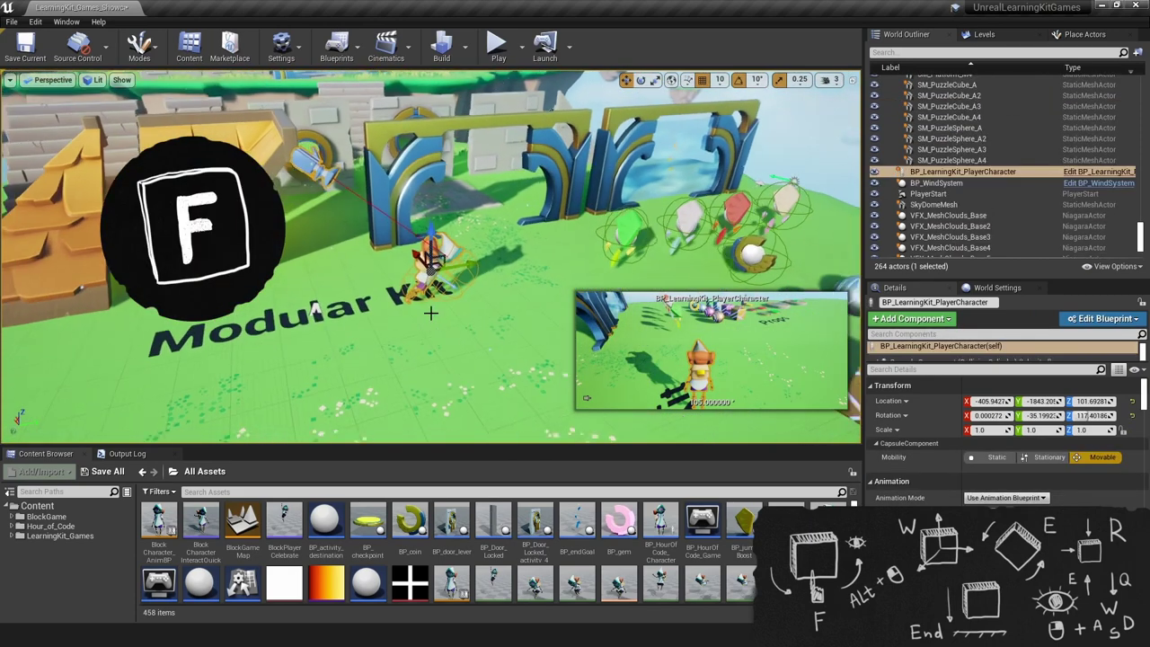
# - Move the character along Y to about -1689, keeping it on the floor at Z 101.69
pyautogui.press('w')
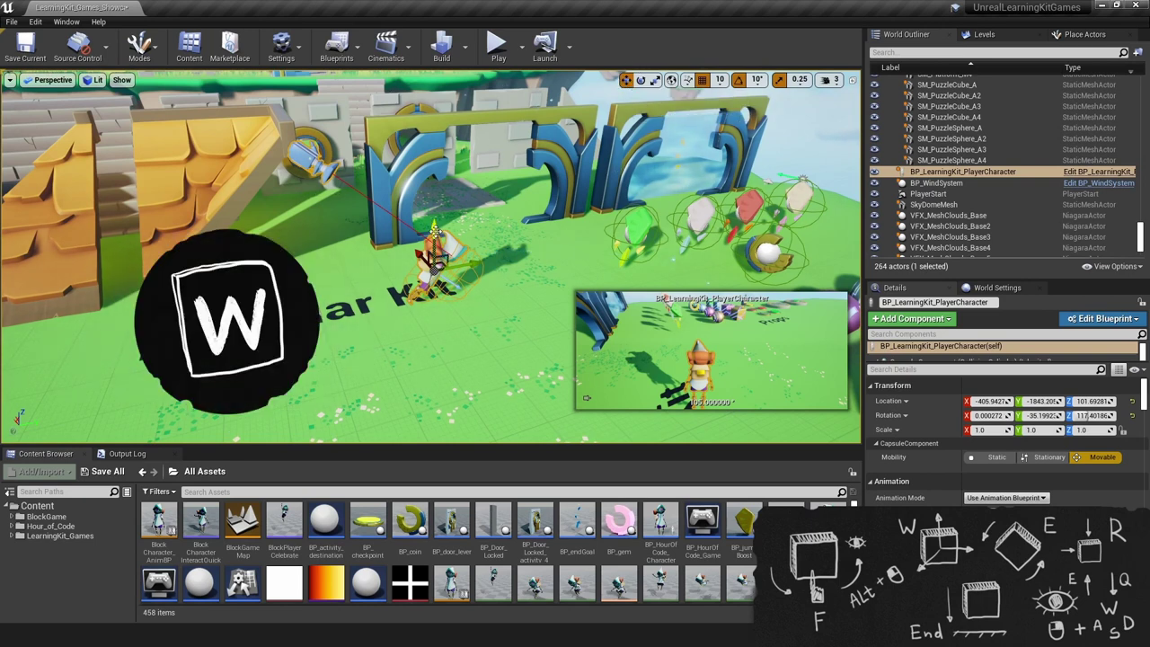
pyautogui.moveTo(434, 230); pyautogui.dragTo(431, 188)
pyautogui.moveTo(477, 225); pyautogui.dragTo(346, 241)
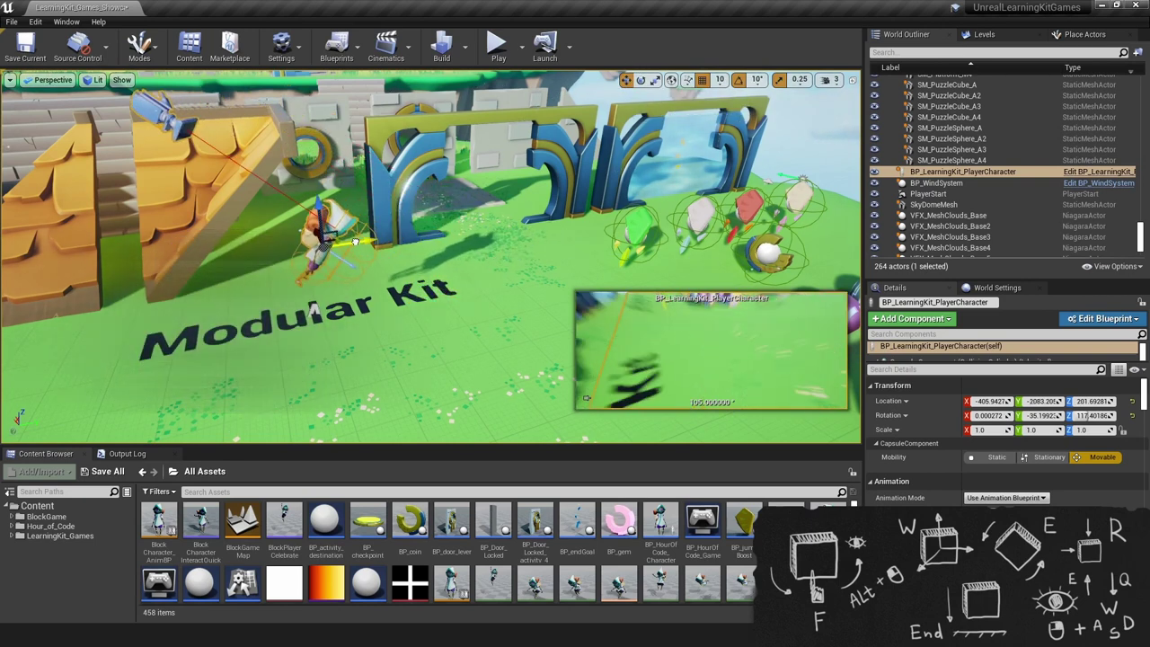
pyautogui.press('End')
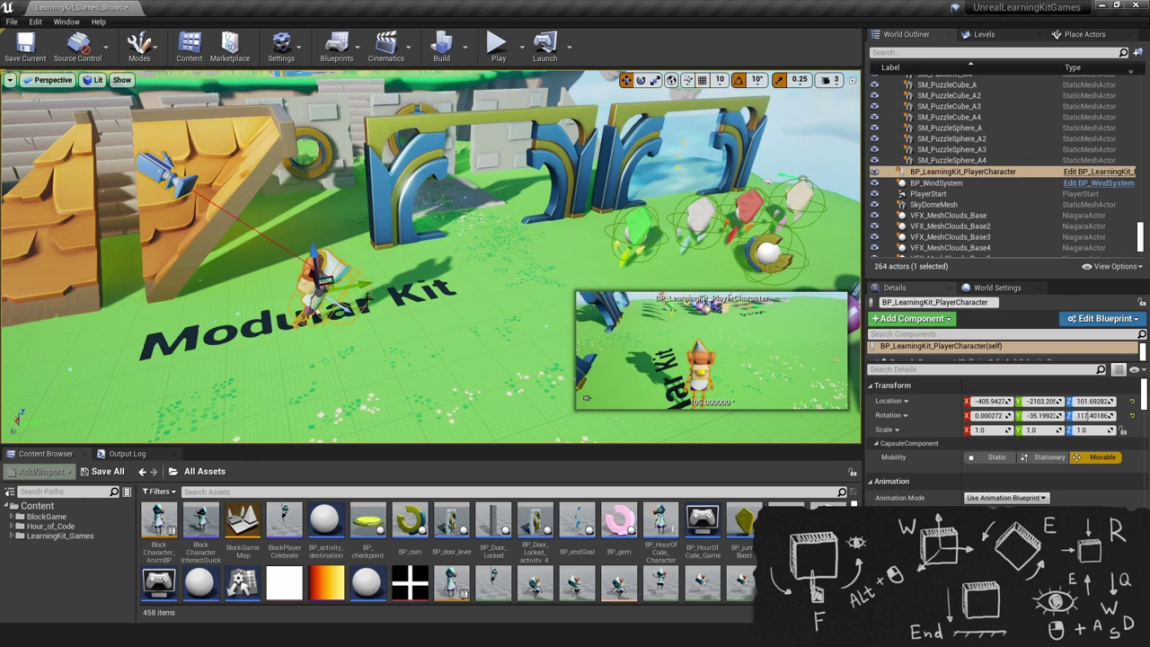
pyautogui.moveTo(363, 285); pyautogui.dragTo(524, 269)
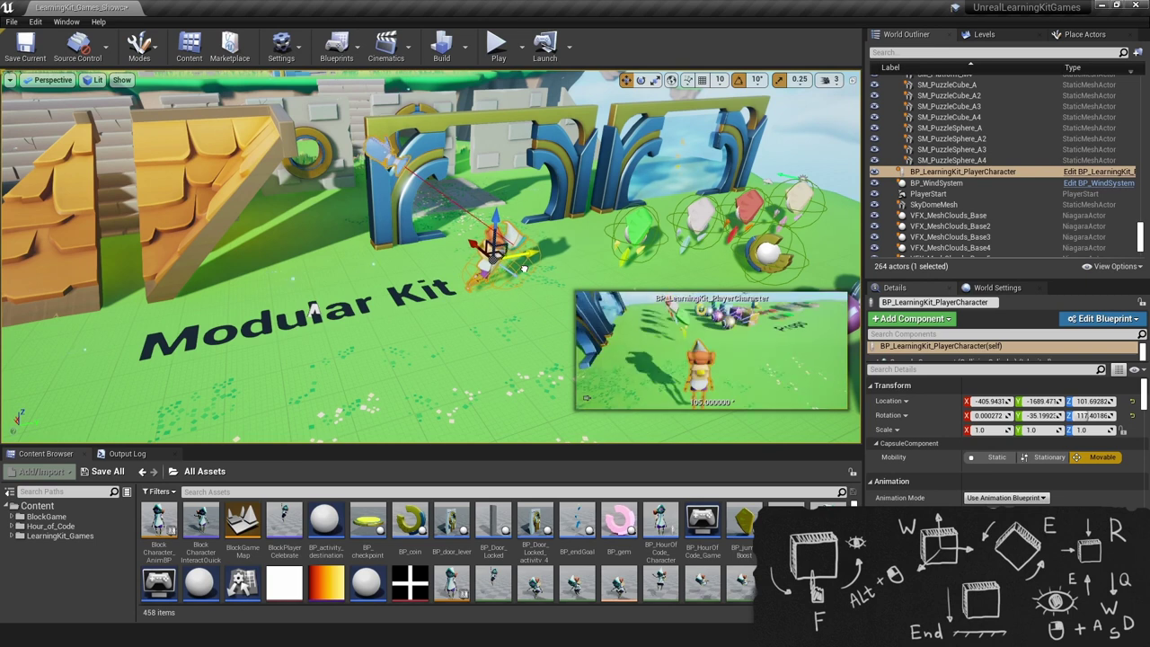
# - Test moving the character with a 500 grid snap size, then disable grid snapping
pyautogui.click(720, 80)
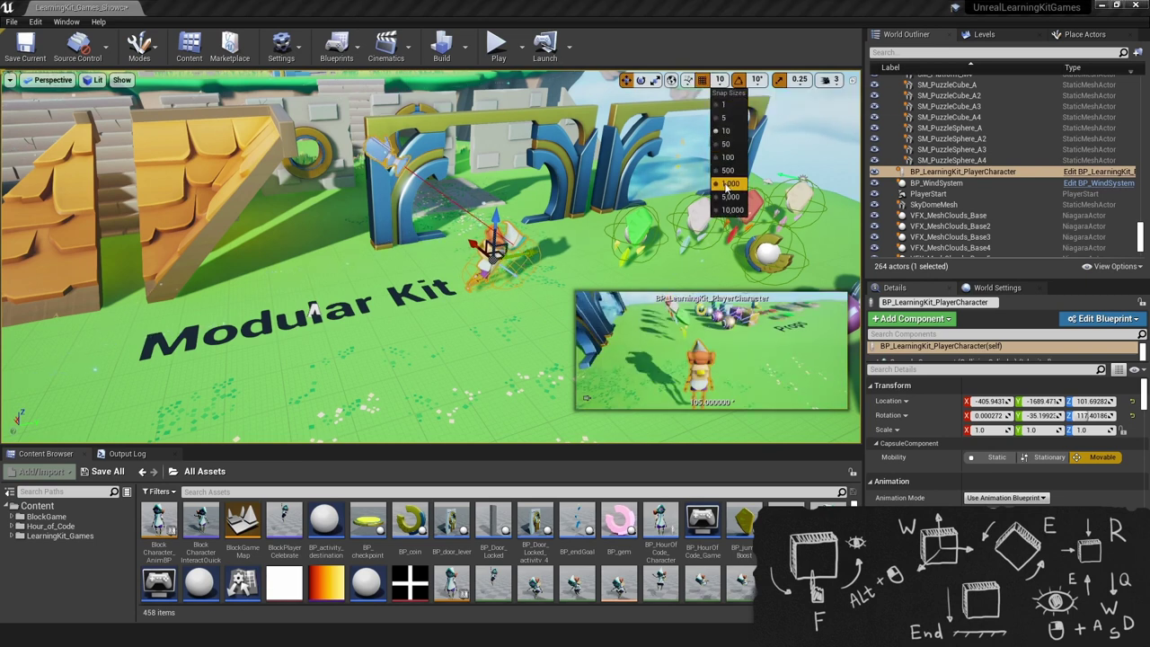
pyautogui.click(728, 170)
pyautogui.moveTo(469, 272)
pyautogui.mouseDown()
pyautogui.moveTo(600, 253)
pyautogui.moveTo(497, 233)
pyautogui.mouseUp()
pyautogui.click(697, 82)
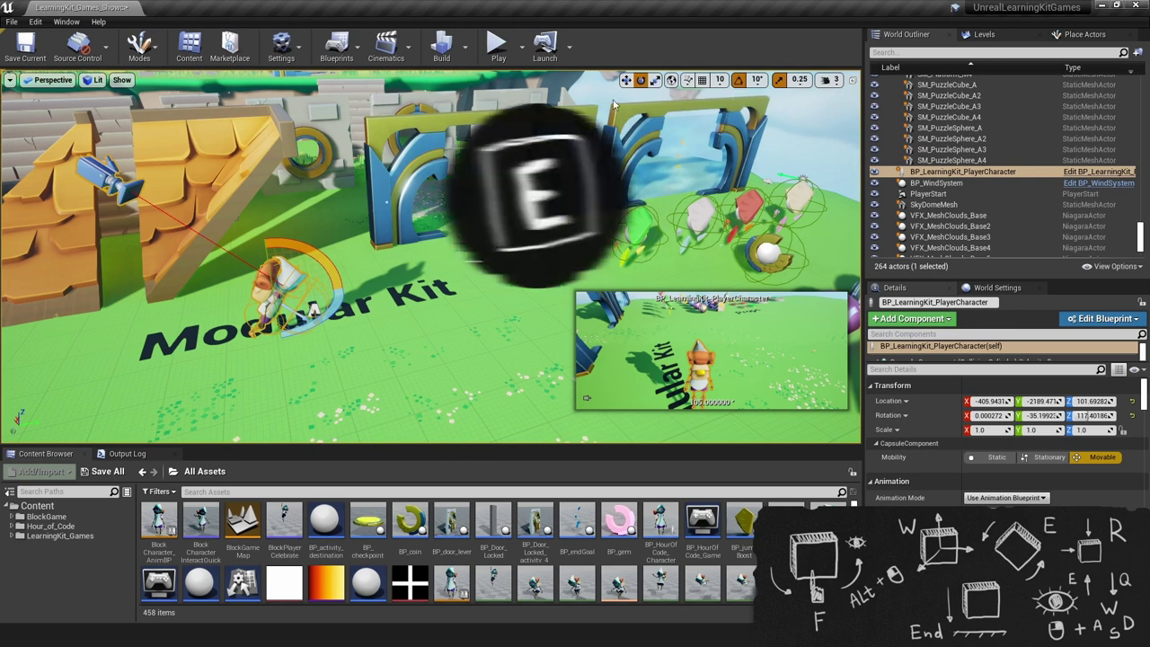
# - Rotate the character to about 13.4, -7.8, 112.3 degrees and enable rotation snapping
pyautogui.moveTo(314, 309); pyautogui.dragTo(315, 307)
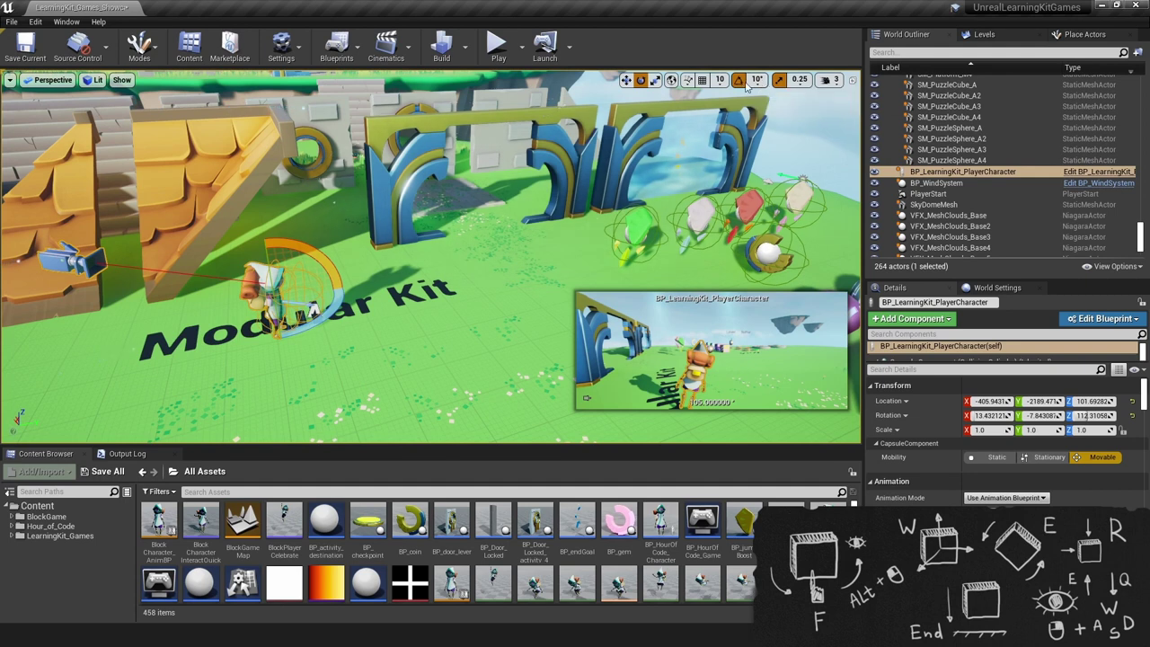
pyautogui.moveTo(333, 263)
pyautogui.mouseDown()
pyautogui.moveTo(267, 235)
pyautogui.moveTo(460, 220)
pyautogui.mouseUp()
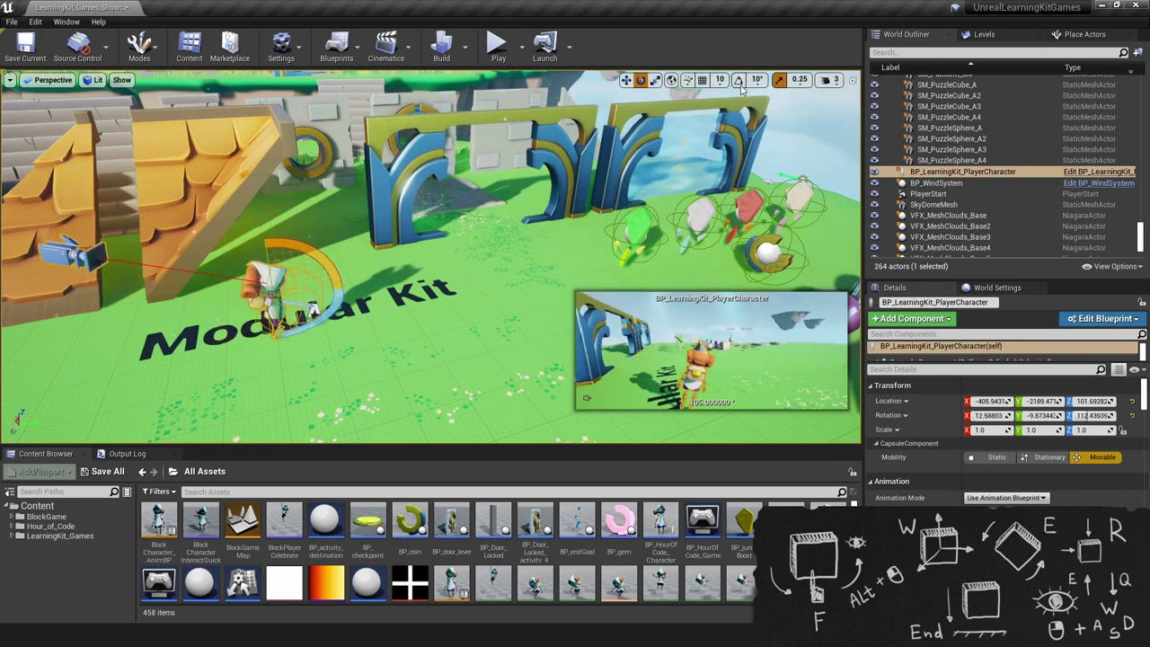
pyautogui.moveTo(383, 263); pyautogui.dragTo(357, 260)
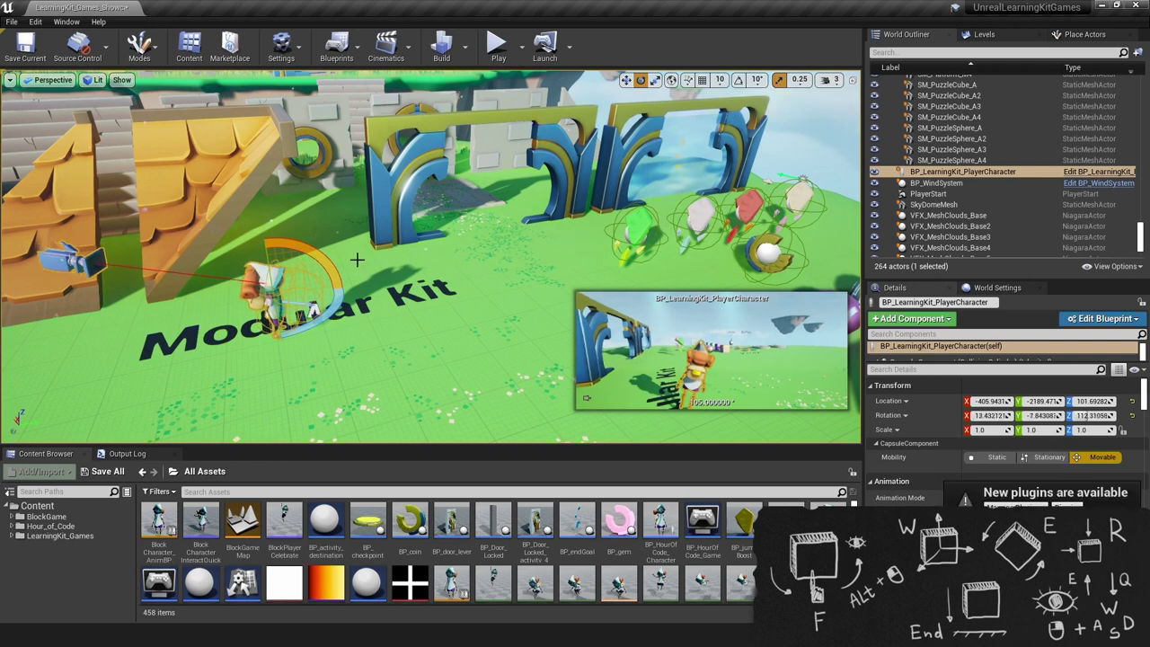
pyautogui.click(740, 81)
# - Scale the character up uniformly, then adjust along X to roughly 2.35, 3.35, 3.39
pyautogui.press('r')
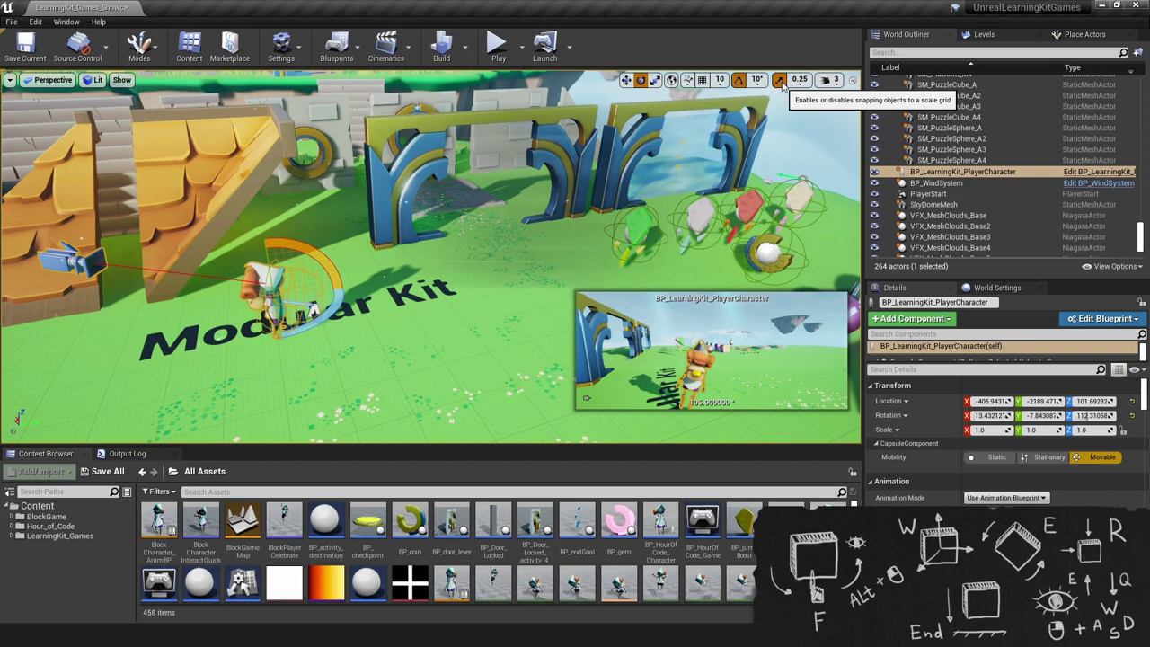
pyautogui.click(655, 81)
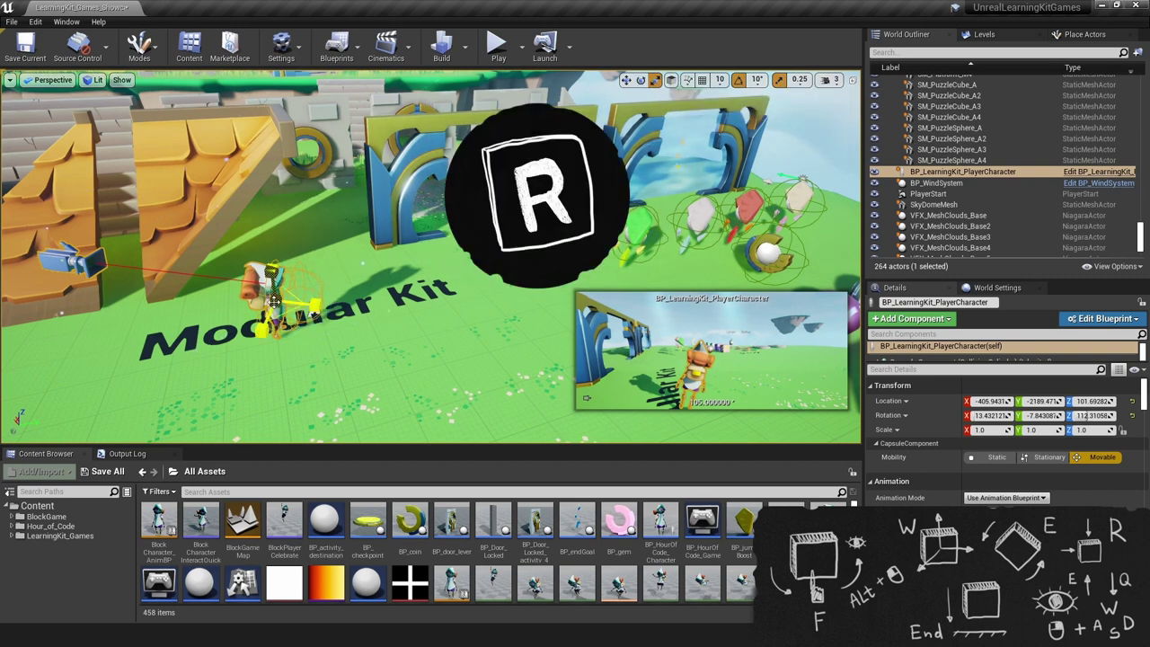
pyautogui.moveTo(274, 301); pyautogui.dragTo(324, 257)
pyautogui.moveTo(314, 308)
pyautogui.mouseDown()
pyautogui.moveTo(283, 310)
pyautogui.moveTo(256, 287)
pyautogui.moveTo(625, 164)
pyautogui.mouseUp()
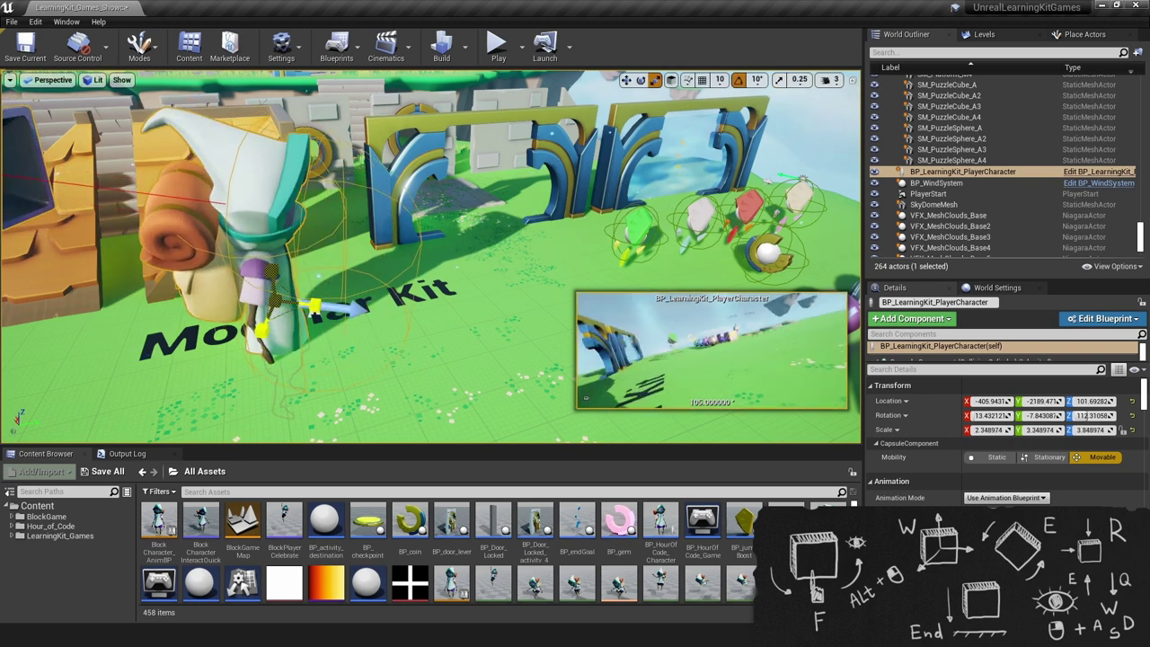
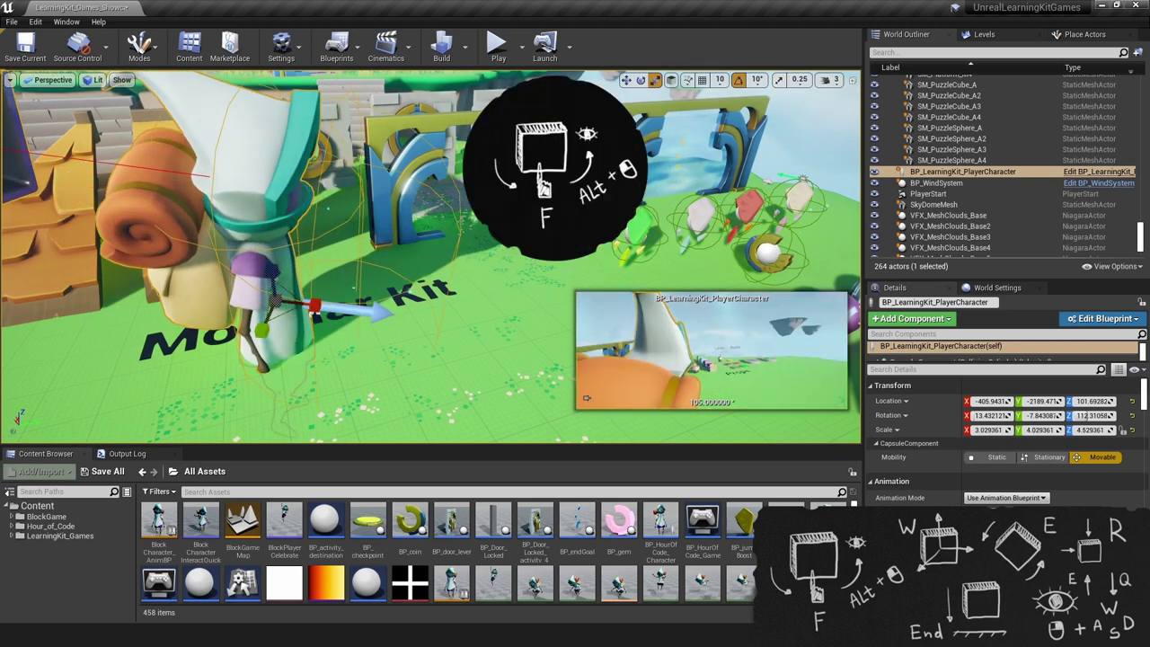
# - Alt-drag in the viewport to orbit the camera around BP_LearningKit_PlayerCharacter
pyautogui.keyDown('alt'); pyautogui.moveTo(447, 328); pyautogui.dragTo(445, 337); pyautogui.keyUp('alt')
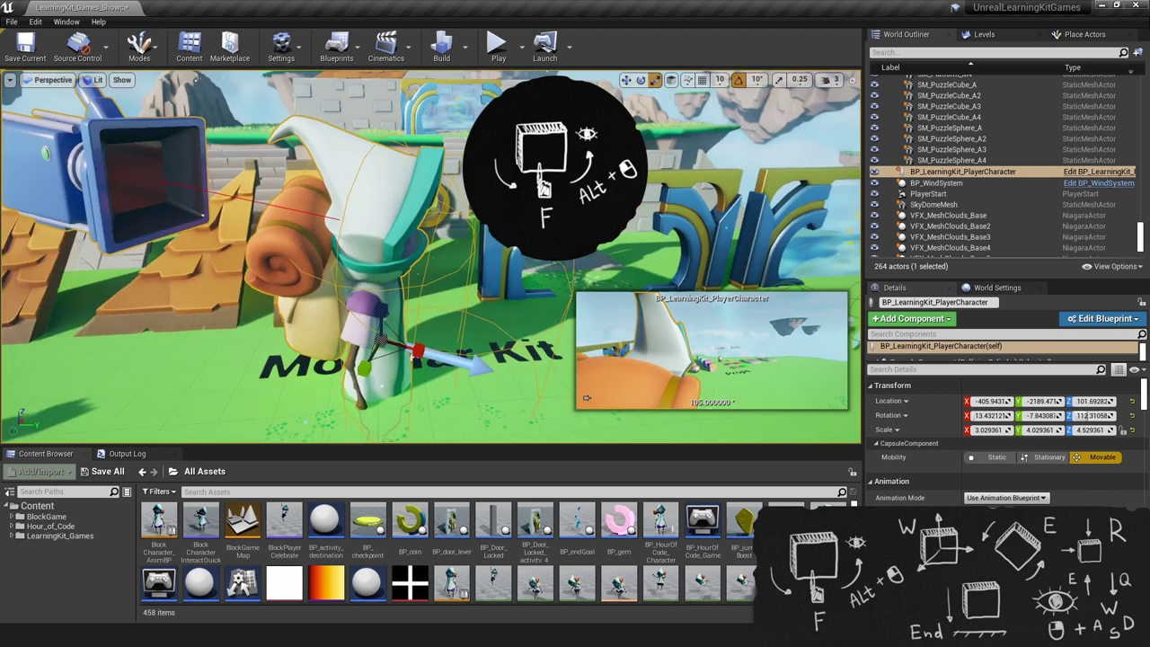
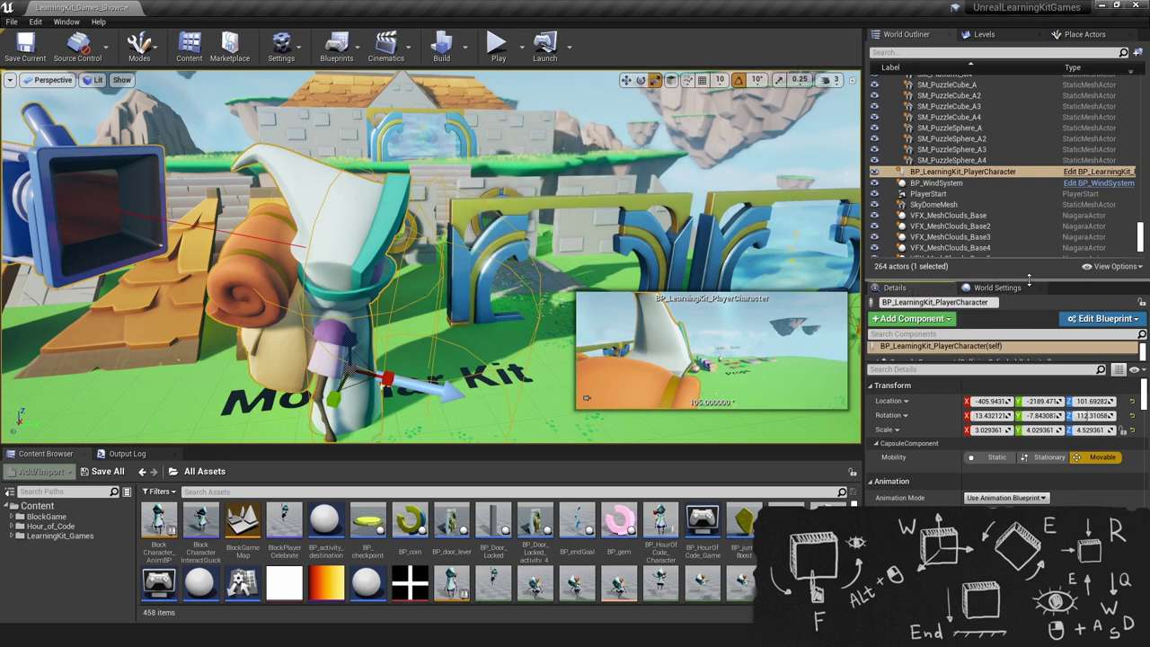
# - Inspect the capsule and mesh components, tilt the mesh, then reset its Rotation X to 0
pyautogui.moveTo(1029, 281); pyautogui.dragTo(1029, 185)
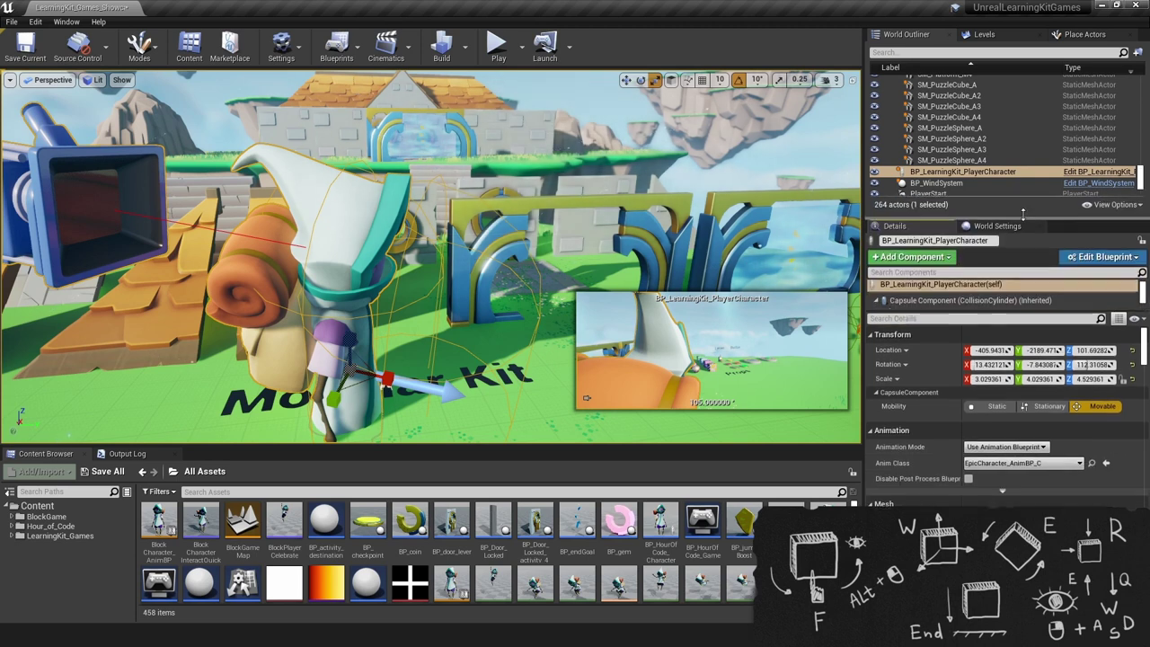
pyautogui.click(932, 285)
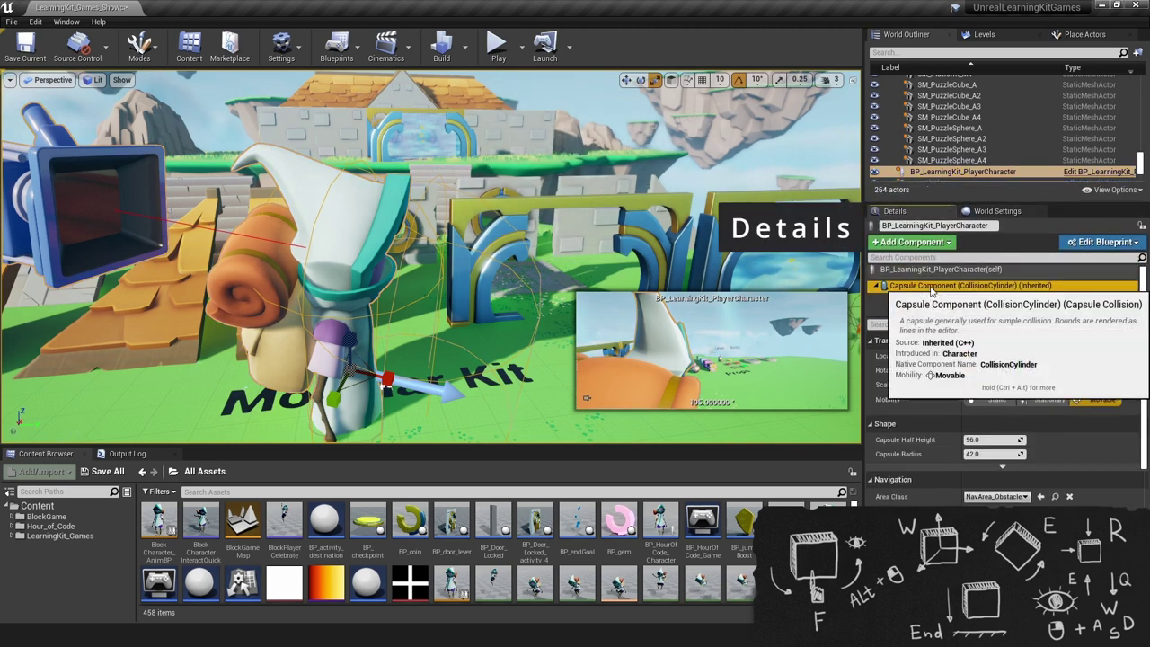
pyautogui.click(939, 298)
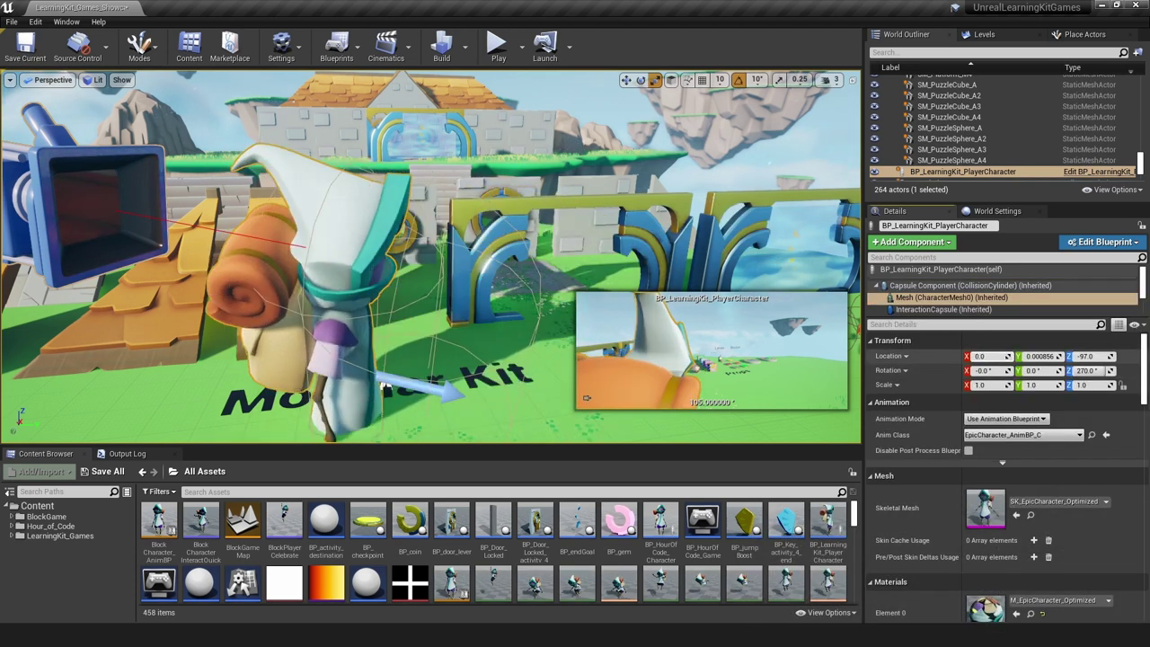
pyautogui.moveTo(988, 370); pyautogui.dragTo(981, 385)
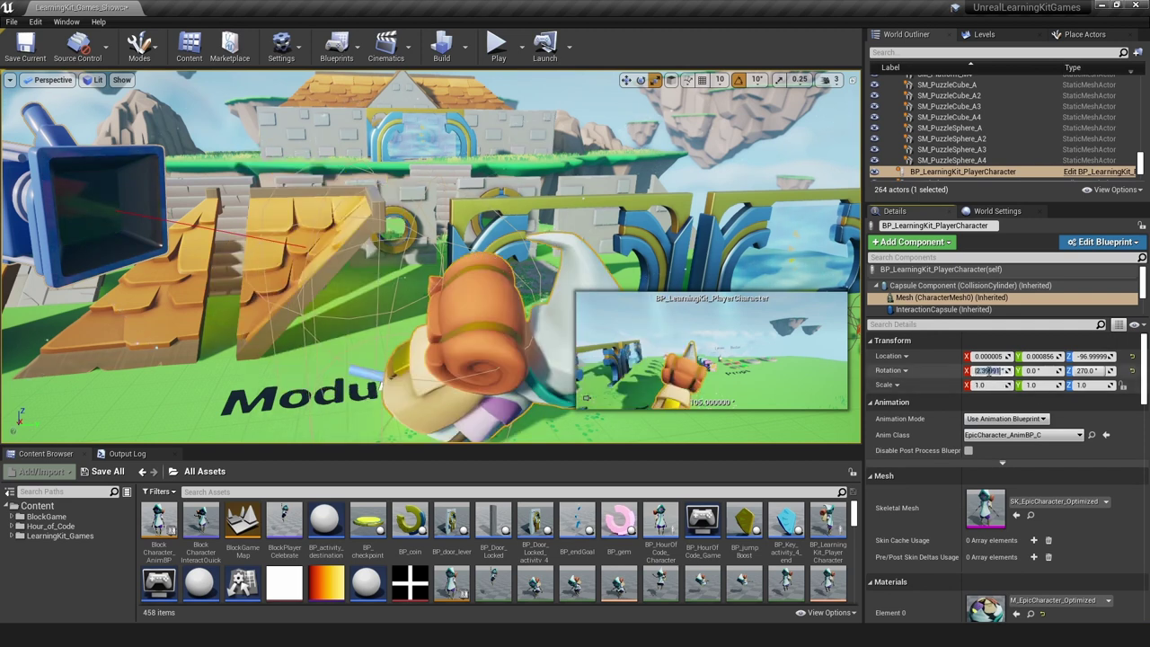
pyautogui.write('0')
pyautogui.press('Return')
# - Reset the player character actor's location, rotation and scale to their defaults
pyautogui.click(934, 269)
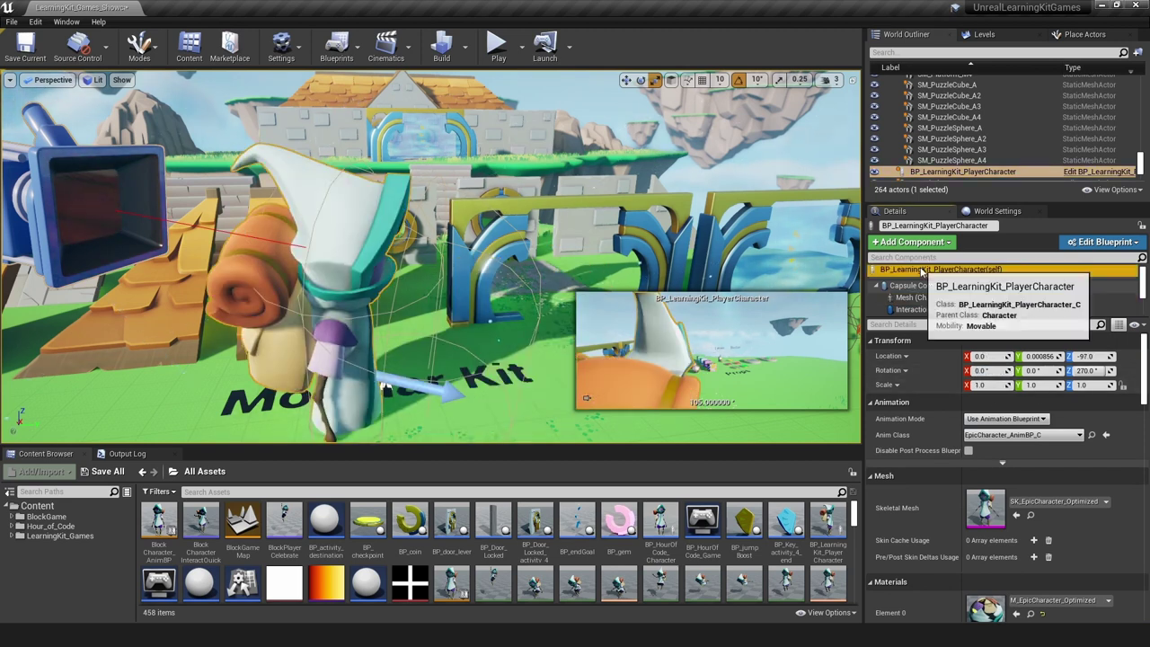
pyautogui.click(1133, 358)
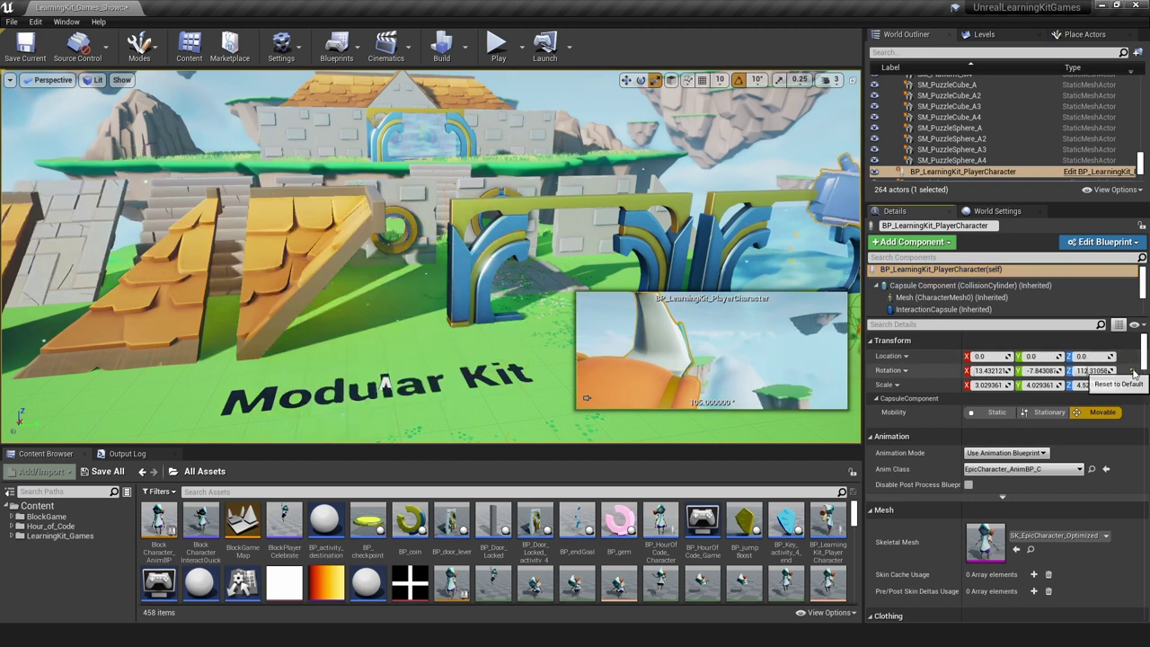
pyautogui.click(1134, 371)
pyautogui.click(1134, 386)
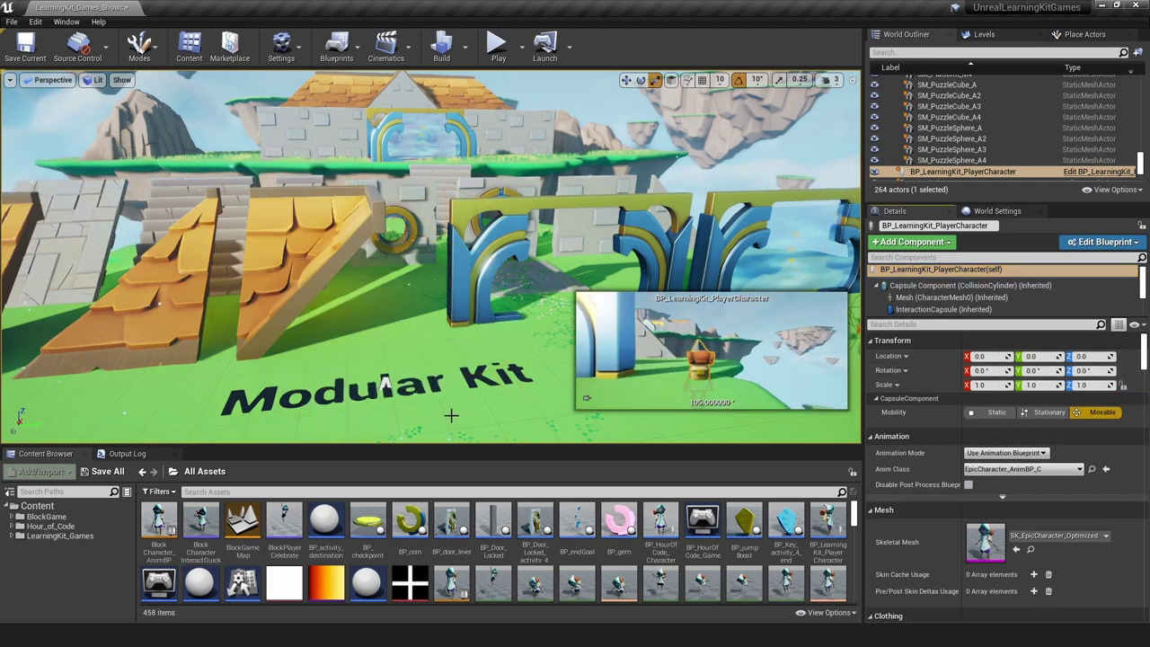
# - Focus on the player character and raise it on the Z axis to stand on the ground
pyautogui.scroll(-2, 314, 381)
pyautogui.scroll(-2, 344, 385)
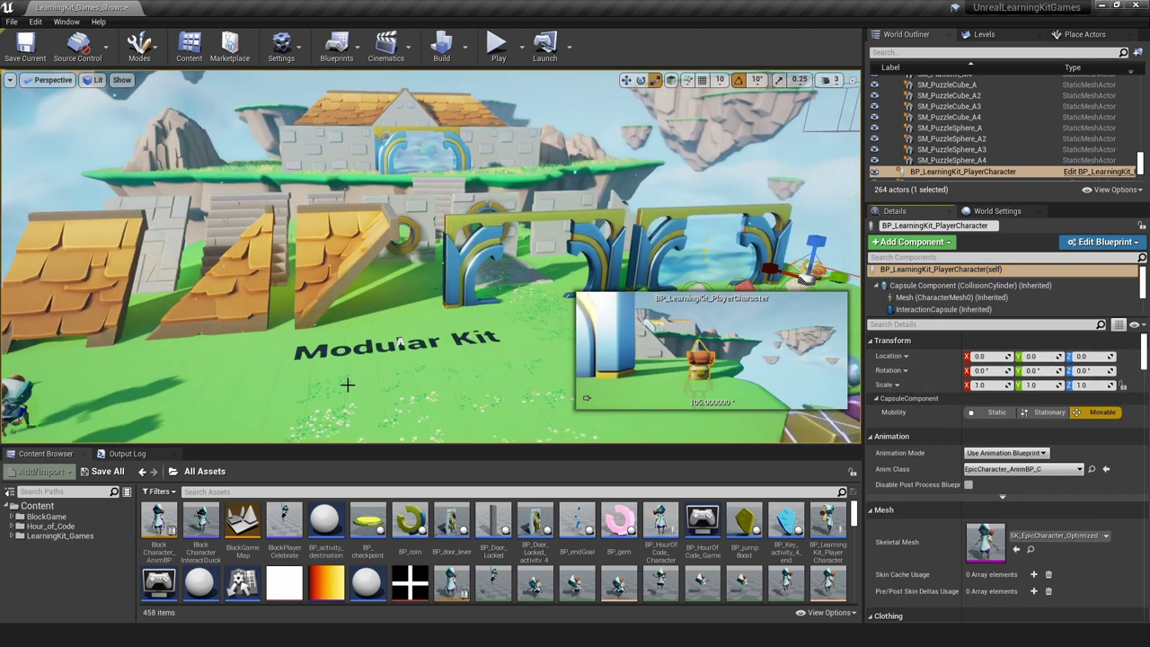
pyautogui.scroll(-2, 349, 385)
pyautogui.scroll(-2, 350, 385)
pyautogui.scroll(-2, 350, 385)
pyautogui.scroll(-2, 351, 385)
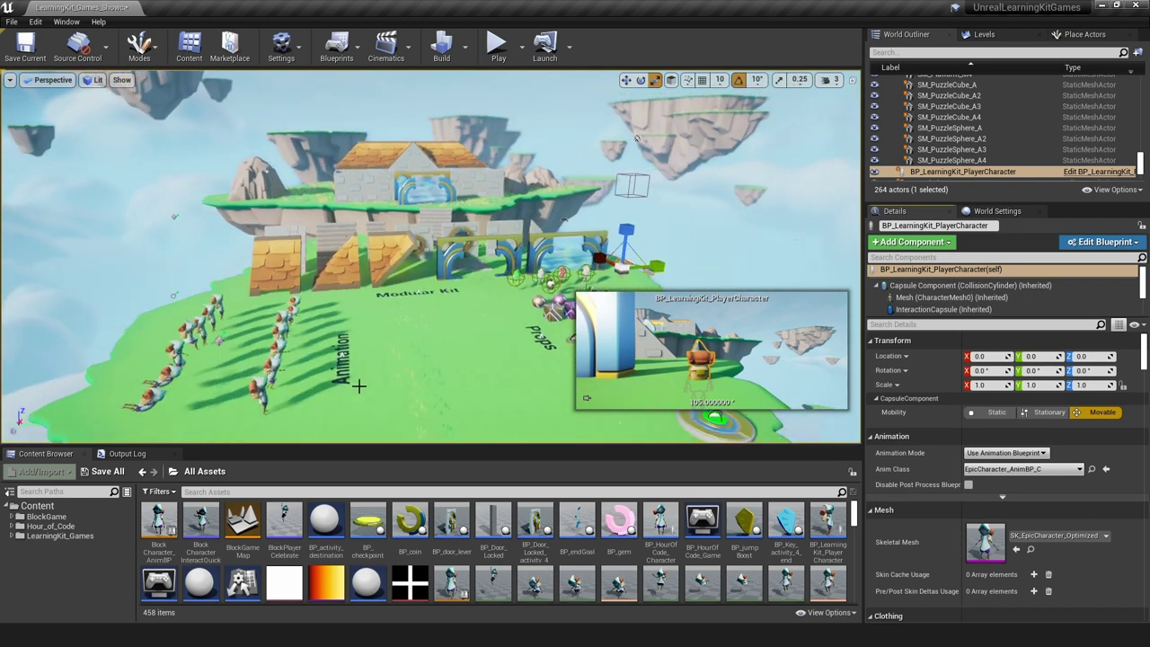
pyautogui.click(925, 173)
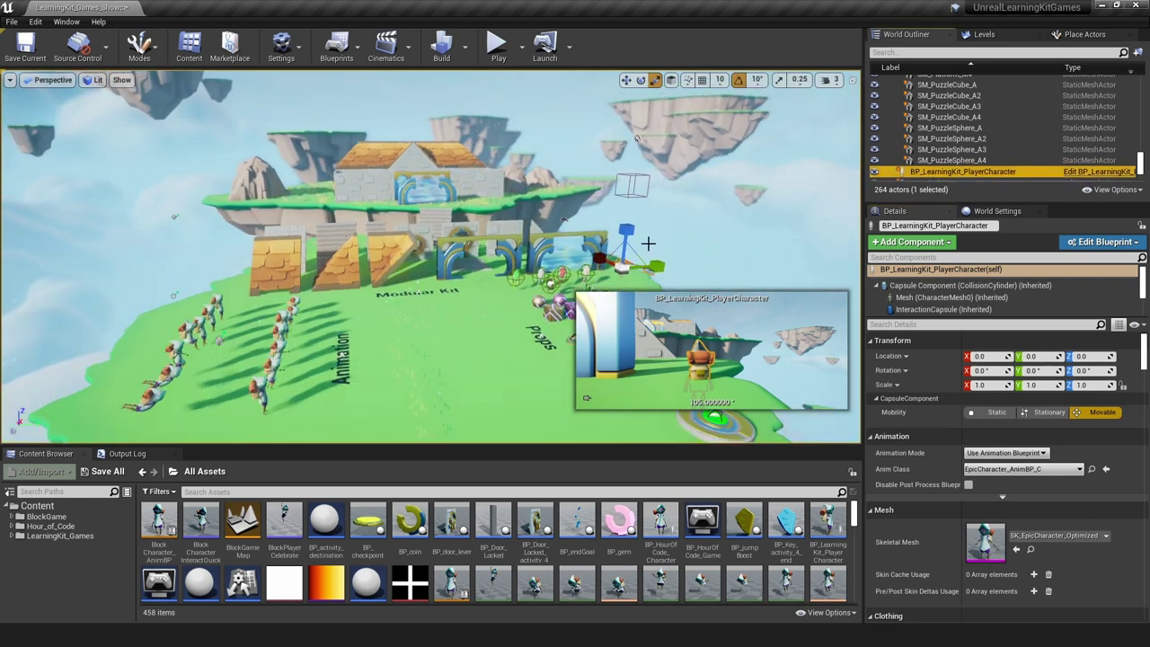
pyautogui.press('f')
pyautogui.moveTo(456, 167); pyautogui.dragTo(418, 124)
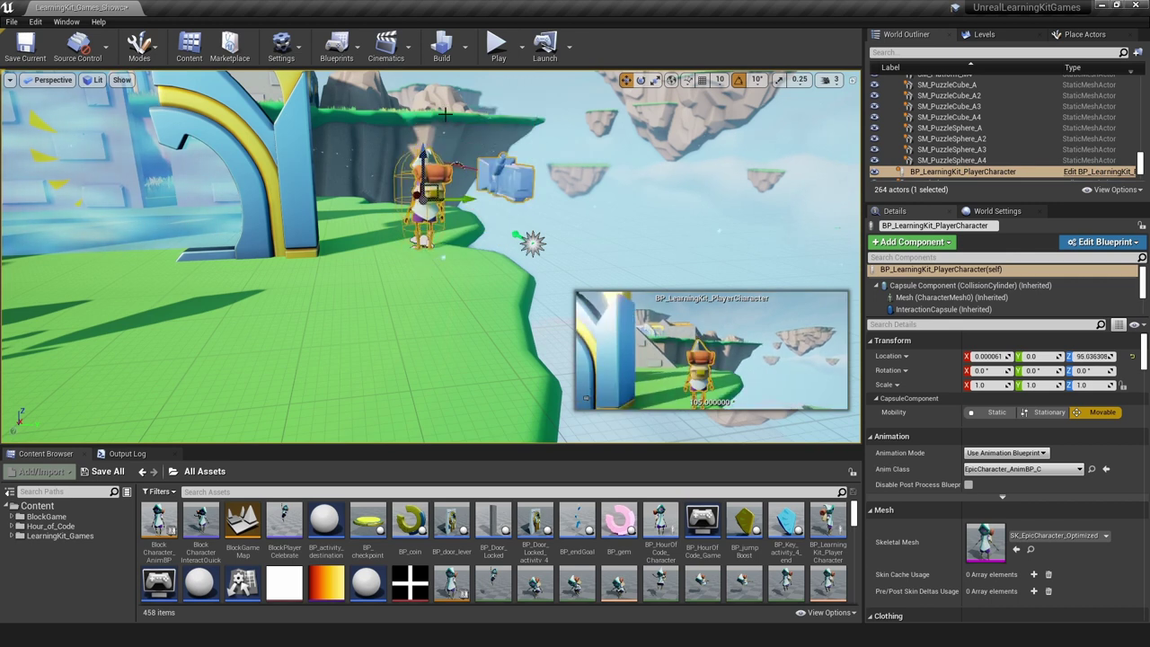
pyautogui.scroll(-3, 1001, 432)
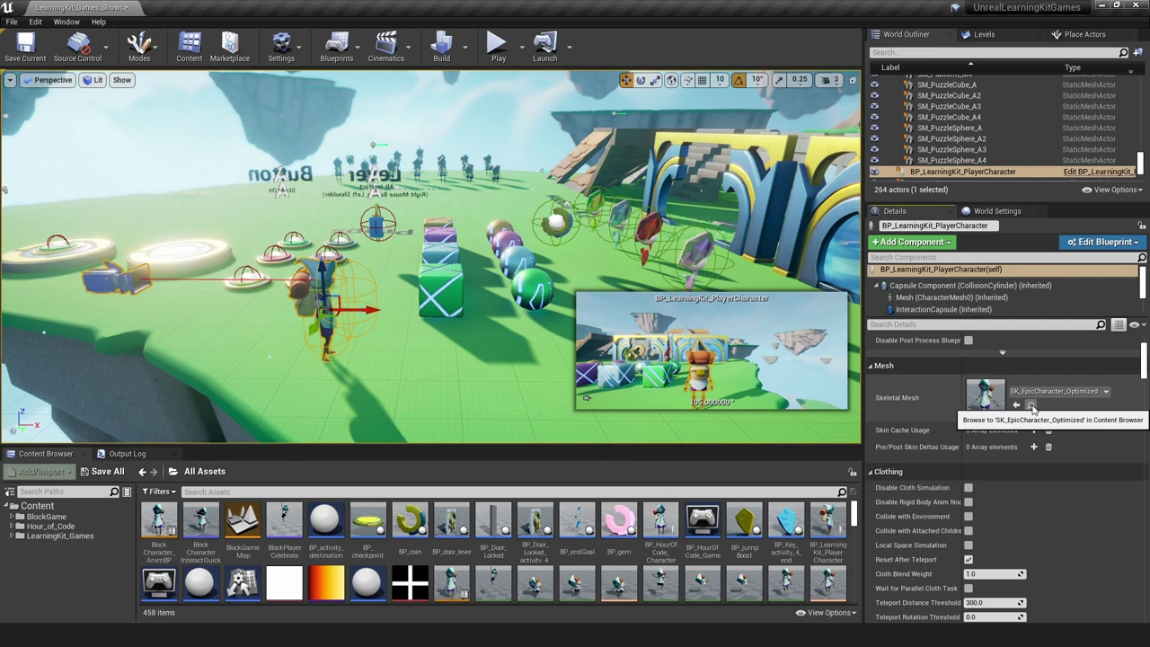
# - Find the character mesh assets and place SM_MpicCharacter in the level near the cubes
pyautogui.click(1030, 405)
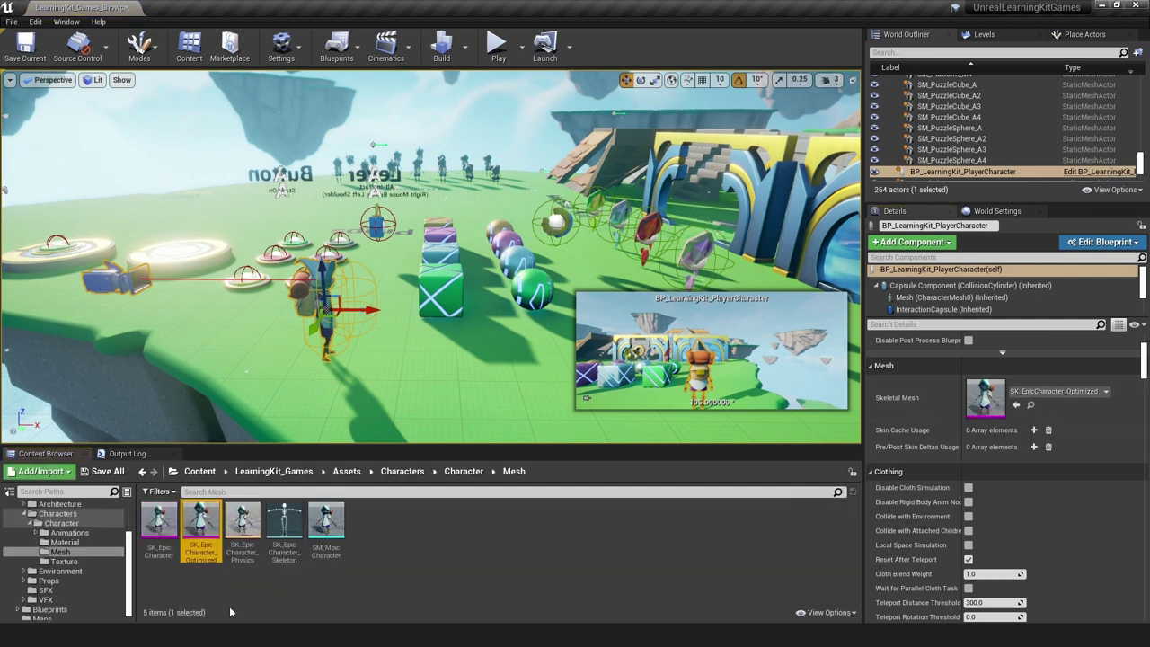
pyautogui.moveTo(201, 529)
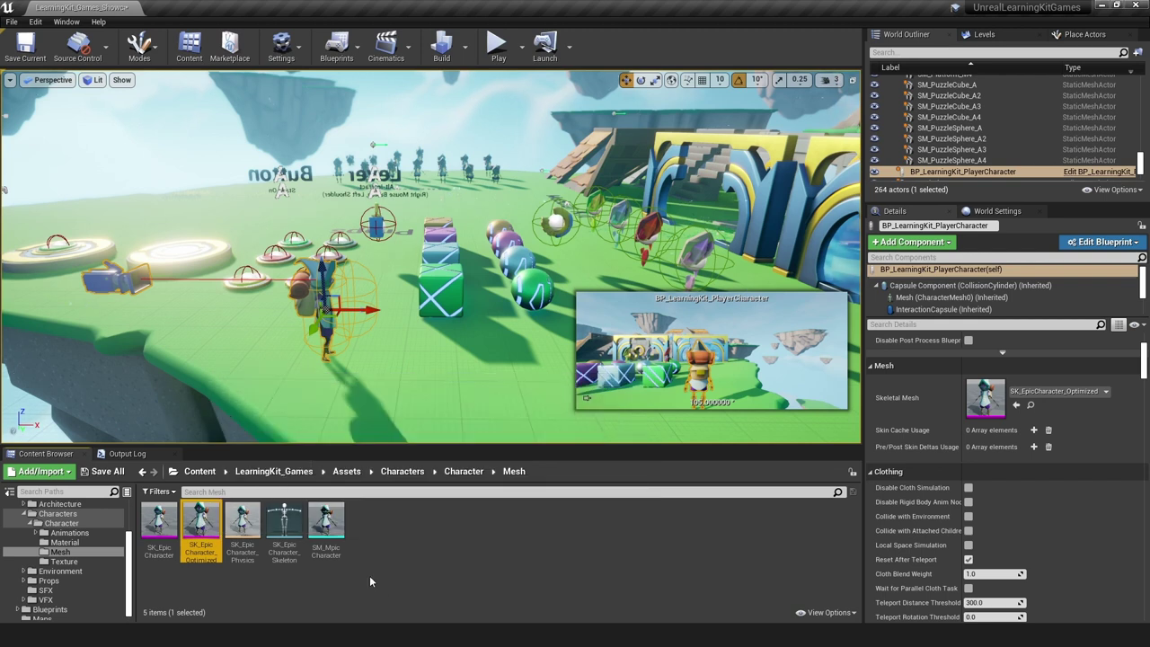
pyautogui.click(326, 526)
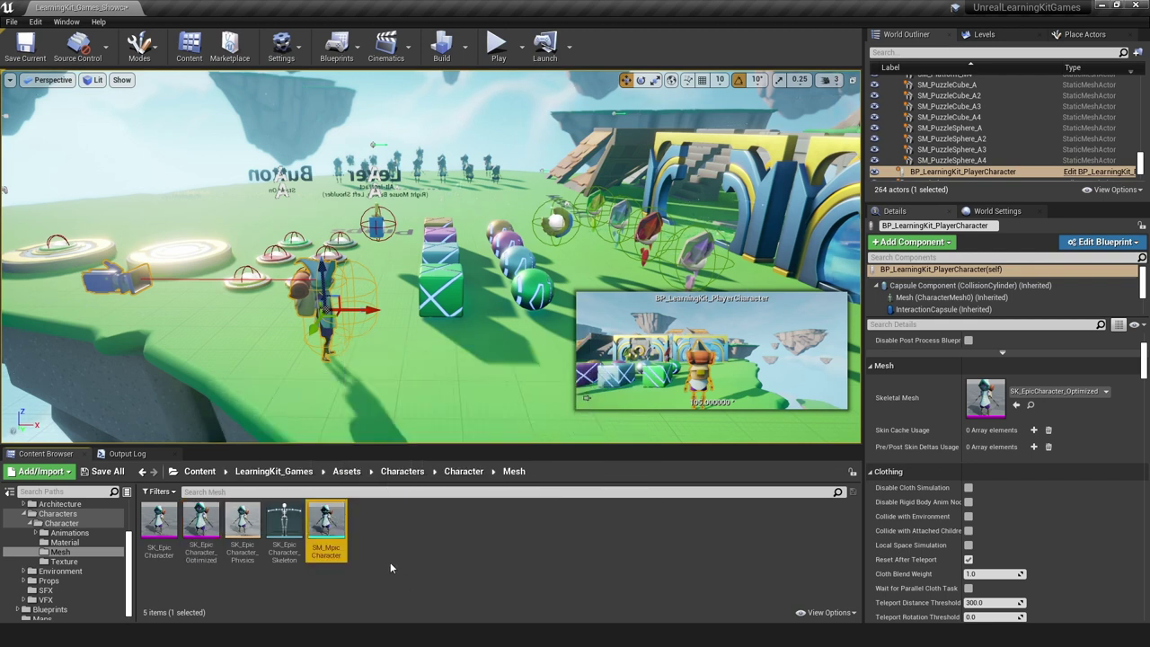
pyautogui.moveTo(327, 528)
pyautogui.mouseDown()
pyautogui.moveTo(435, 380)
pyautogui.moveTo(529, 372)
pyautogui.mouseUp()
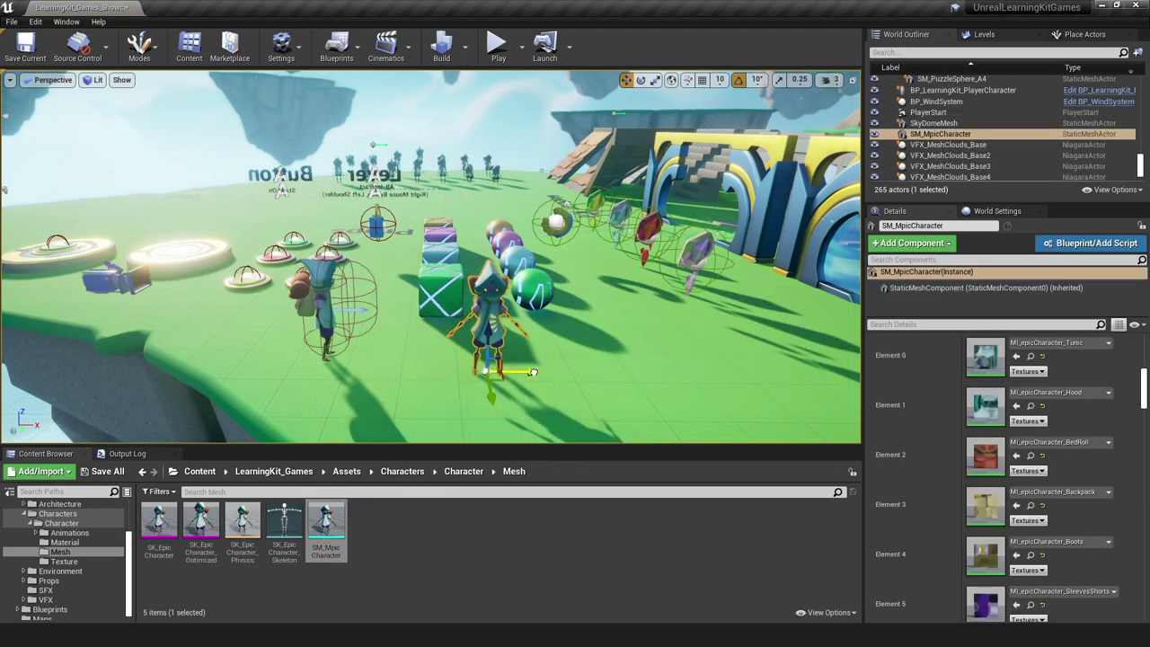
# - Frame the placed SM_MpicCharacter, then delete it from the level
pyautogui.press('f')
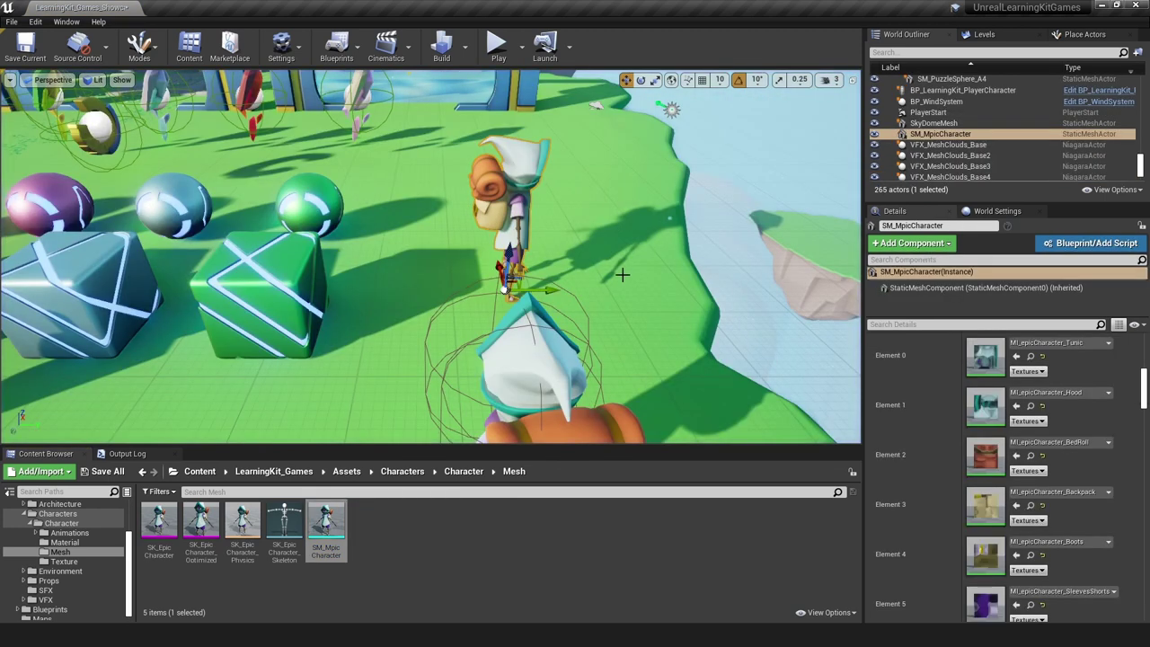
pyautogui.moveTo(632, 261); pyautogui.dragTo(605, 326, button='right')
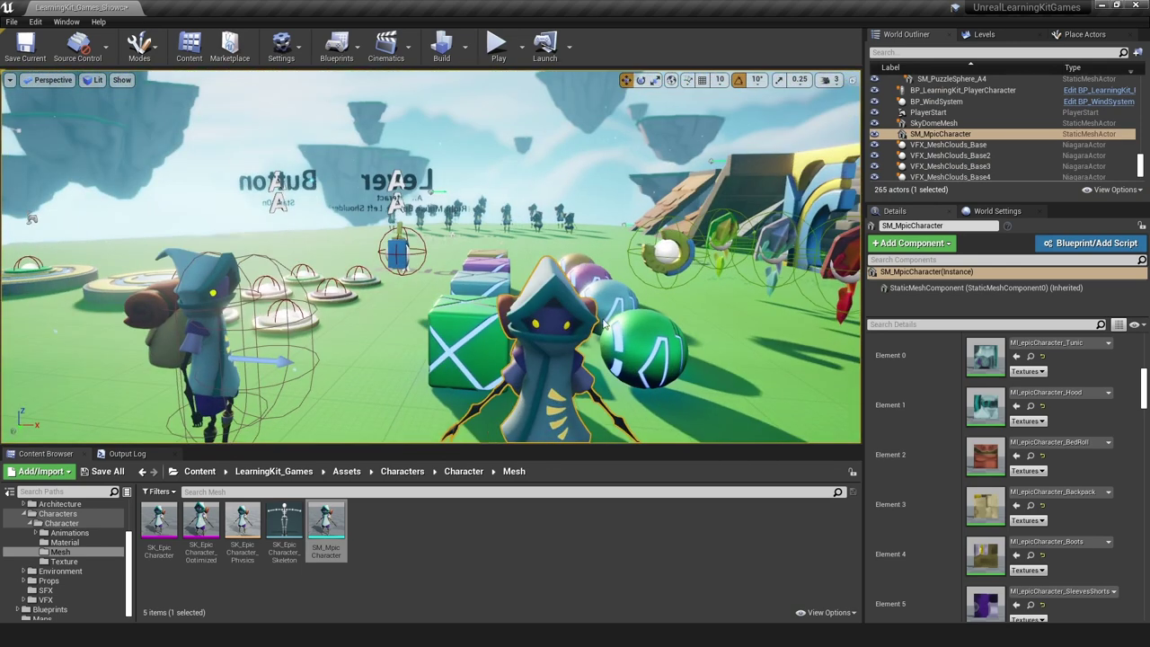
pyautogui.press('Delete')
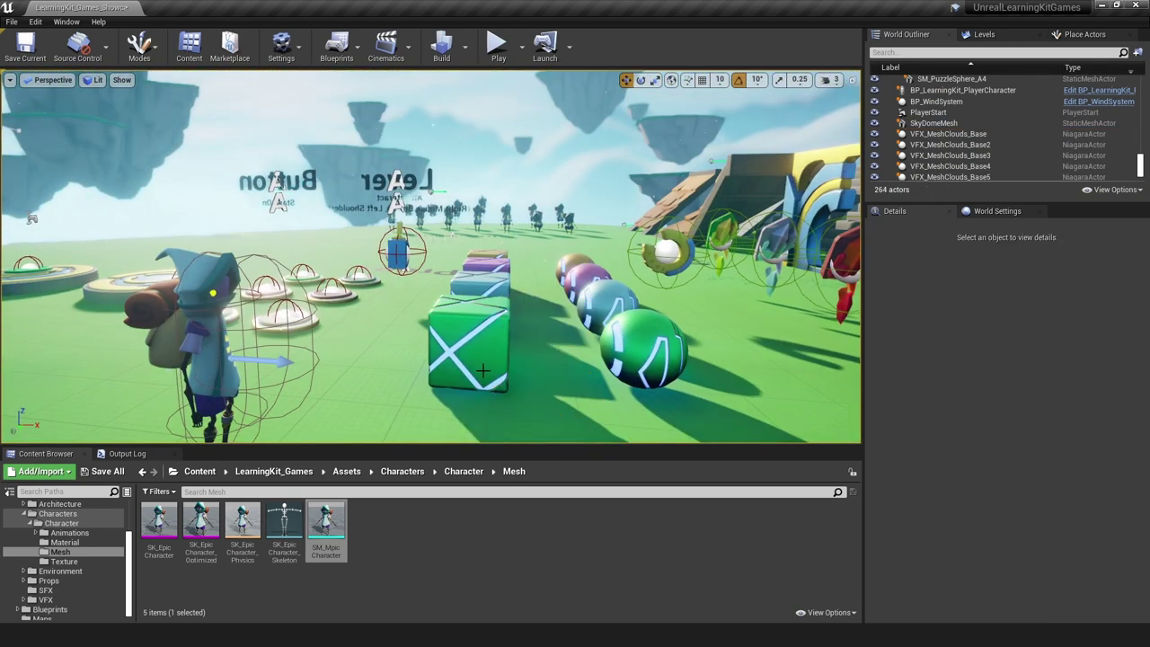
pyautogui.moveTo(458, 359); pyautogui.dragTo(459, 369, button='right')
pyautogui.moveTo(395, 353); pyautogui.dragTo(395, 364, button='right')
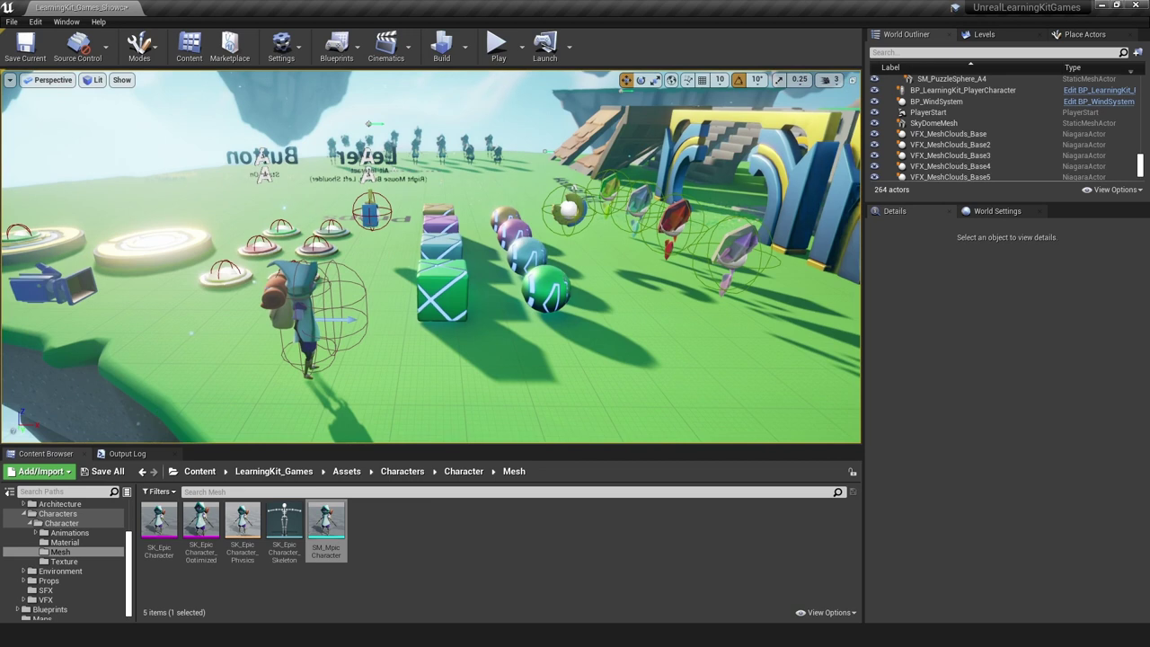
# - Duplicate SM_PuzzleSphere_A4 forward with Alt-drag and rotate the spheres at angles
pyautogui.click(545, 288)
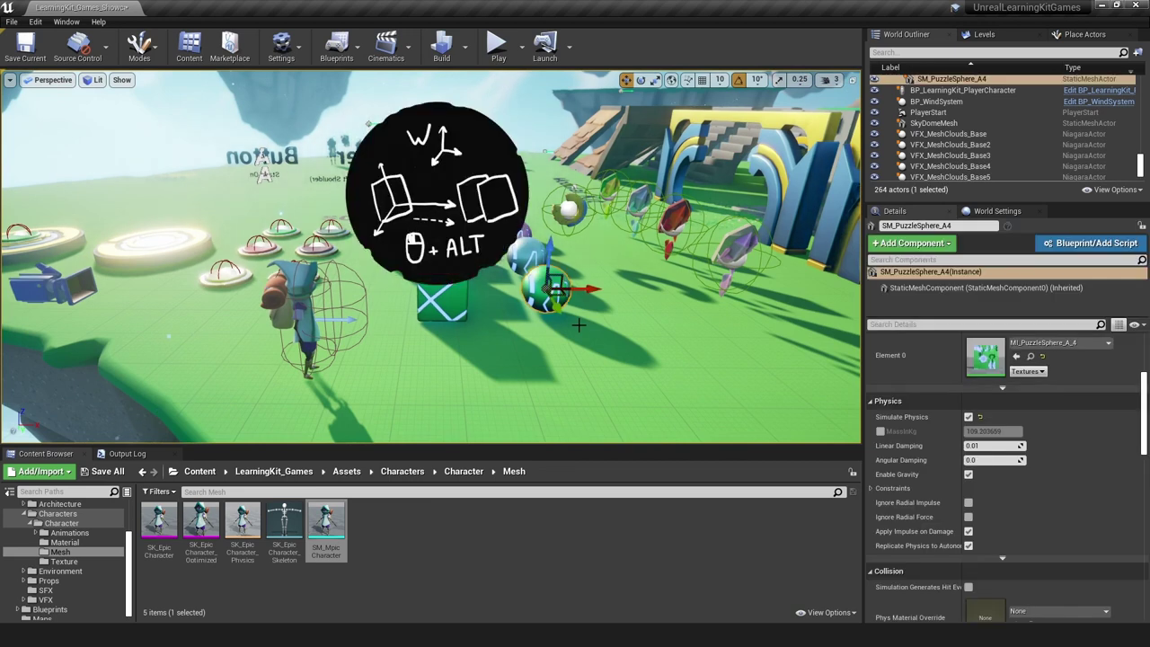
pyautogui.moveTo(559, 307)
pyautogui.keyDown('alt'); pyautogui.mouseDown()
pyautogui.moveTo(628, 397)
pyautogui.moveTo(538, 359)
pyautogui.moveTo(550, 343)
pyautogui.mouseUp(); pyautogui.keyUp('alt')
pyautogui.press('e')
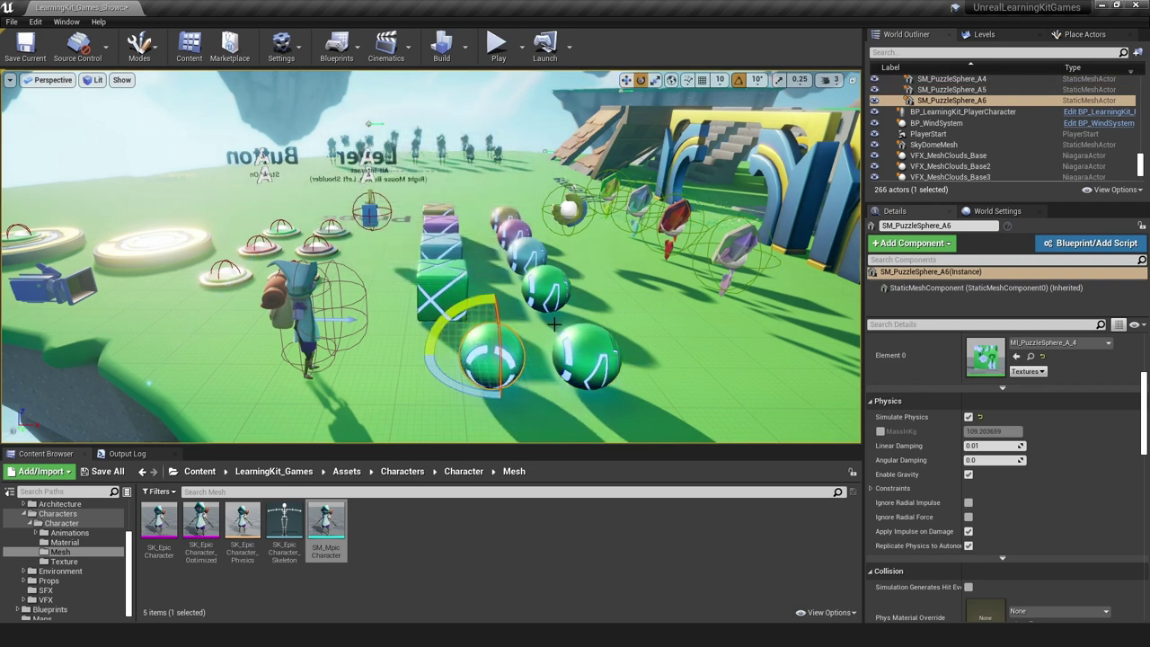
pyautogui.click(557, 298)
pyautogui.moveTo(521, 312)
pyautogui.mouseDown()
pyautogui.moveTo(563, 292)
pyautogui.moveTo(532, 284)
pyautogui.mouseUp()
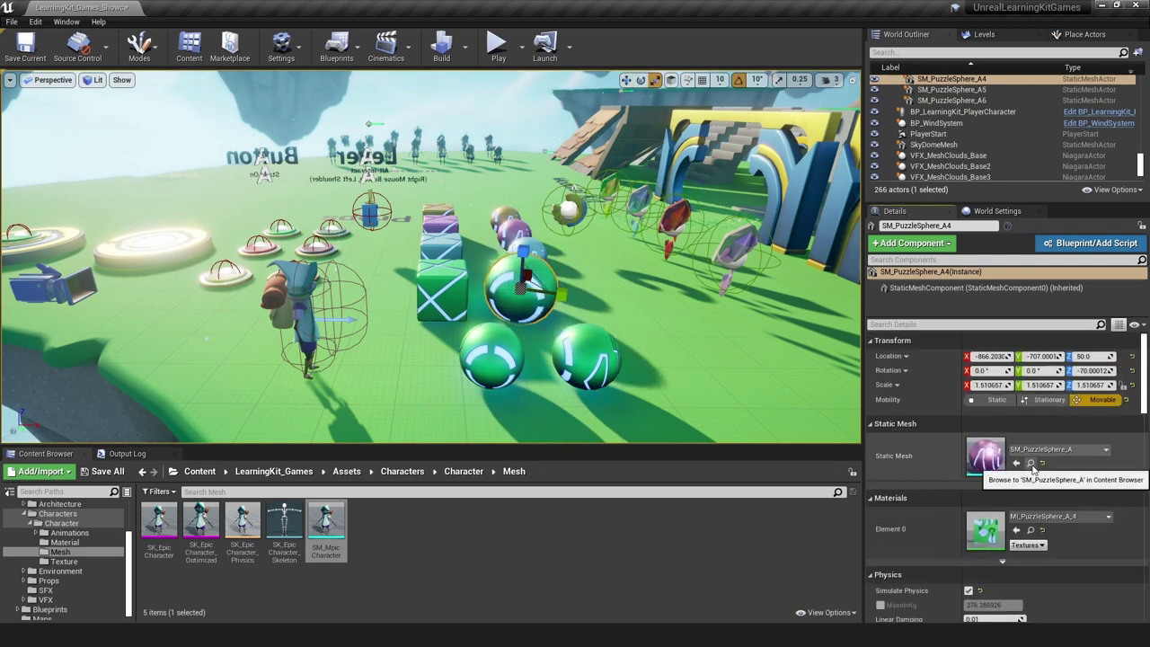
# - Set the sphere's material to MI_PuzzleSphere_A_EmissiveOn, then to MI_PuzzleSphere_A_3
pyautogui.click(1031, 463)
pyautogui.scroll(-3, 1100, 385)
pyautogui.scroll(-2, 1099, 386)
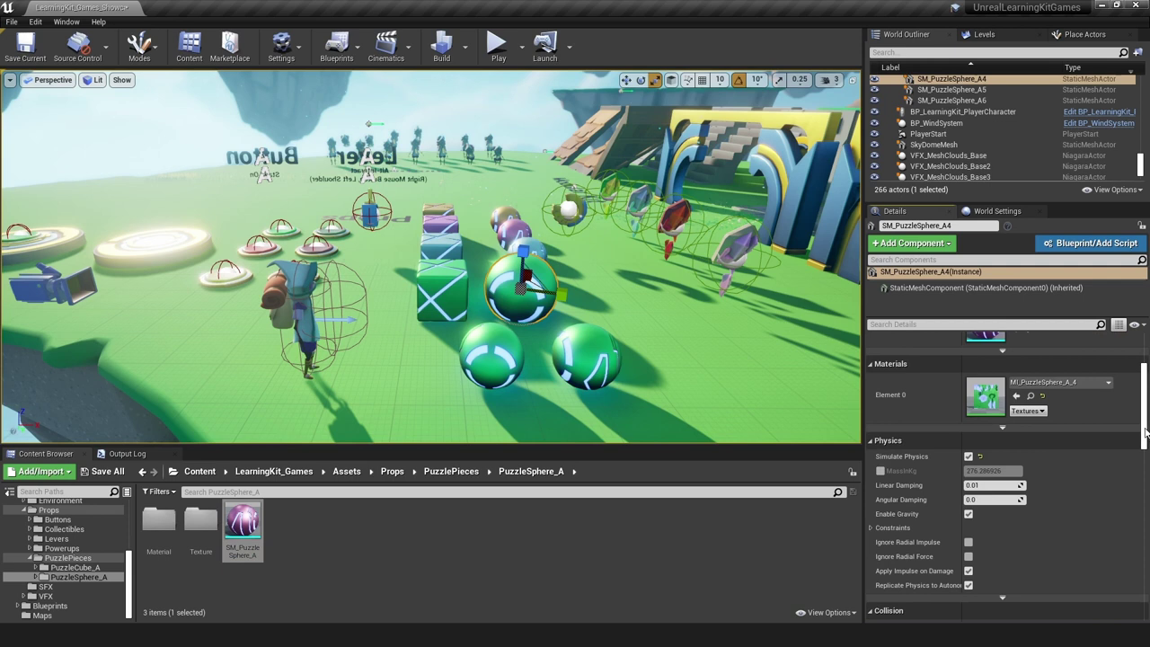
pyautogui.click(1100, 386)
pyautogui.click(1025, 310)
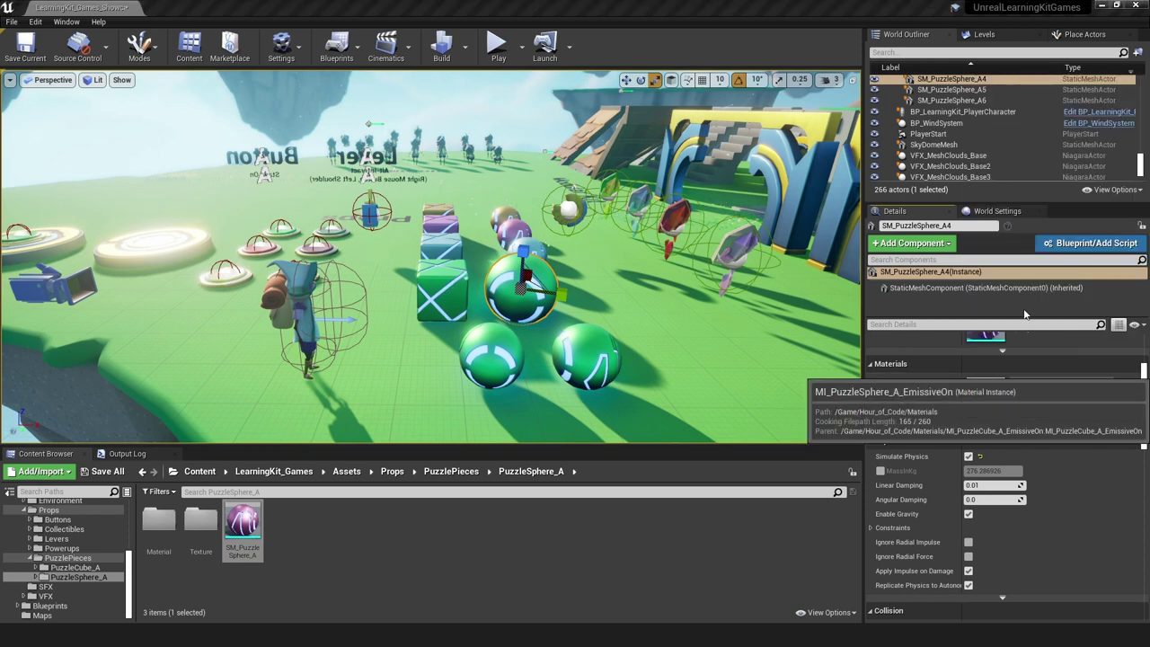
pyautogui.click(1072, 382)
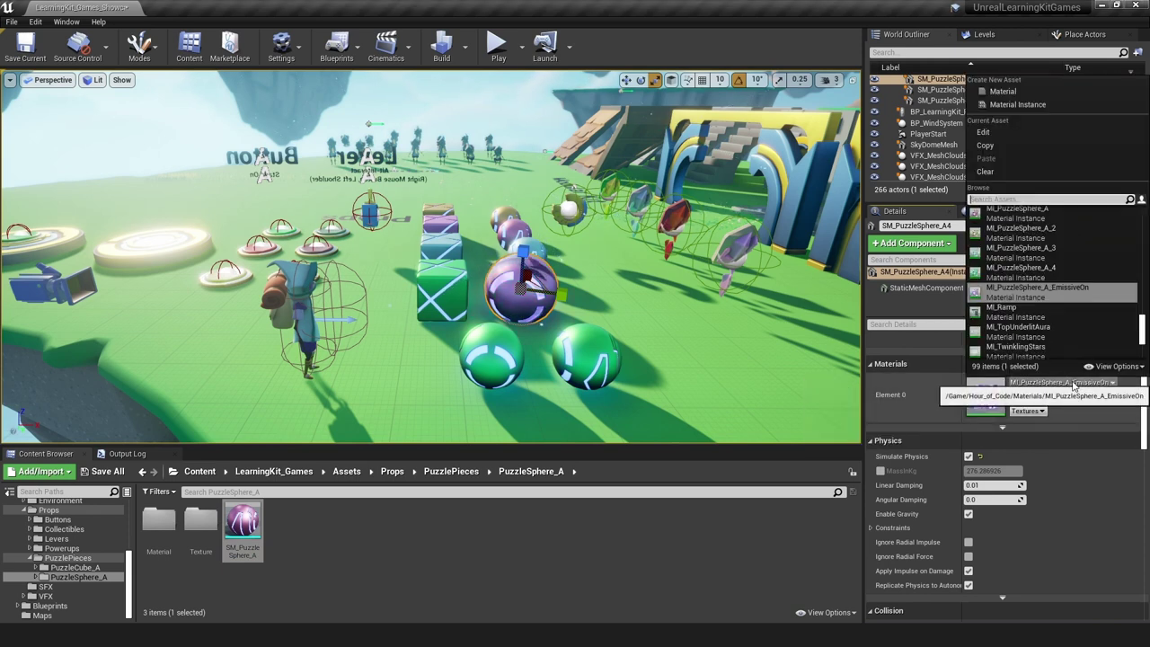
pyautogui.press('Up')
pyautogui.press('Up')
pyautogui.press('Up')
pyautogui.click(1047, 260)
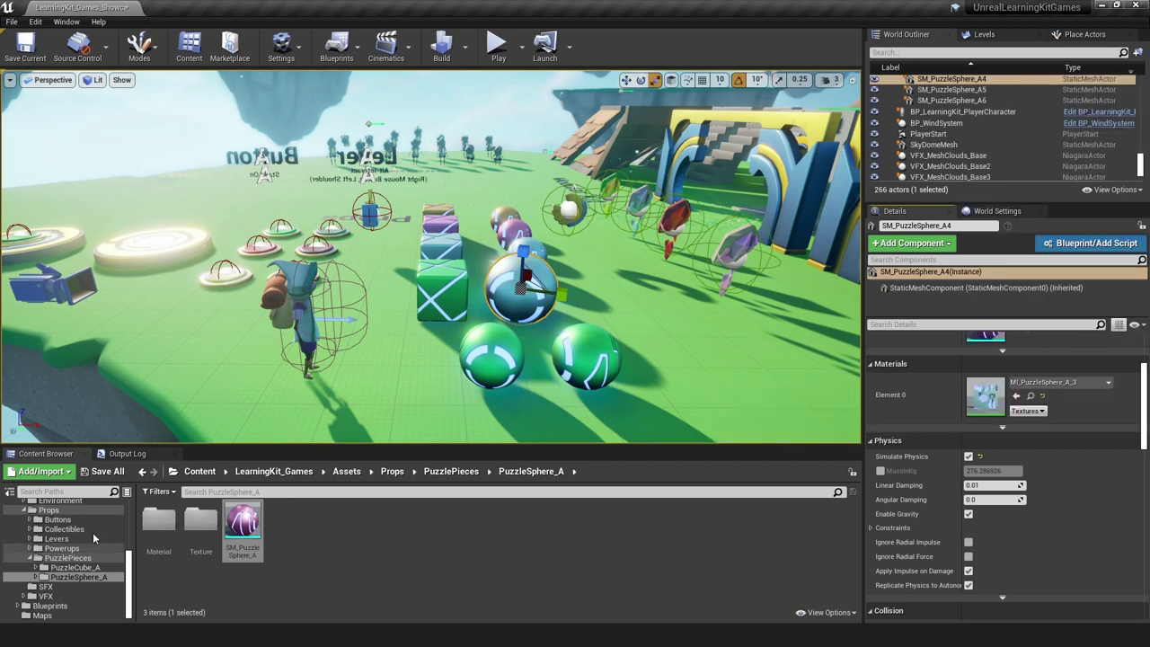
# - Apply a material instance from the Material folder, turning the sphere purple
pyautogui.doubleClick(159, 521)
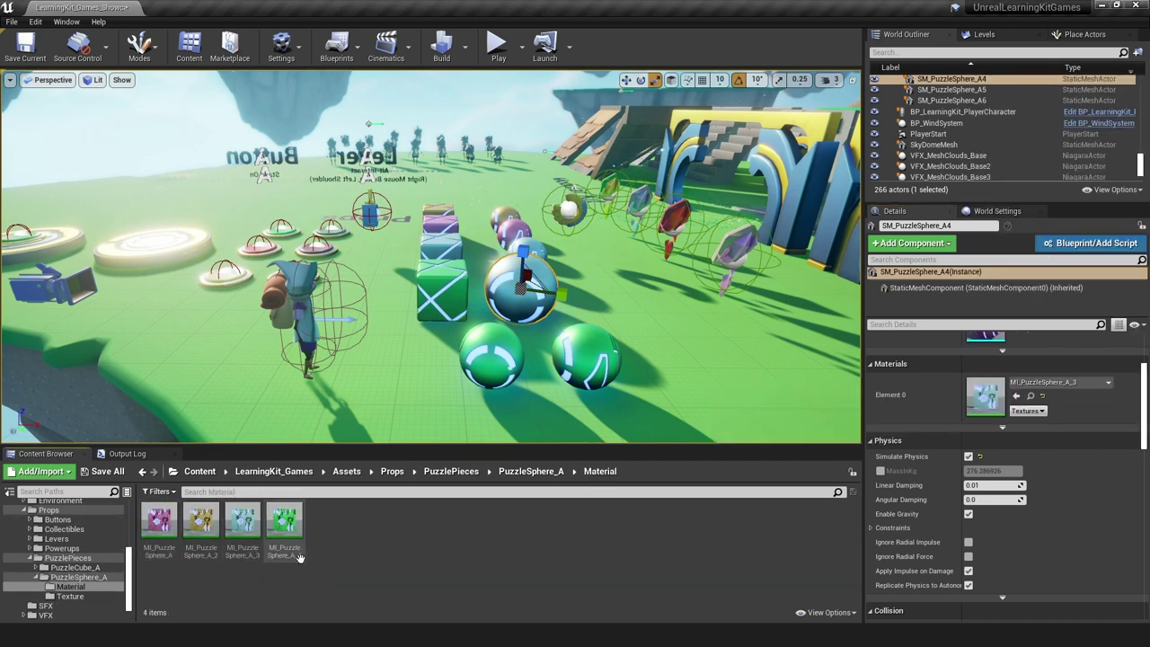
pyautogui.click(203, 530)
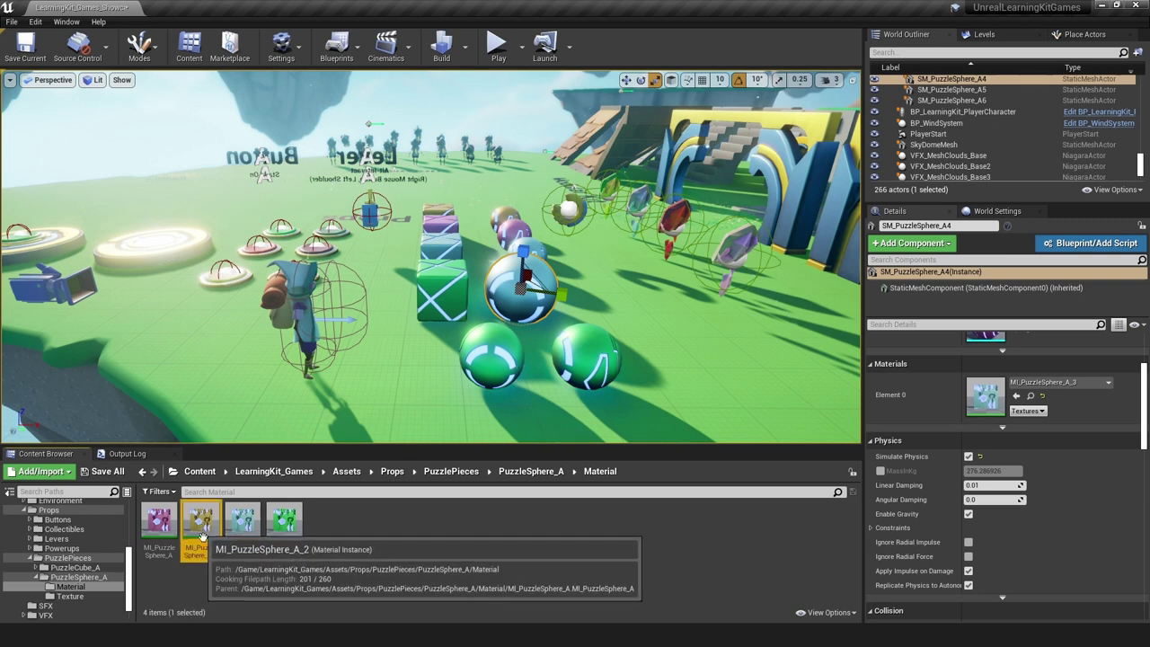
pyautogui.click(1017, 397)
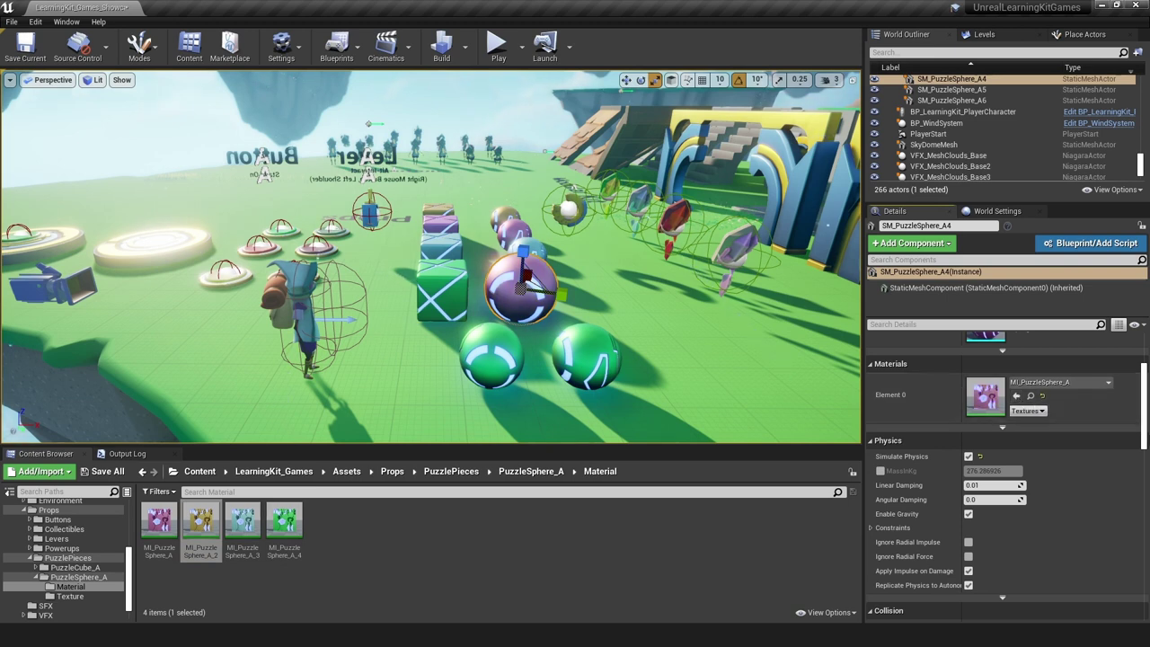
pyautogui.moveTo(1144, 414); pyautogui.dragTo(1149, 516)
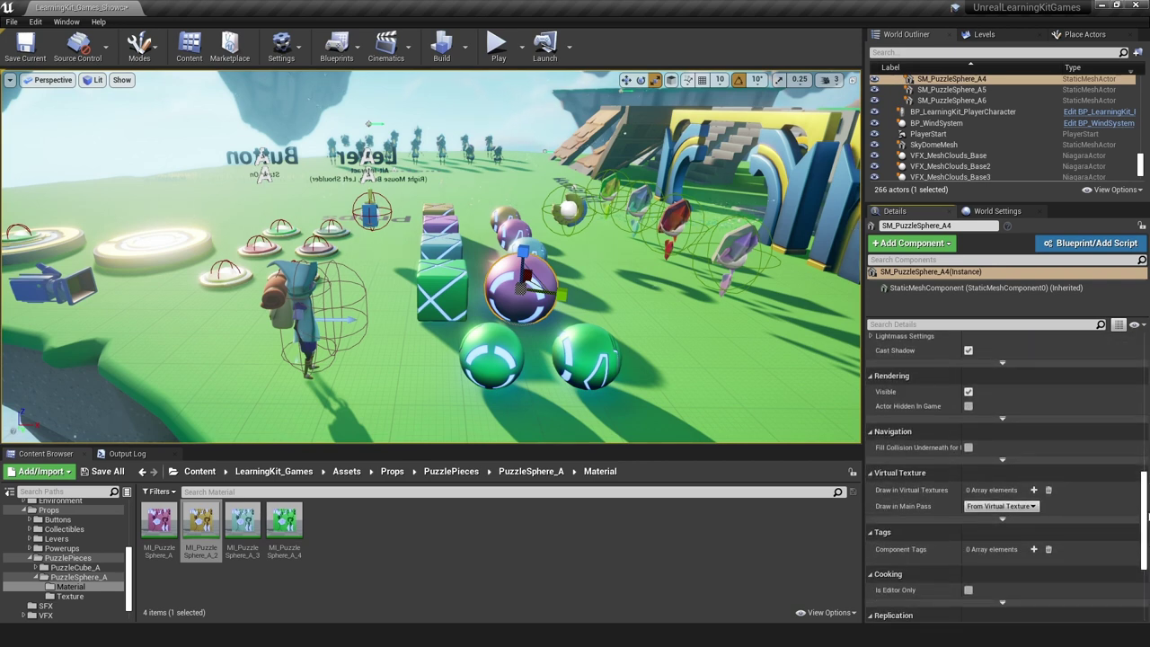
# - Fly to the Animation area, focus on a hooded backpack character and orbit around it
pyautogui.moveTo(77, 165); pyautogui.dragTo(77, 165, button='right')
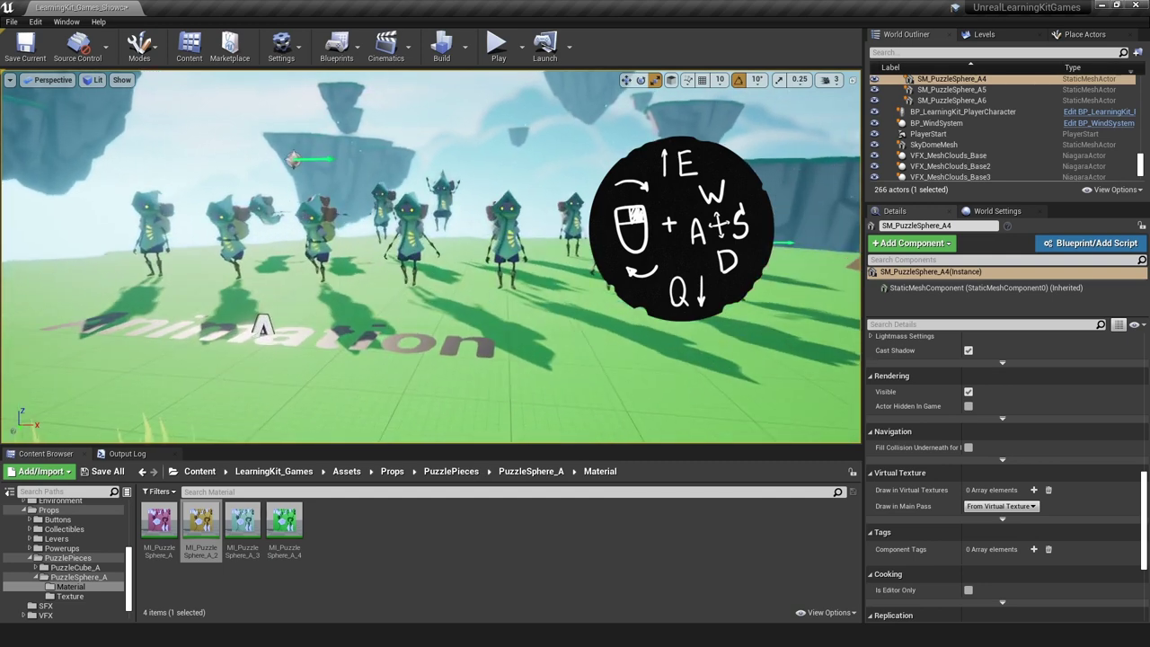
pyautogui.moveTo(77, 166); pyautogui.dragTo(78, 165, button='right')
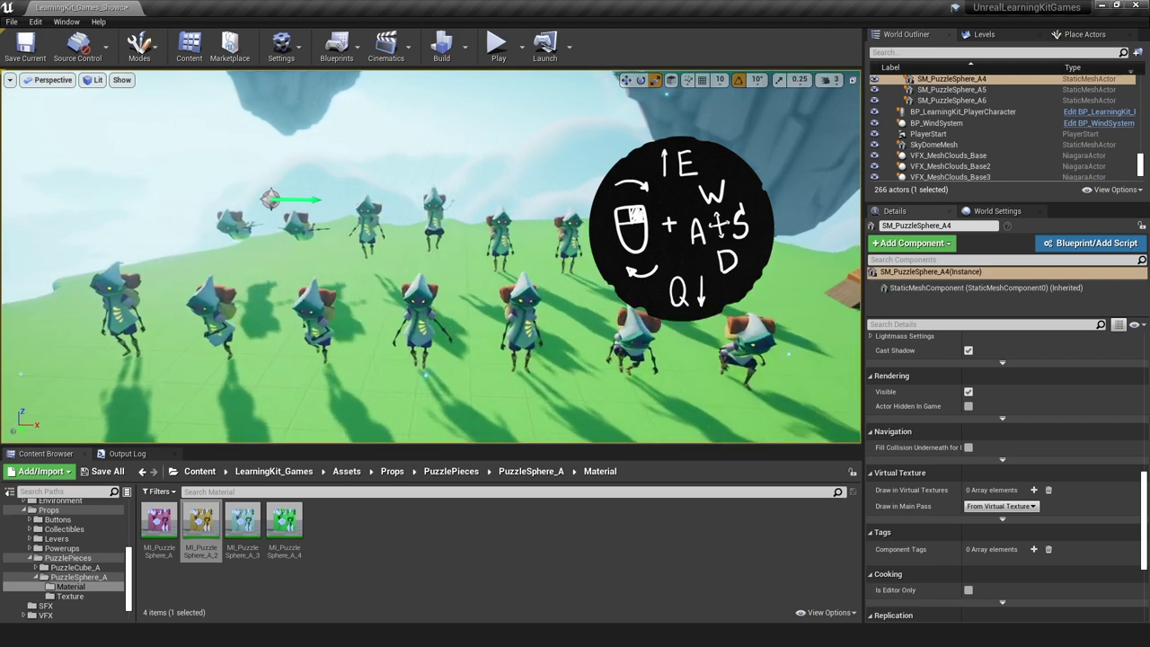
pyautogui.moveTo(78, 166); pyautogui.dragTo(78, 166, button='right')
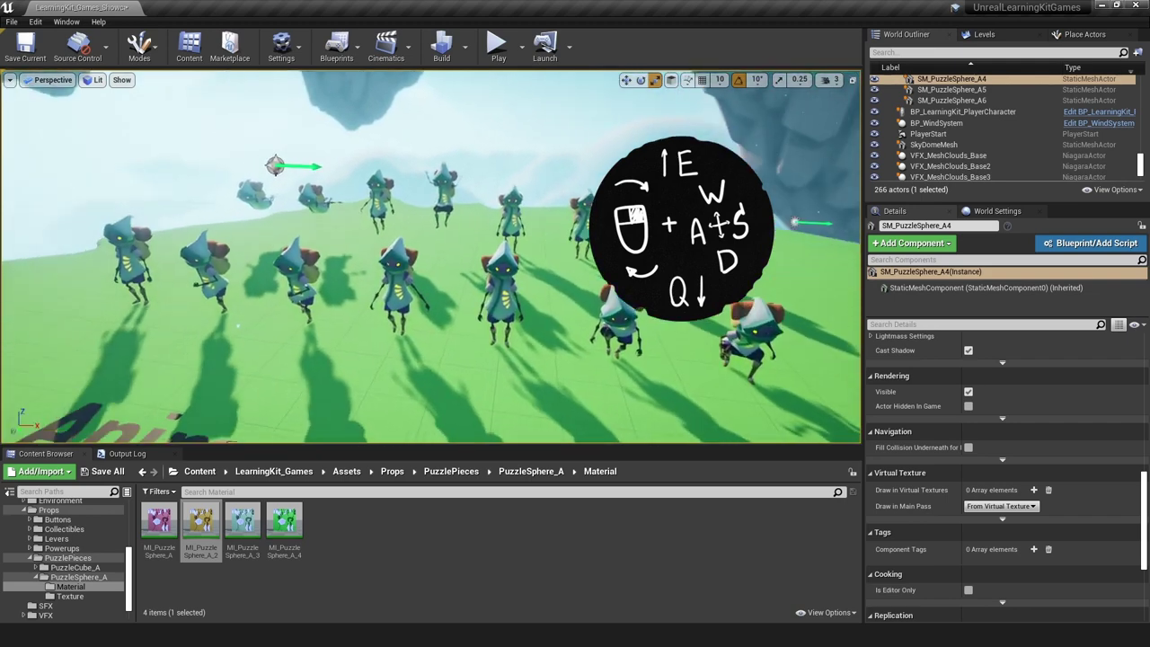
pyautogui.moveTo(583, 261); pyautogui.dragTo(582, 262, button='right')
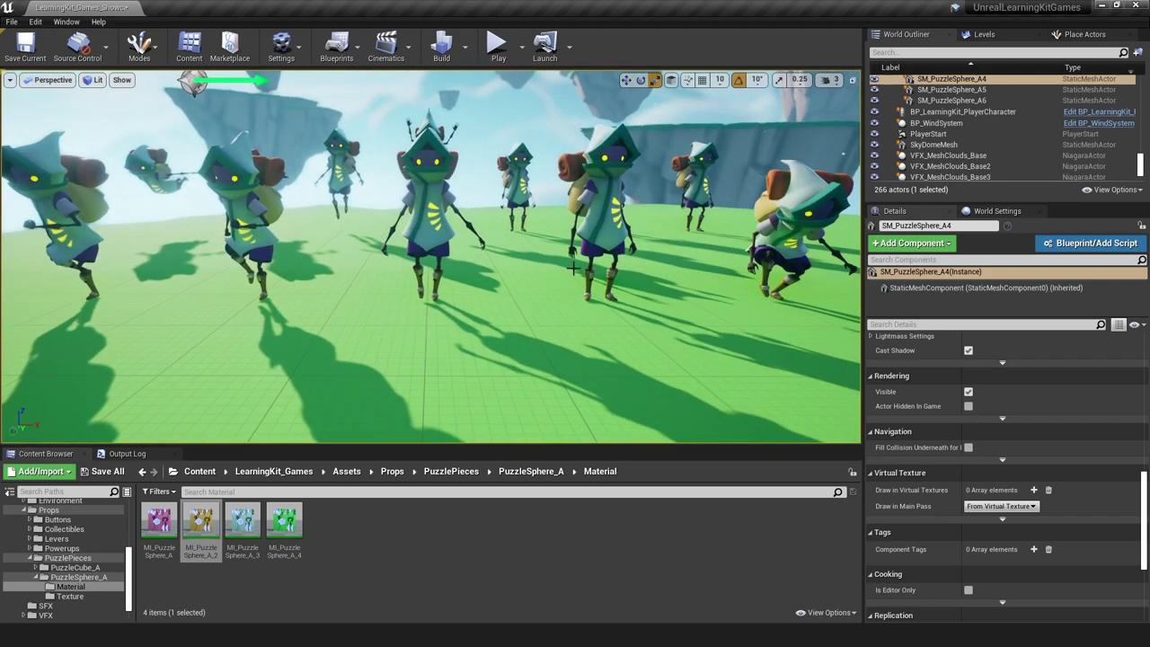
pyautogui.click(561, 257)
pyautogui.press('f')
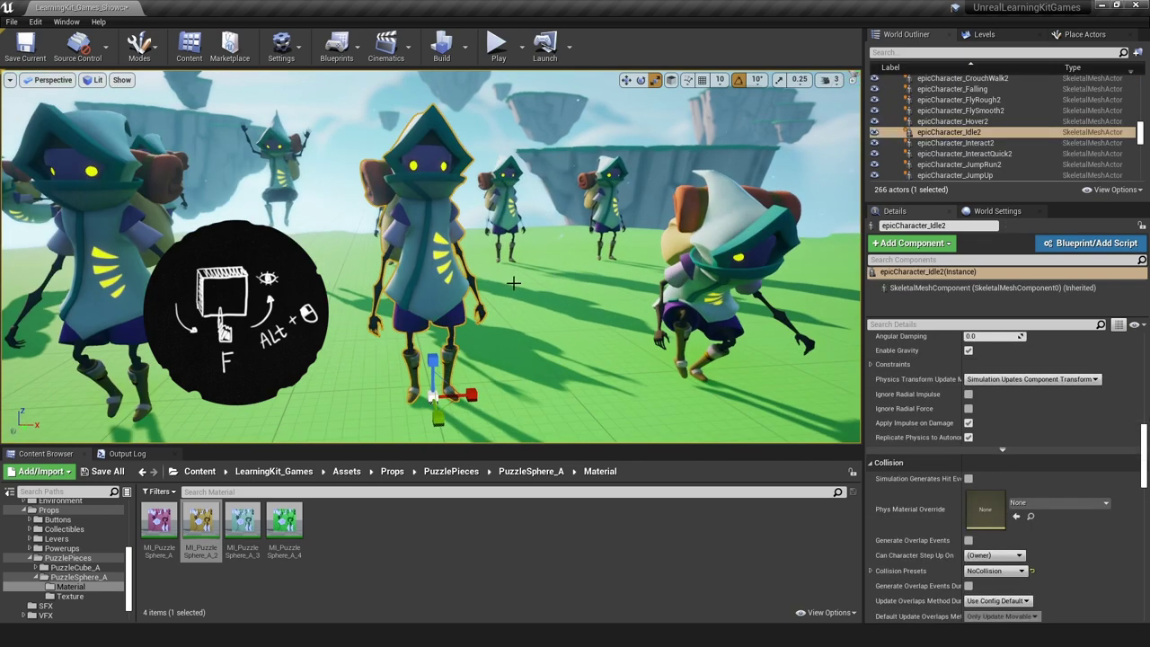
pyautogui.keyDown('alt'); pyautogui.moveTo(498, 294); pyautogui.dragTo(458, 302); pyautogui.keyUp('alt')
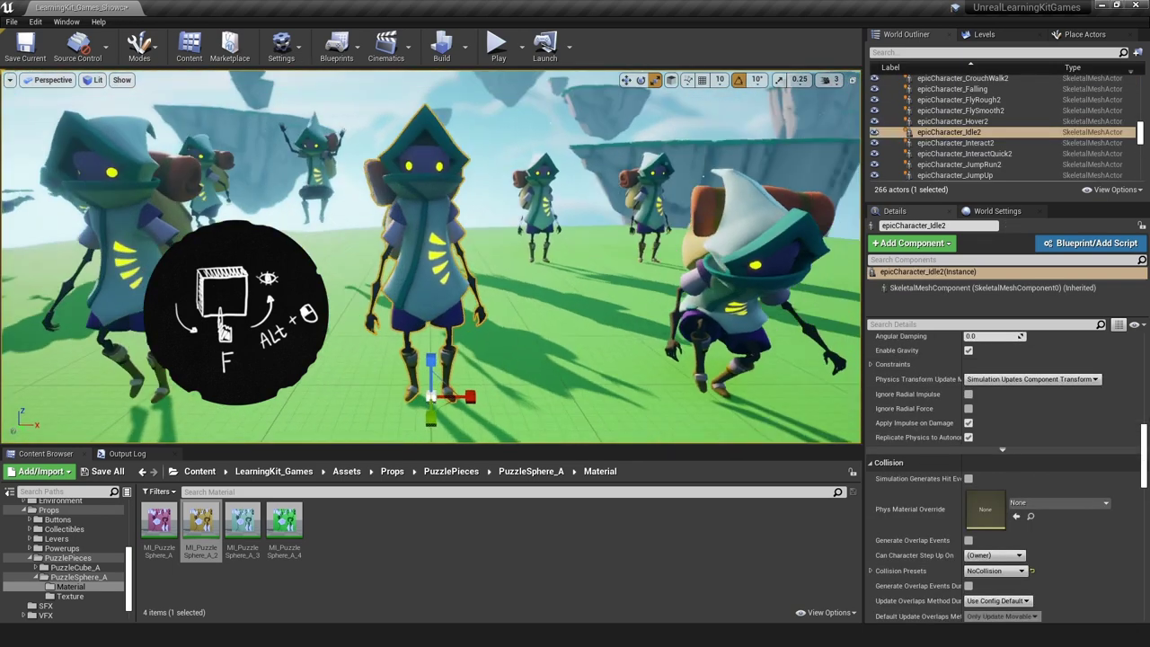
# - Focus on epicCharacter_Walk2 and orbit to a frontal view of it
pyautogui.doubleClick(951, 132)
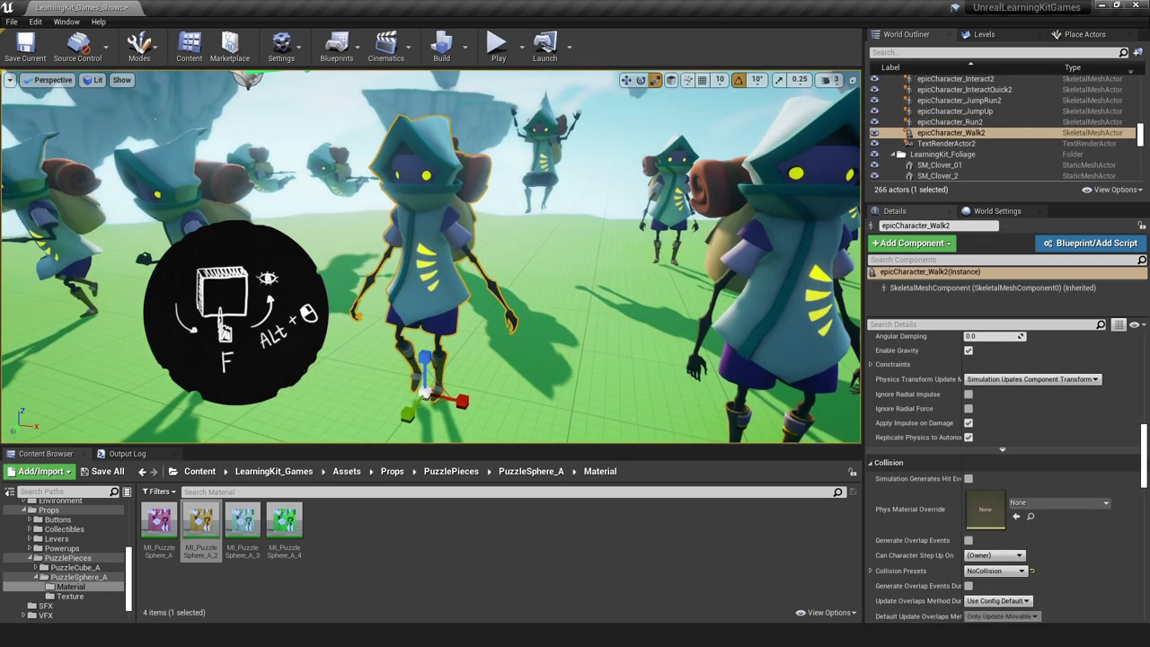
pyautogui.keyDown('alt'); pyautogui.moveTo(432, 269); pyautogui.dragTo(396, 270); pyautogui.keyUp('alt')
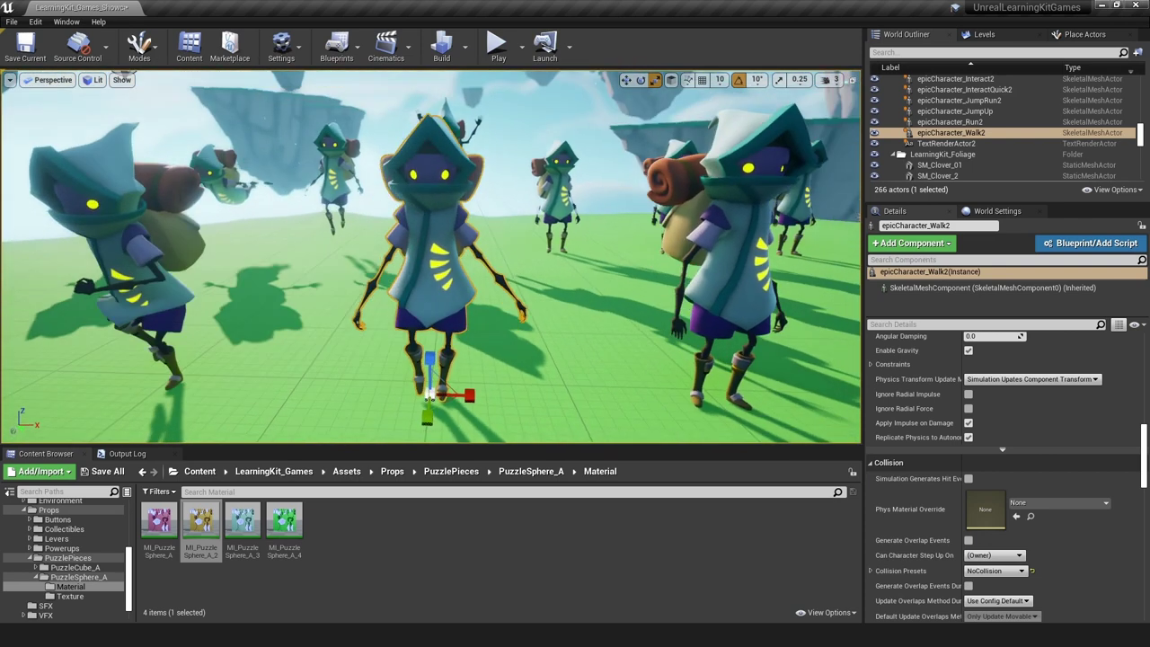
pyautogui.scroll(10, 998, 477)
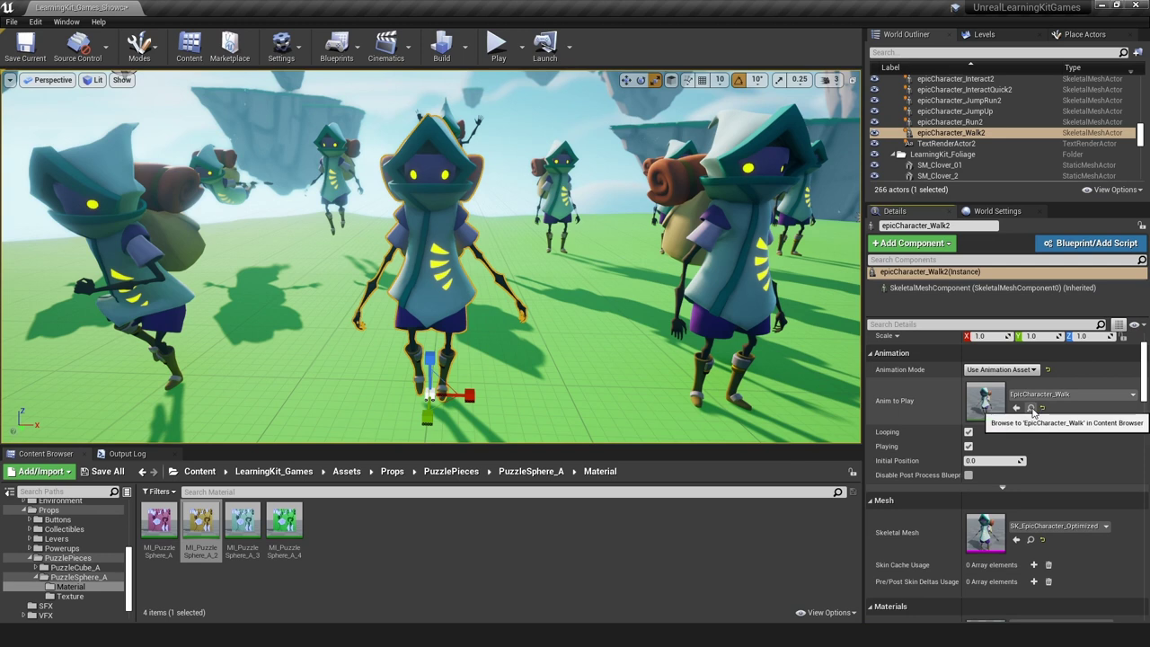
# - Place characters playing EpicCharacter_JumpUp_Start, EpicCharacter_Run and EpicCharacter_Walk from the Animations folder
pyautogui.click(1030, 407)
pyautogui.moveTo(557, 445); pyautogui.dragTo(557, 395)
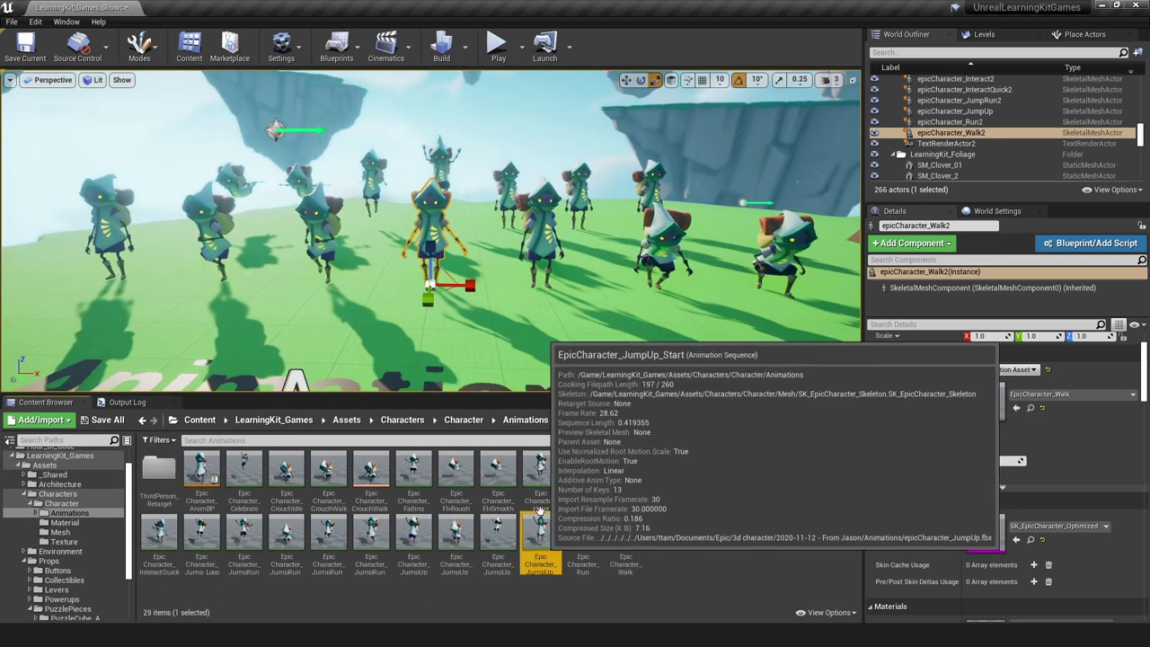
pyautogui.moveTo(540, 544); pyautogui.dragTo(510, 341)
pyautogui.moveTo(583, 539); pyautogui.dragTo(611, 342)
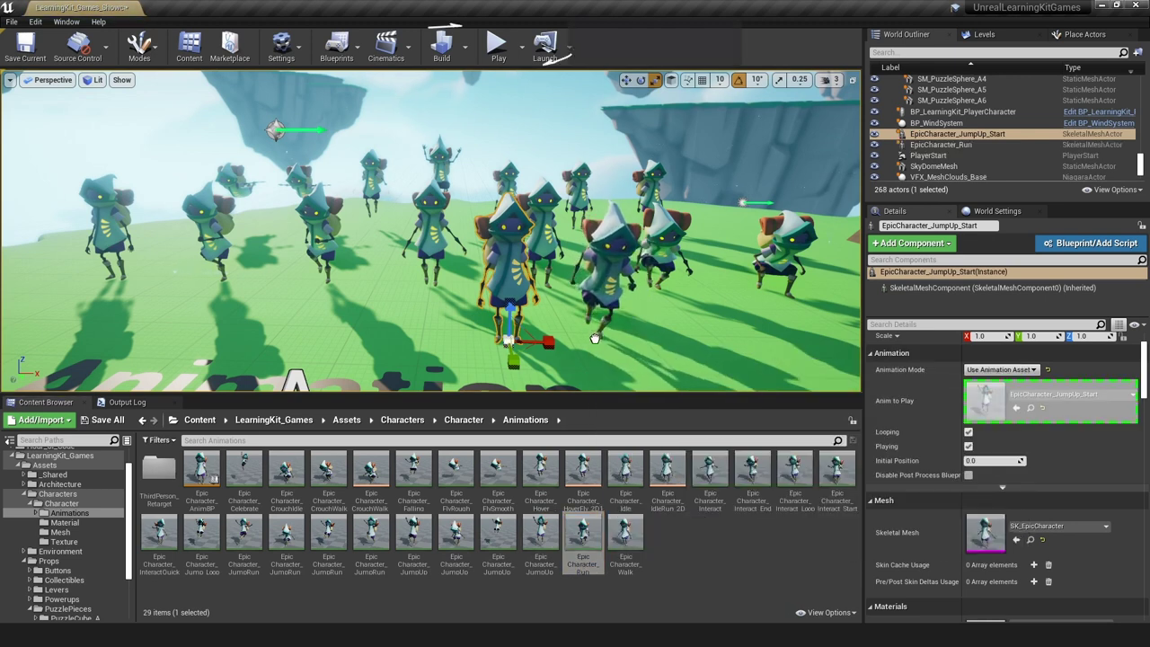
pyautogui.moveTo(626, 539); pyautogui.dragTo(375, 326)
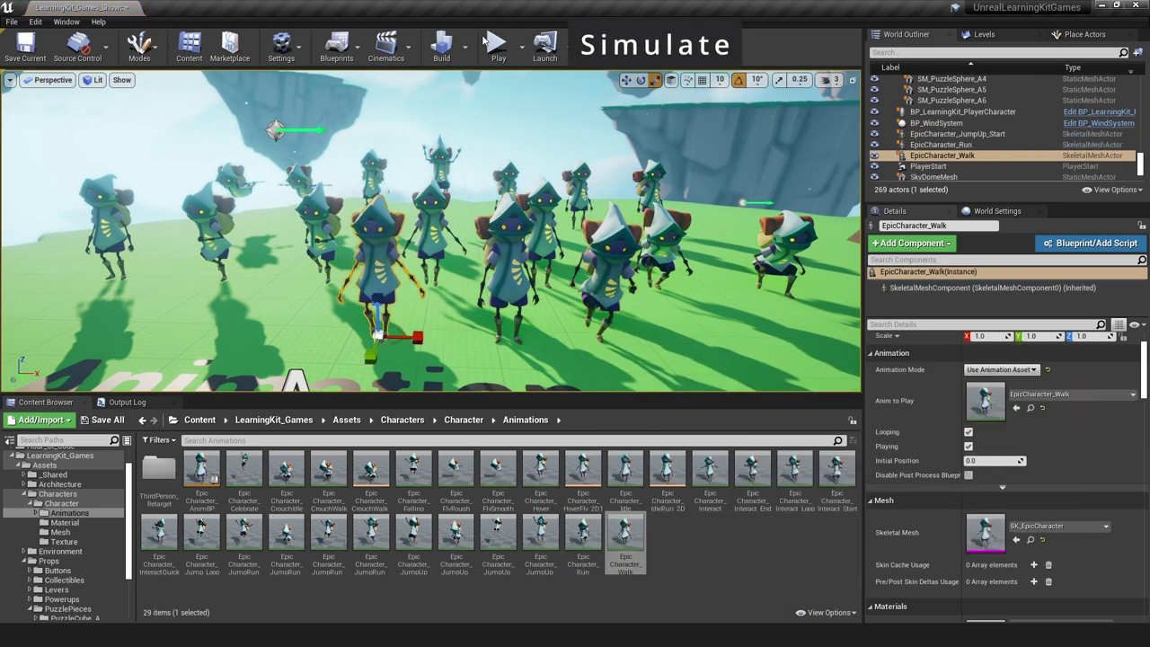
# - Simulate the level, then stop the simulation
pyautogui.click(520, 47)
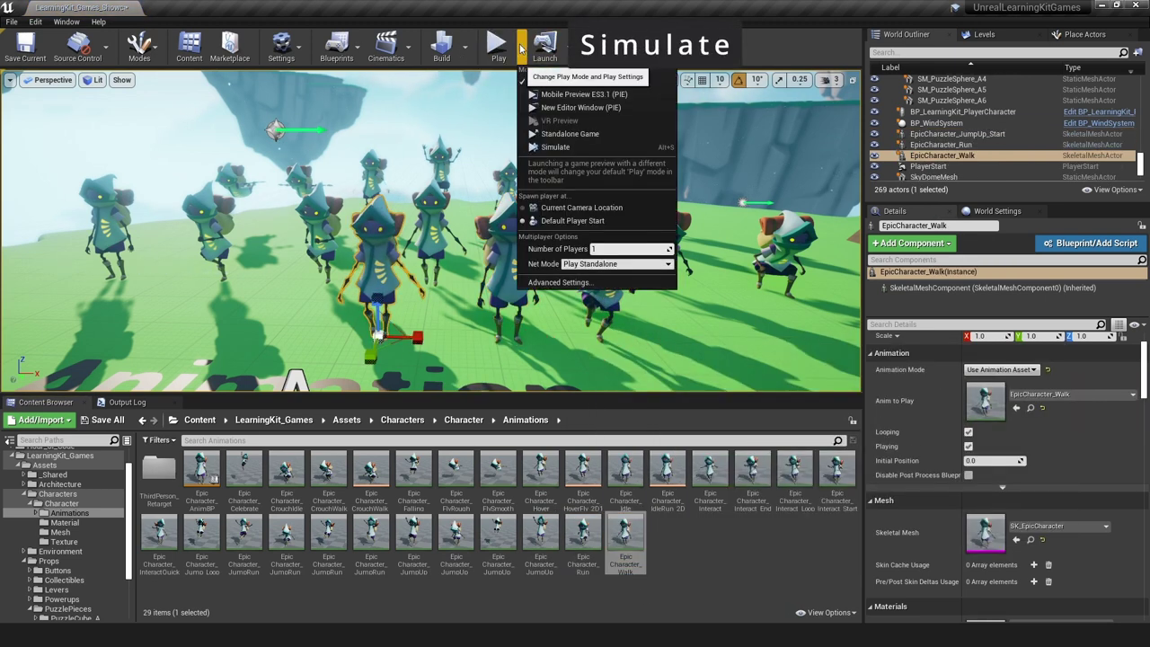
pyautogui.click(556, 148)
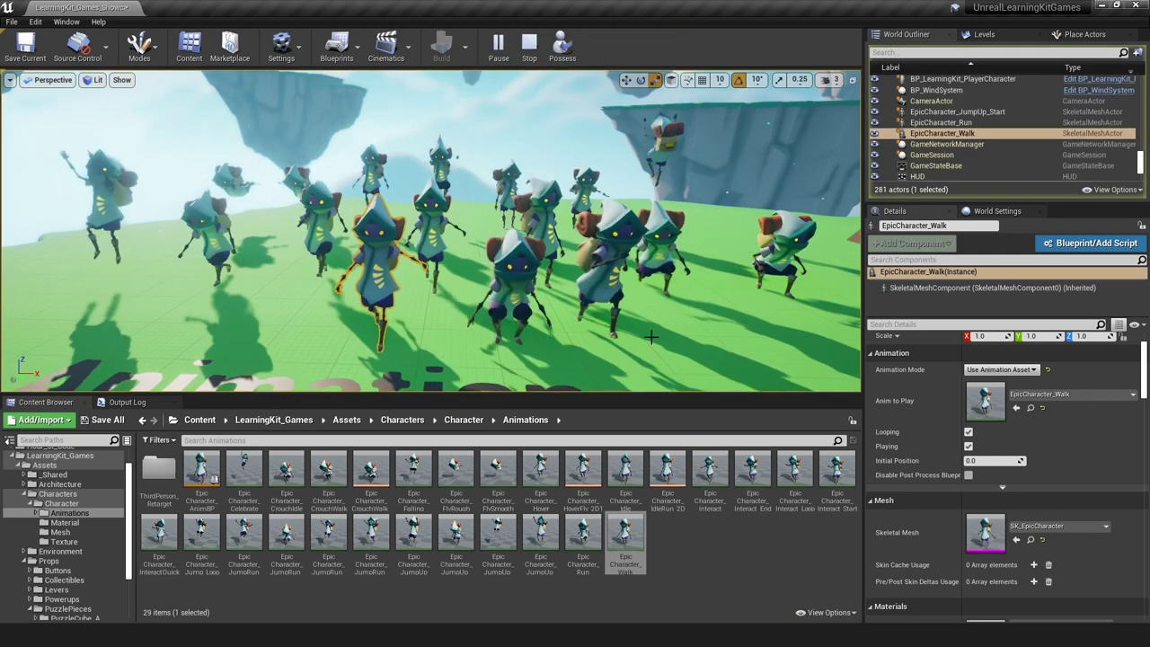
pyautogui.click(529, 47)
# - Play the level in a standalone window and run the character around with A and W
pyautogui.click(526, 47)
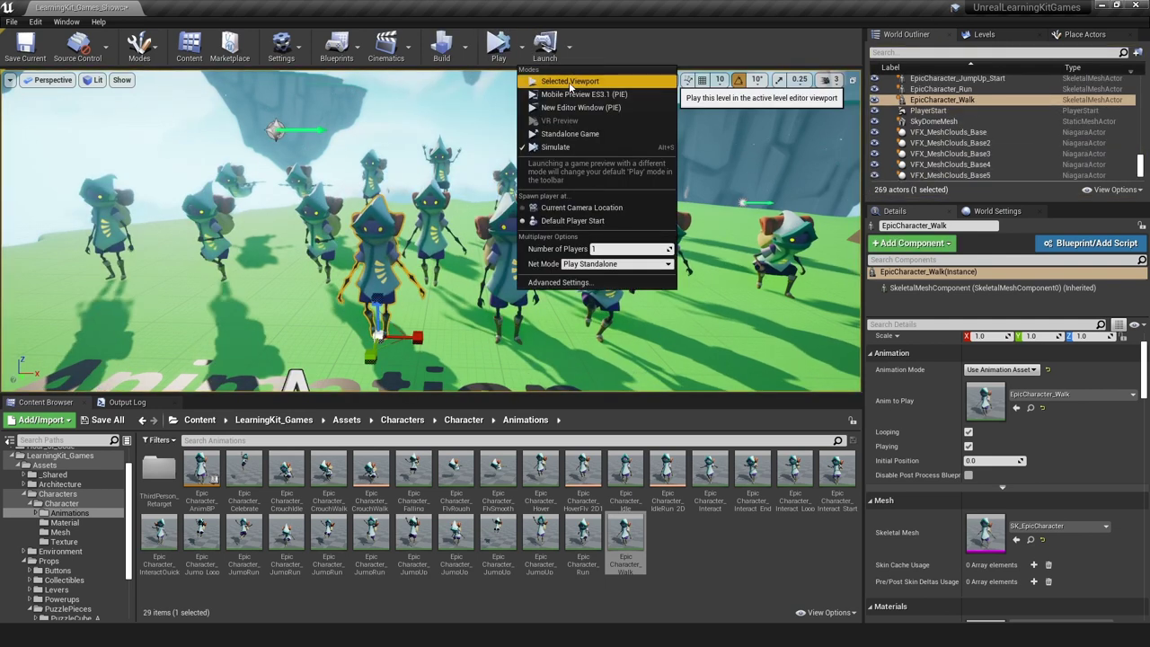
pyautogui.click(573, 108)
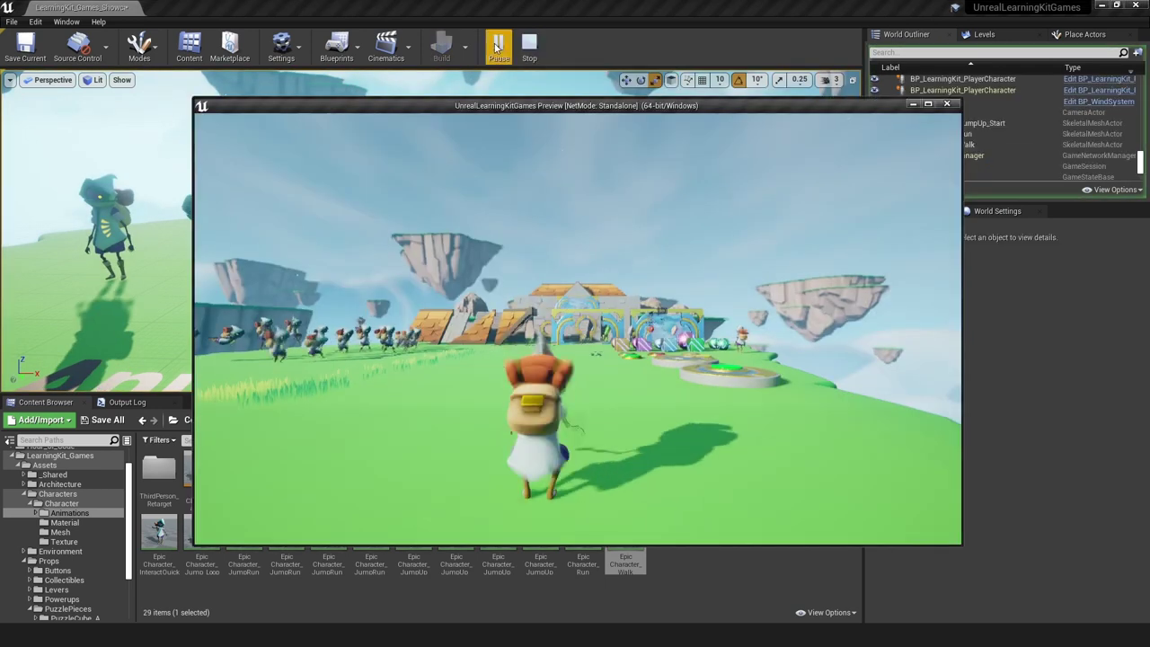
pyautogui.click(609, 329)
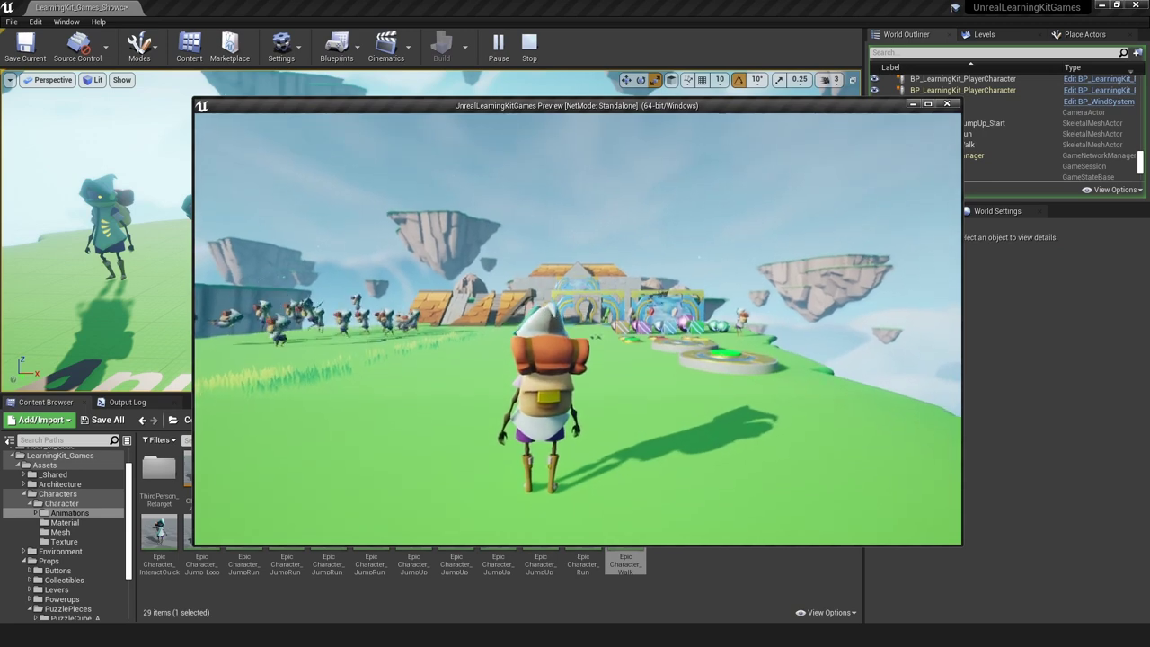
pyautogui.press('a')
pyautogui.press('w')
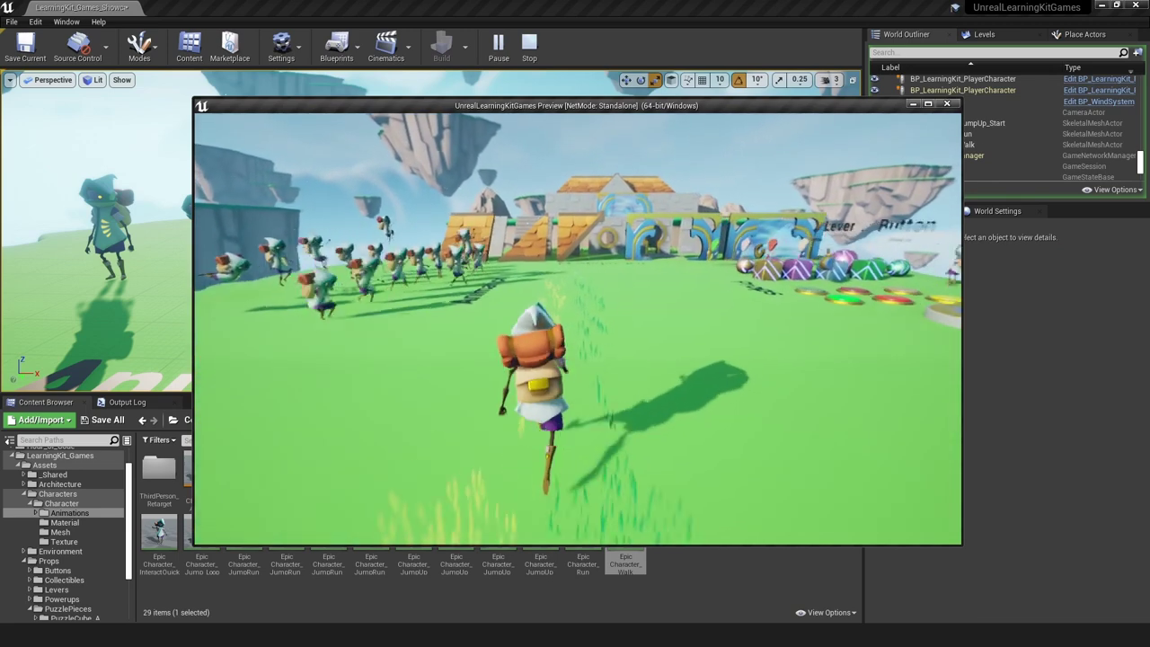
pyautogui.press('a')
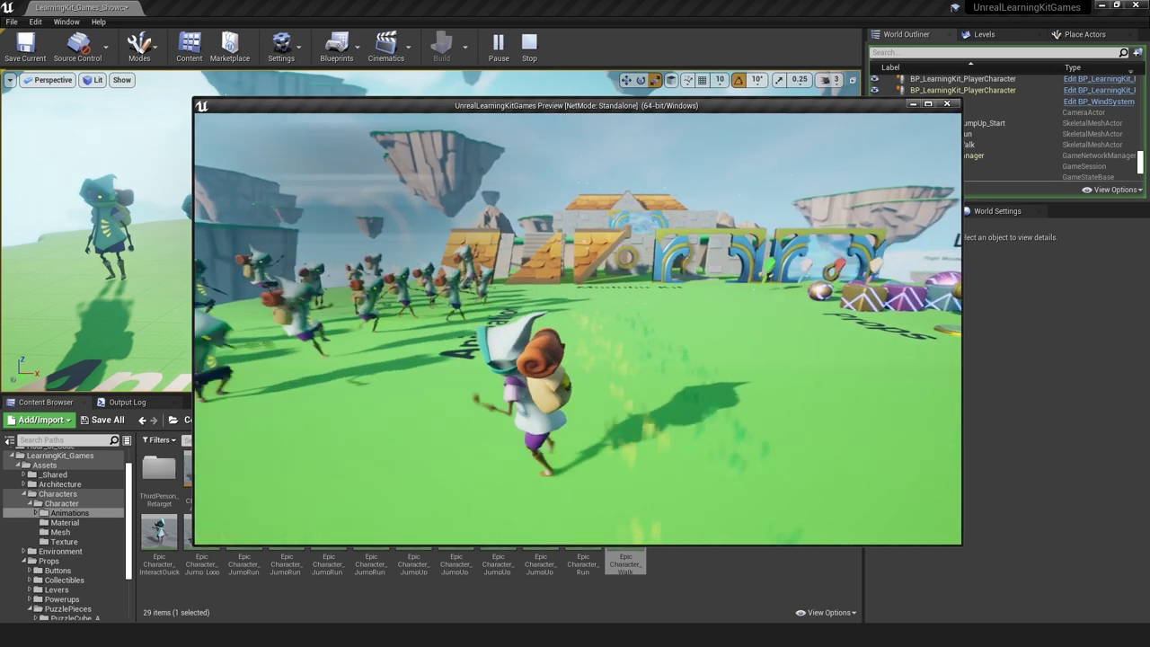
# - Release the game window, move it lower, close the preview and reopen the Play options
pyautogui.hotkey('shift', 'F1')
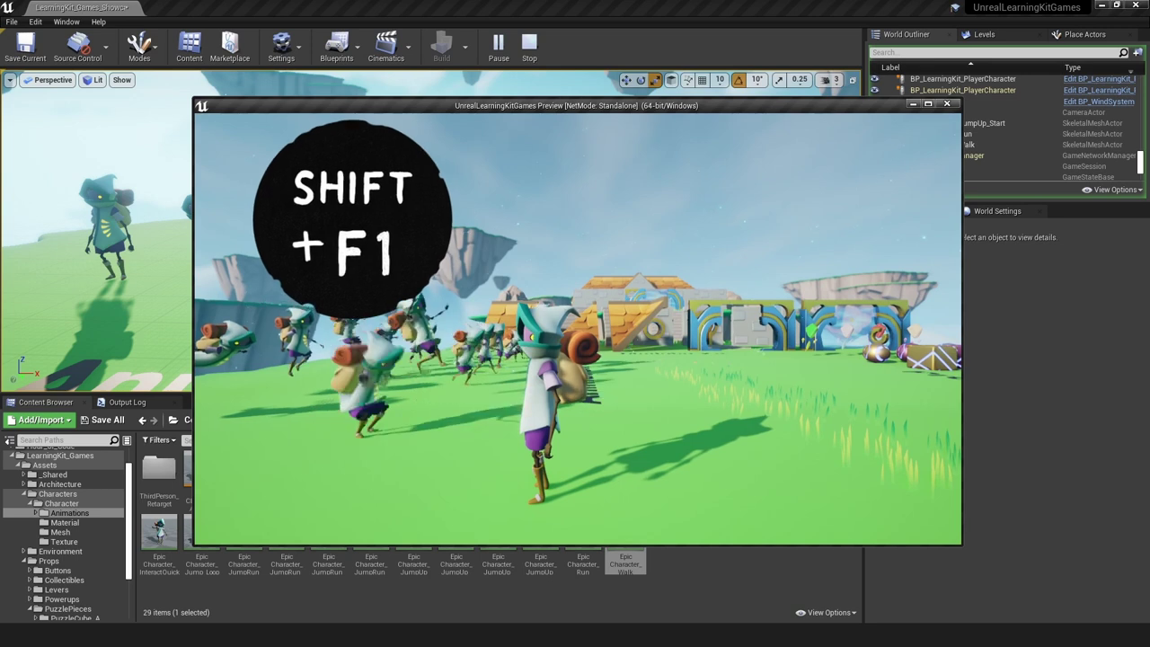
pyautogui.moveTo(404, 113)
pyautogui.mouseDown()
pyautogui.moveTo(395, 151)
pyautogui.moveTo(453, 145)
pyautogui.mouseUp()
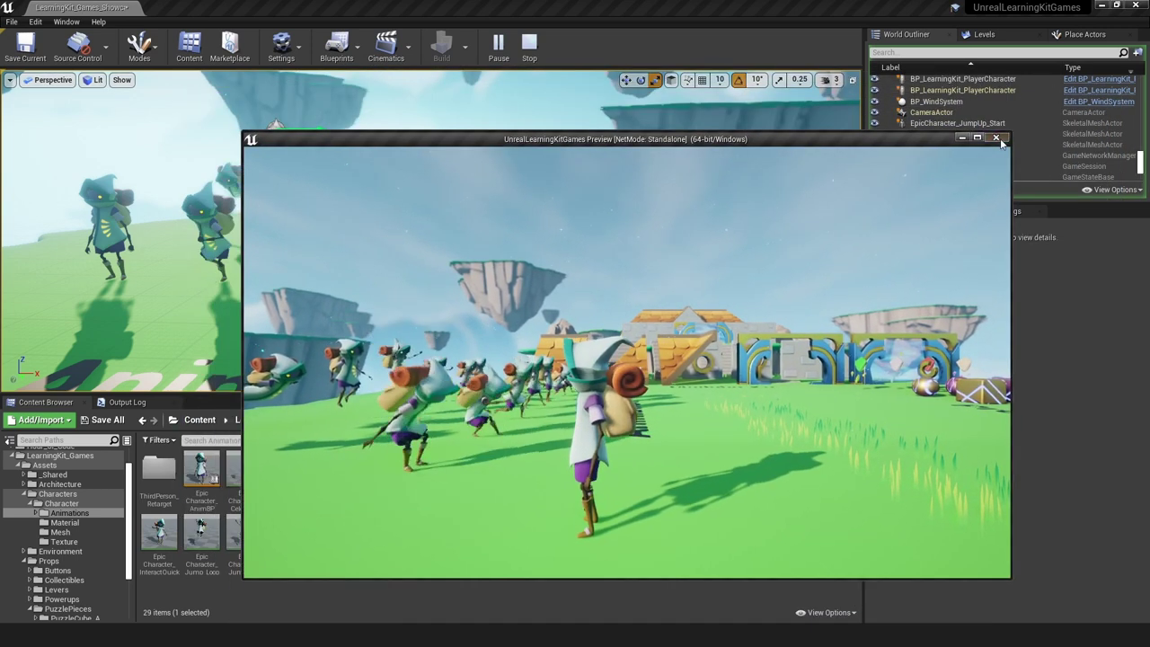
pyautogui.press('Escape')
pyautogui.click(521, 52)
# - Set Net Mode to Play As Client and start playing the level
pyautogui.click(627, 263)
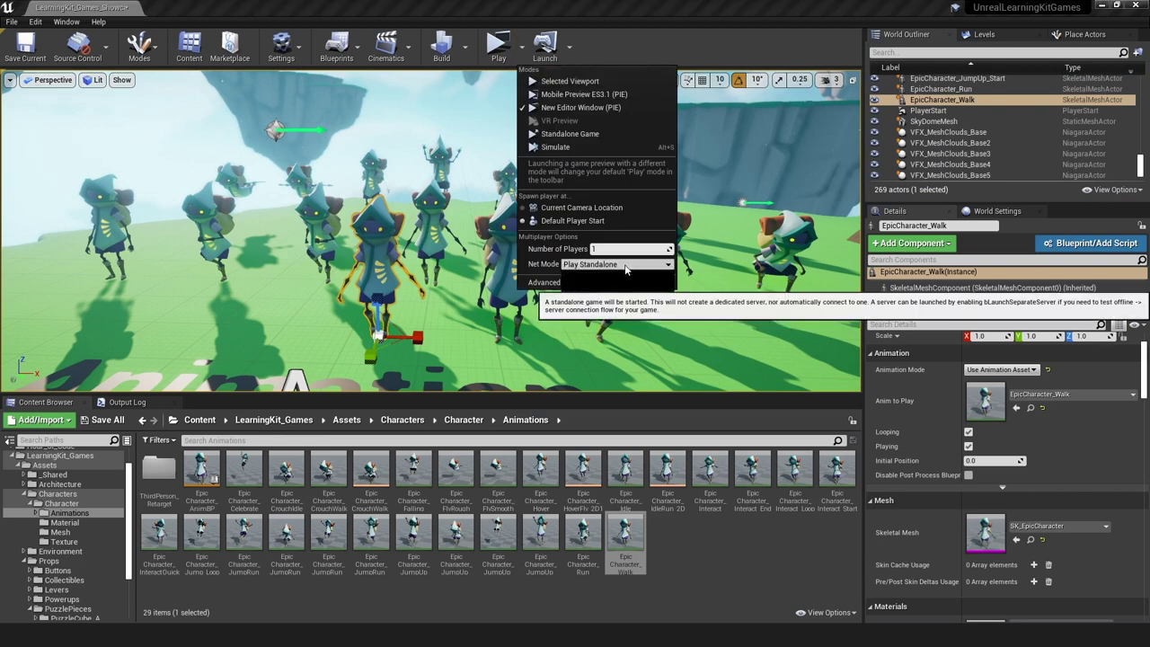
pyautogui.click(597, 290)
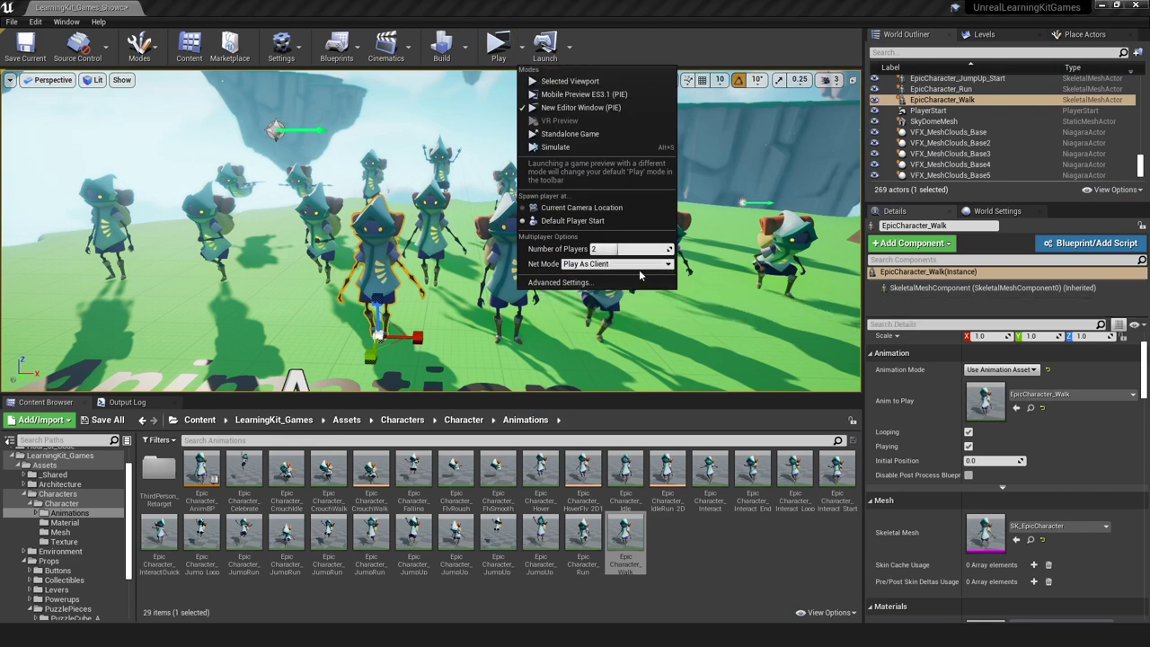
pyautogui.click(499, 48)
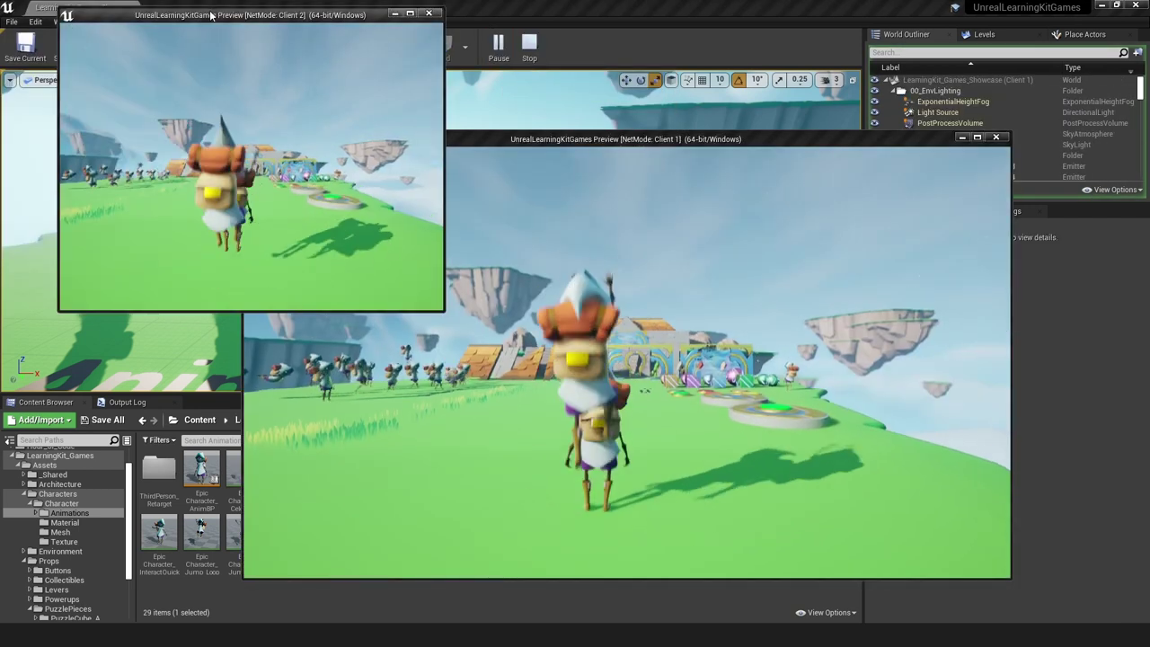
# - Move the second client window aside and run the first client's character with W, A, S
pyautogui.moveTo(210, 21); pyautogui.dragTo(256, 189)
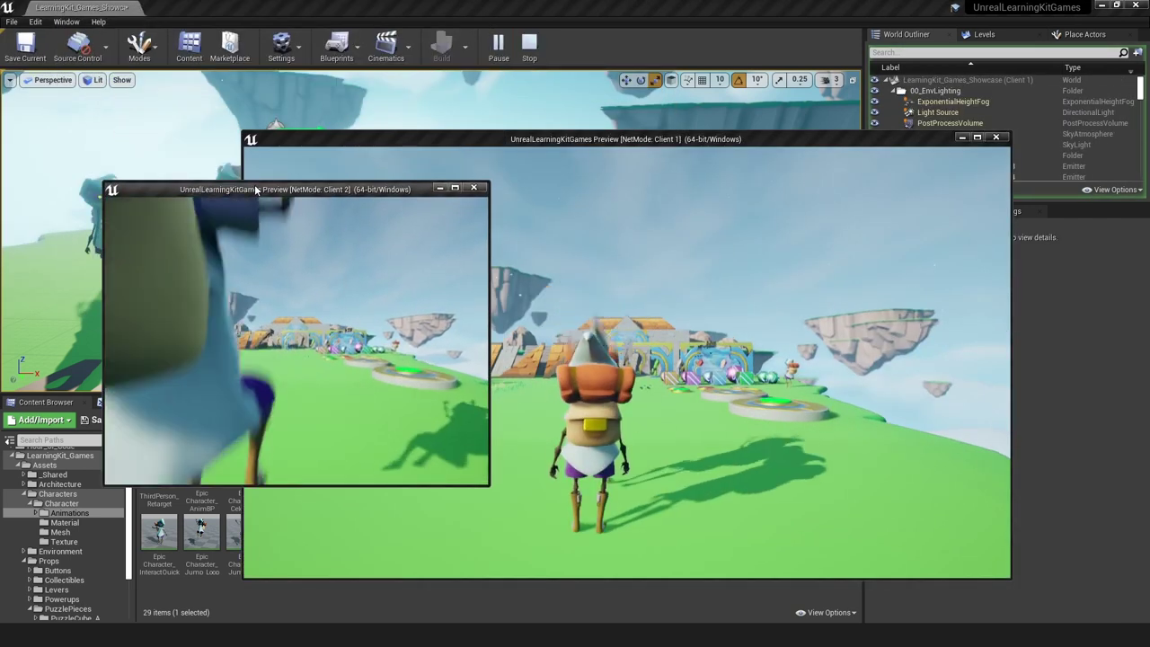
pyautogui.click(671, 405)
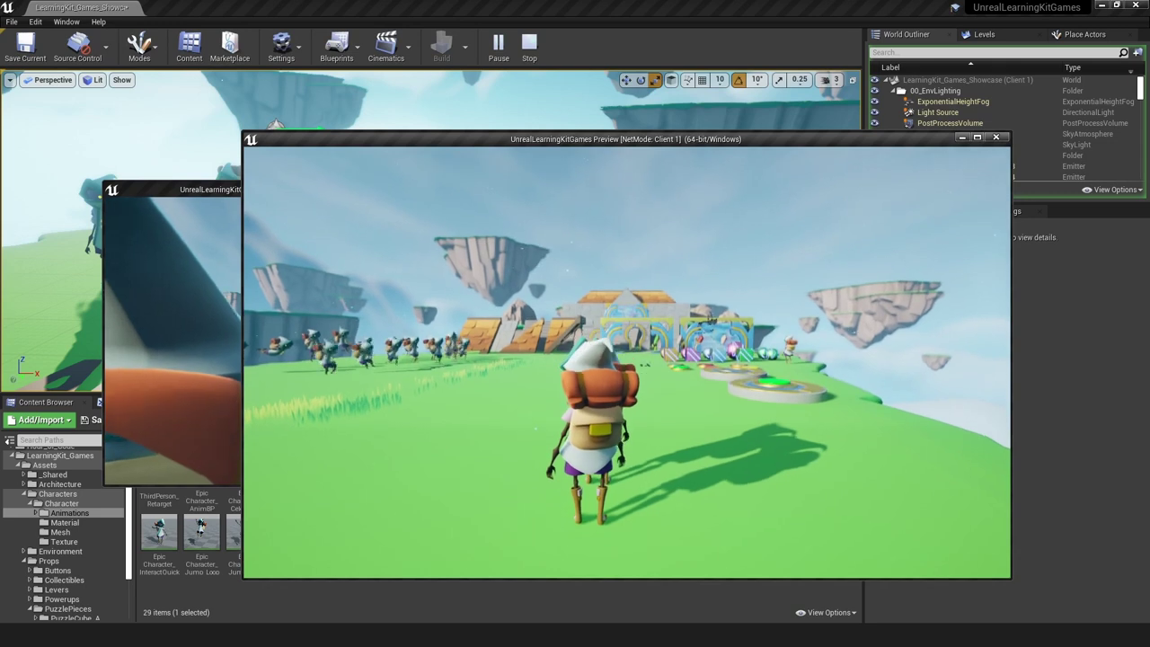
pyautogui.press('w')
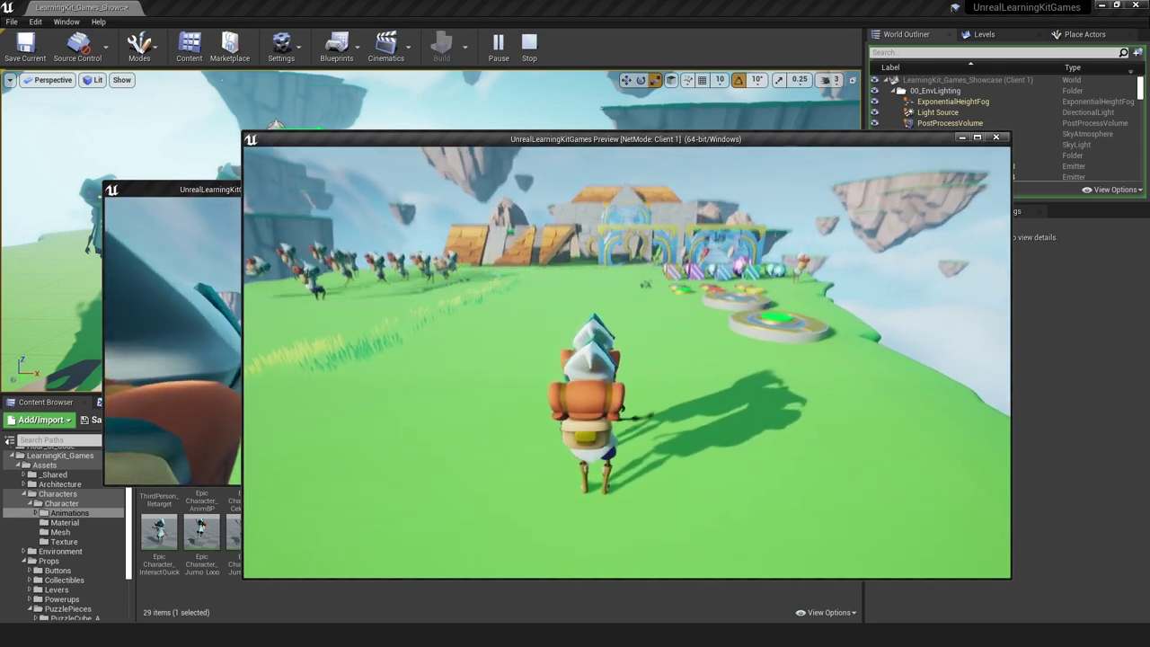
pyautogui.press('a')
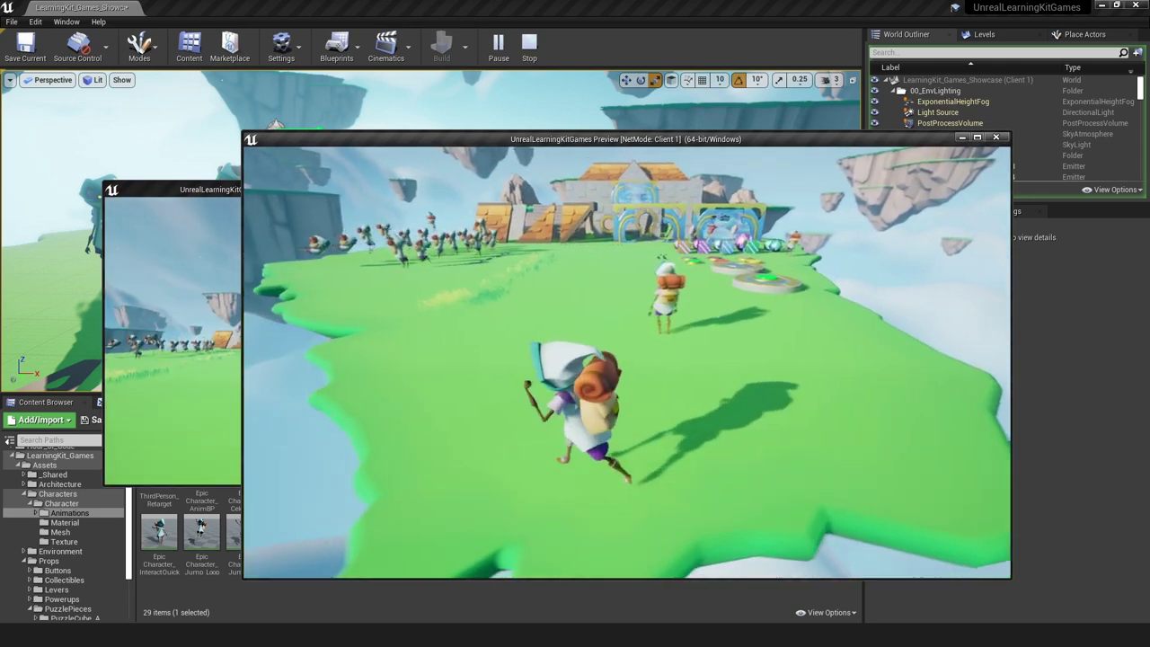
pyautogui.press('s')
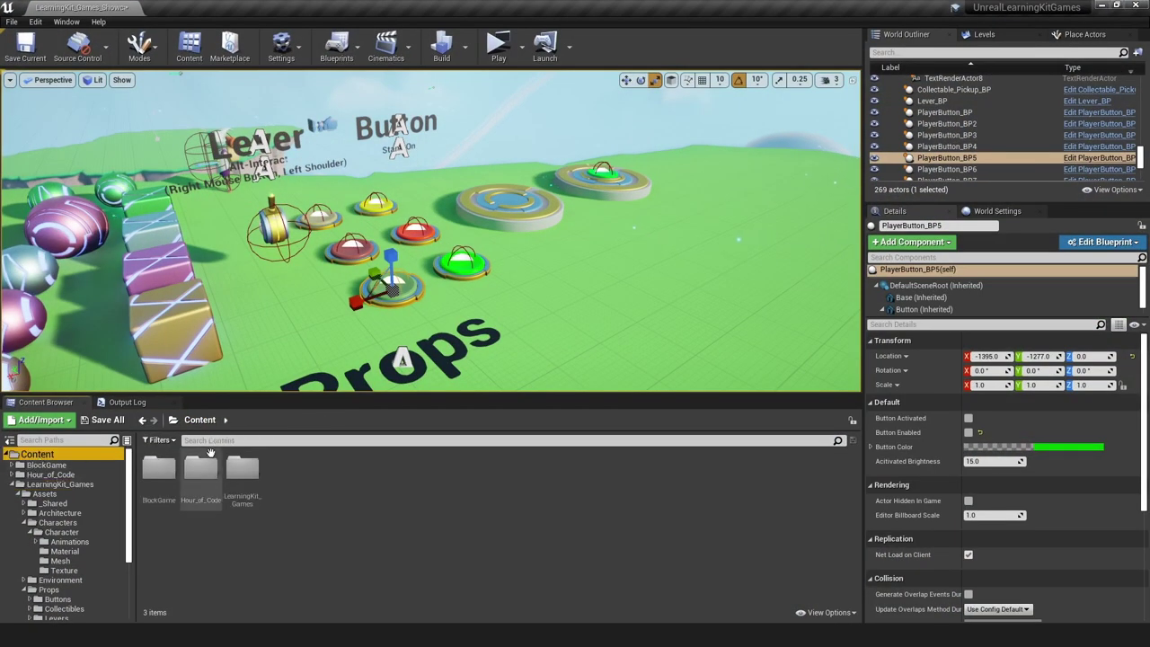
# - Search the Content Browser for 'player', check the lever assets and select PlayerButton_BP4
pyautogui.click(245, 440)
pyautogui.write('p')
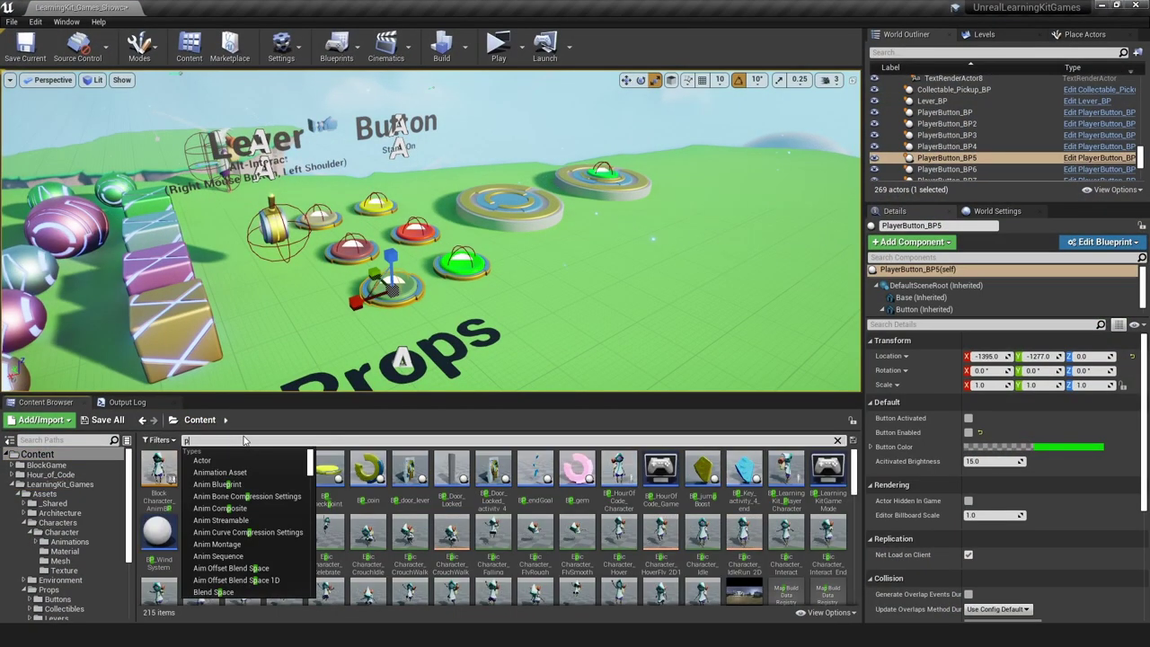
pyautogui.write('layer')
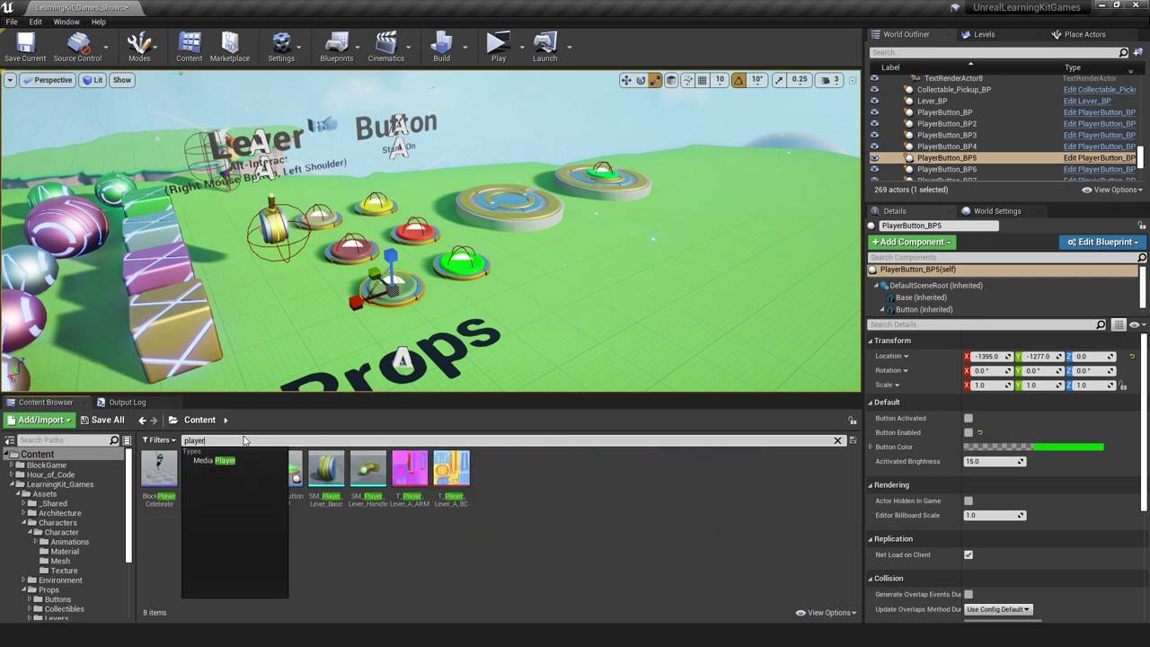
pyautogui.click(517, 520)
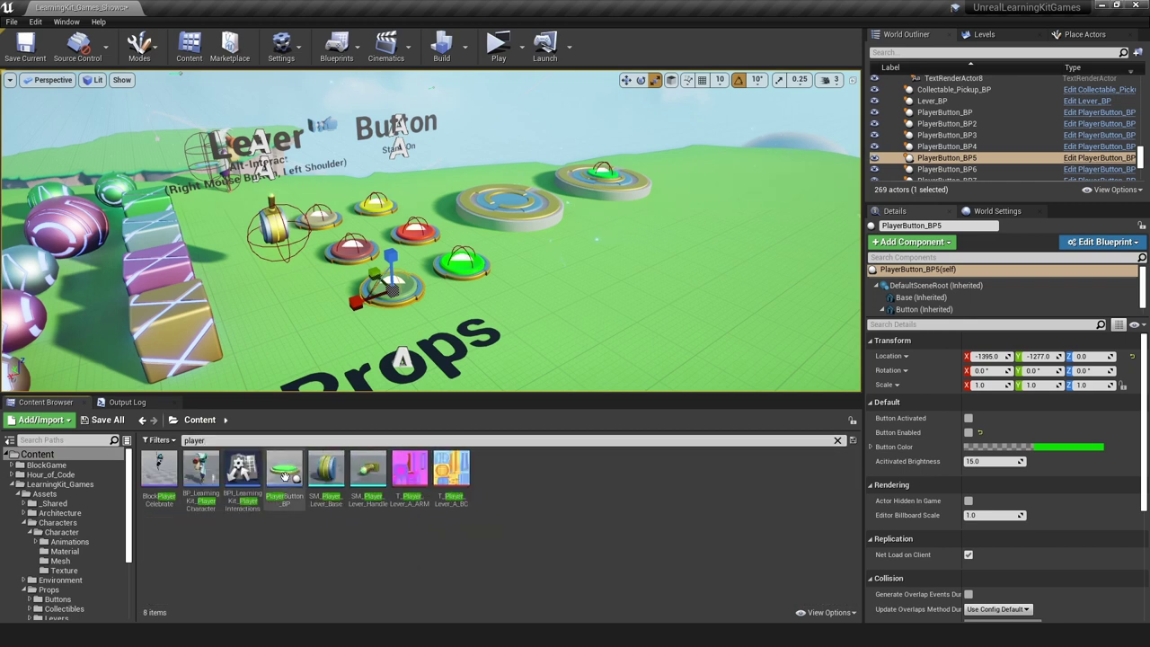
pyautogui.click(327, 474)
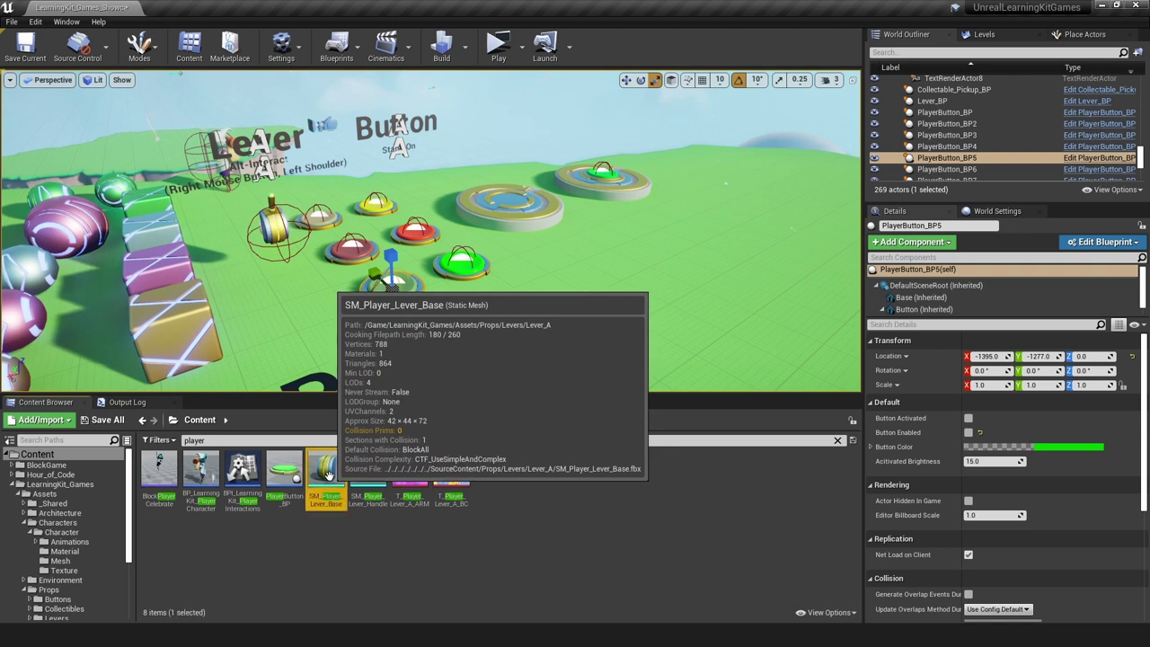
pyautogui.click(367, 469)
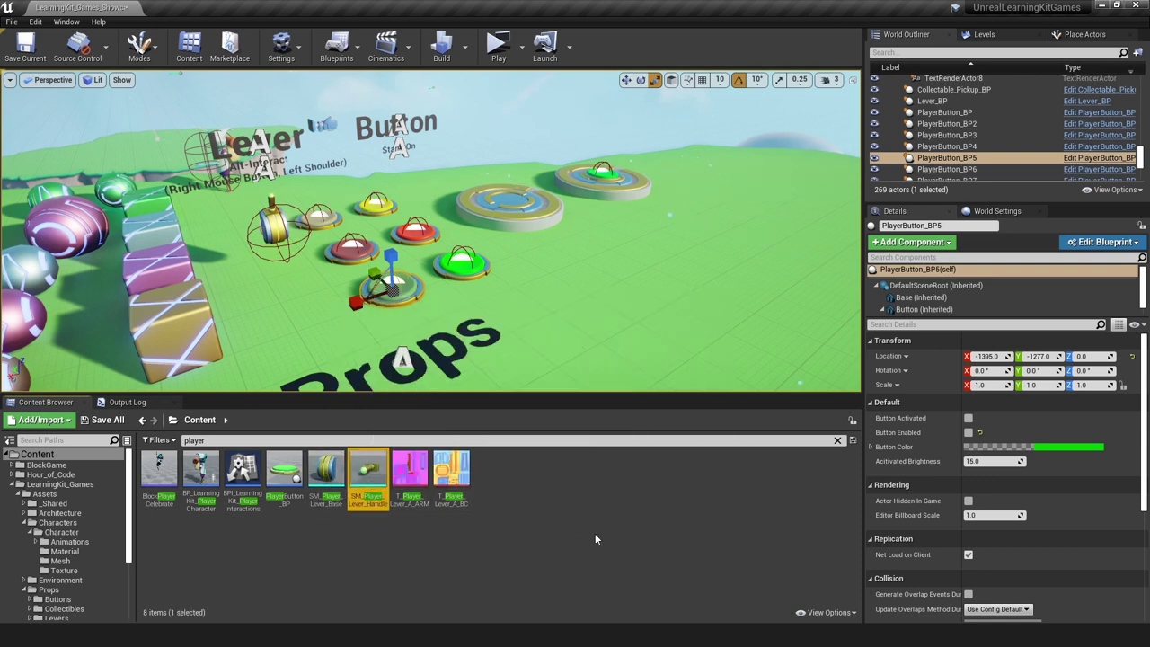
pyautogui.click(947, 147)
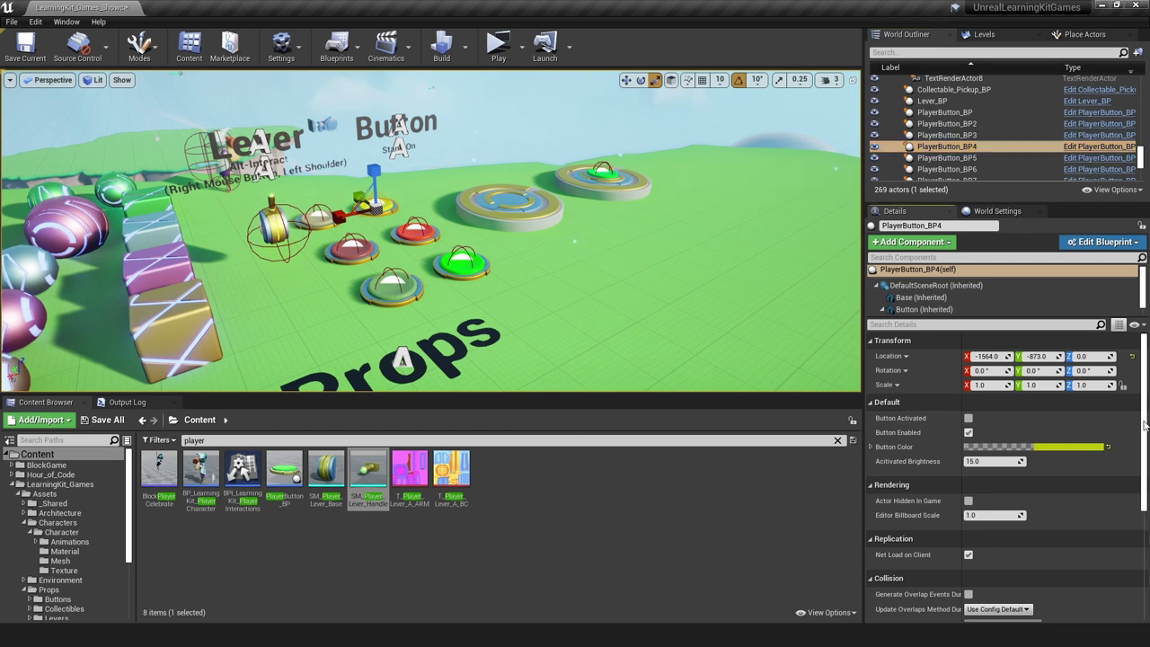
pyautogui.moveTo(1144, 427); pyautogui.dragTo(1142, 372)
# - Change PlayerButton_BP3's Button Color from green to magenta and confirm
pyautogui.click(461, 262)
pyautogui.click(1078, 448)
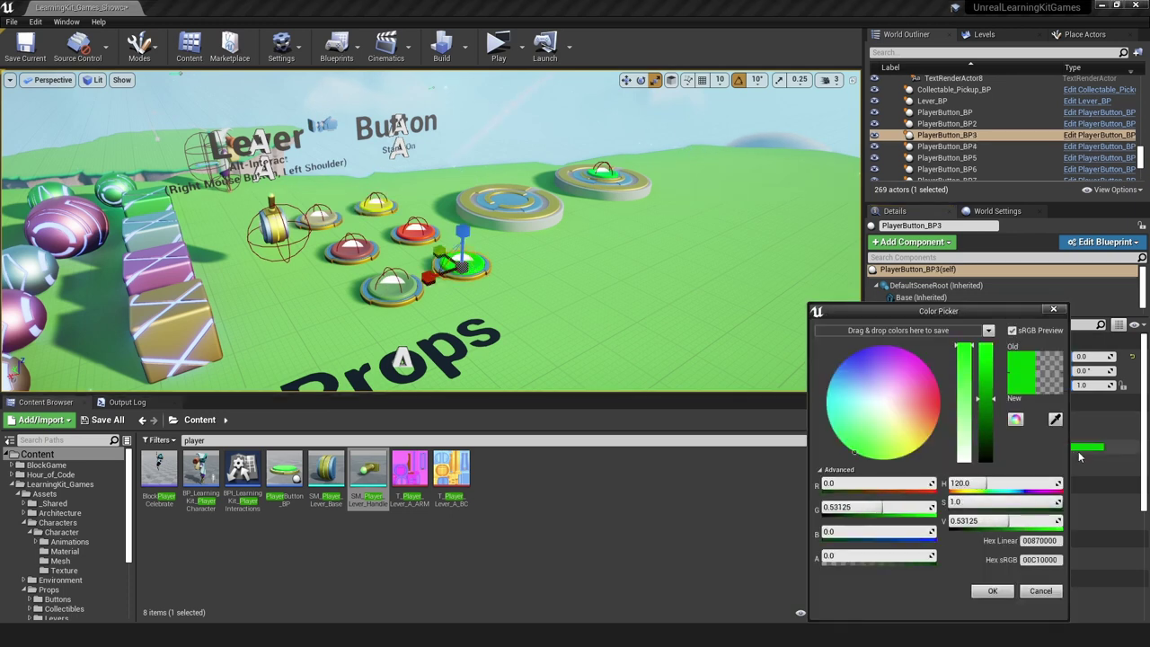
pyautogui.moveTo(898, 395); pyautogui.dragTo(980, 381)
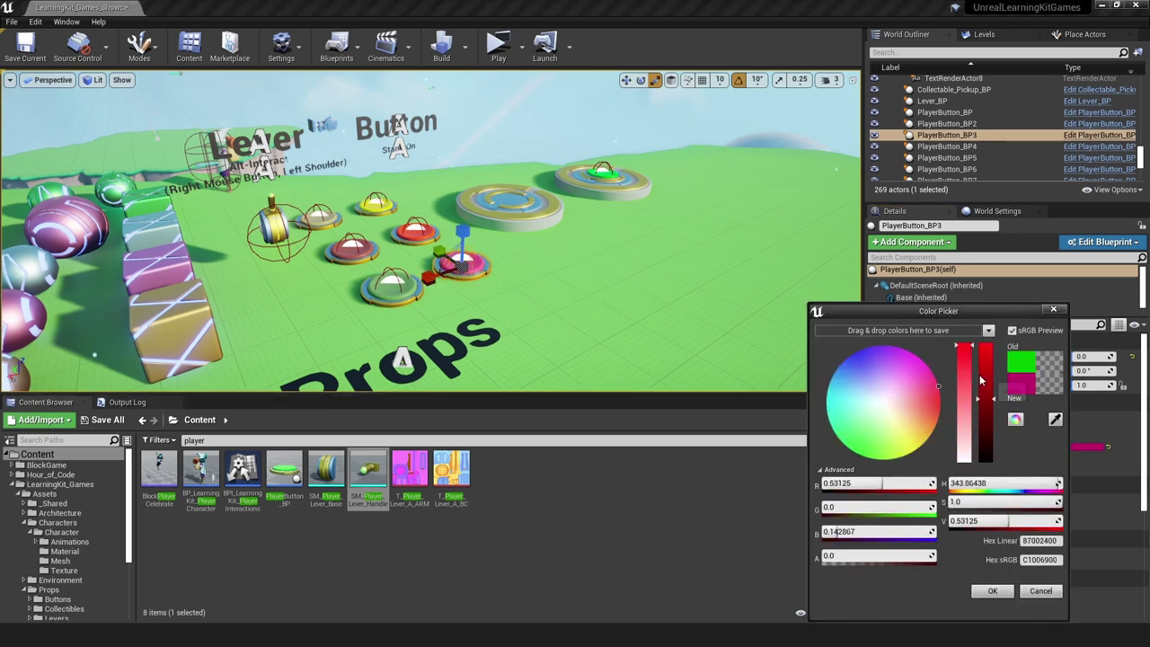
pyautogui.click(993, 591)
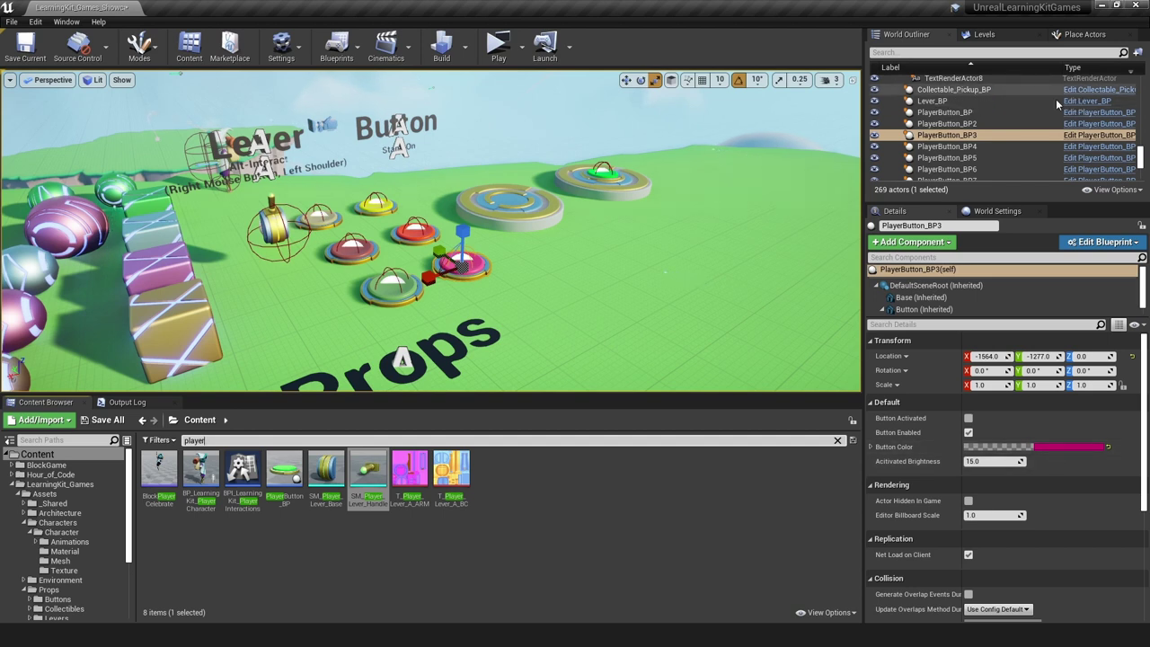
# - Place a new SM_Platform_M_A platform near the buttons, using SM_Platform_M2's mesh, and save all
pyautogui.click(506, 204)
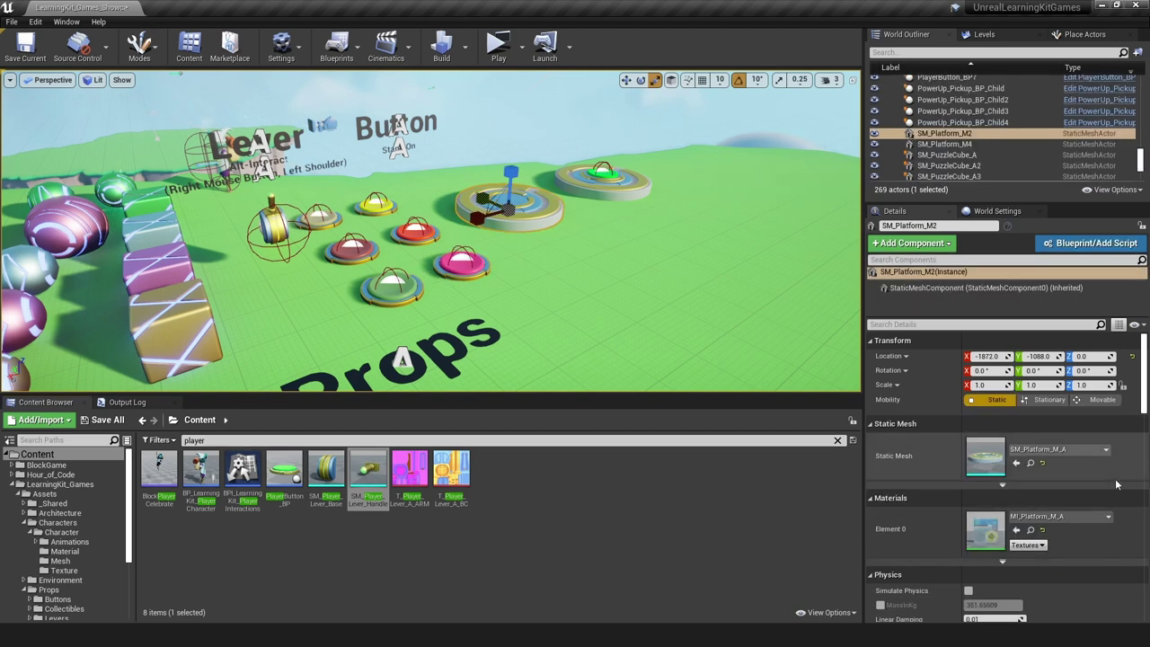
pyautogui.click(1031, 463)
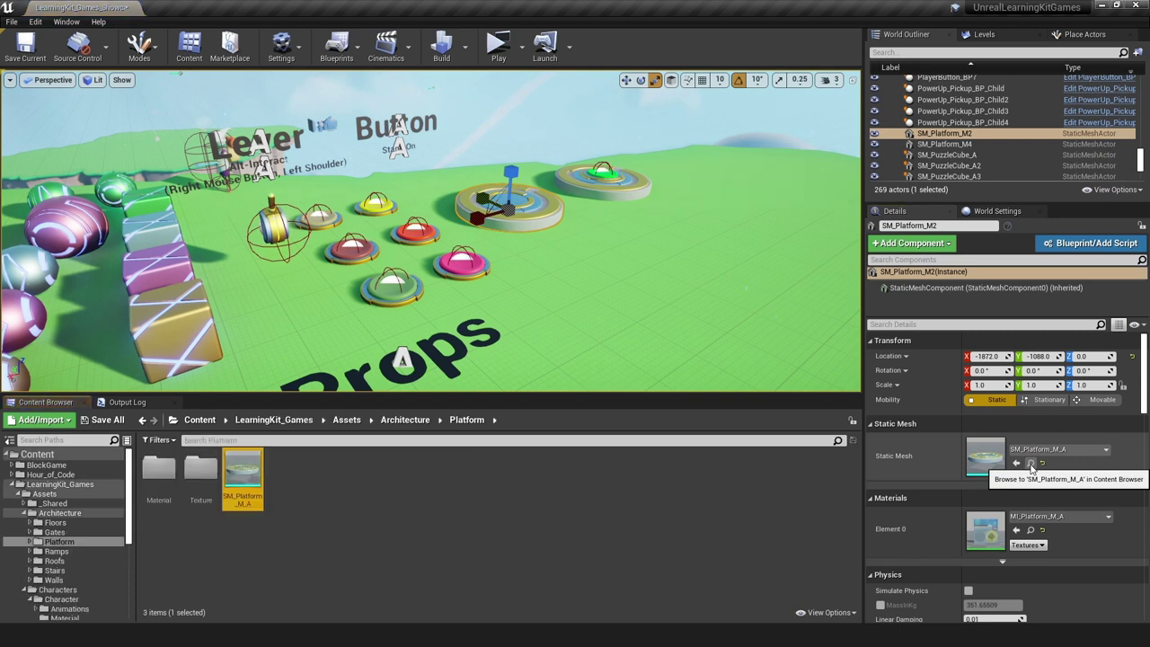
pyautogui.moveTo(250, 473); pyautogui.dragTo(660, 297)
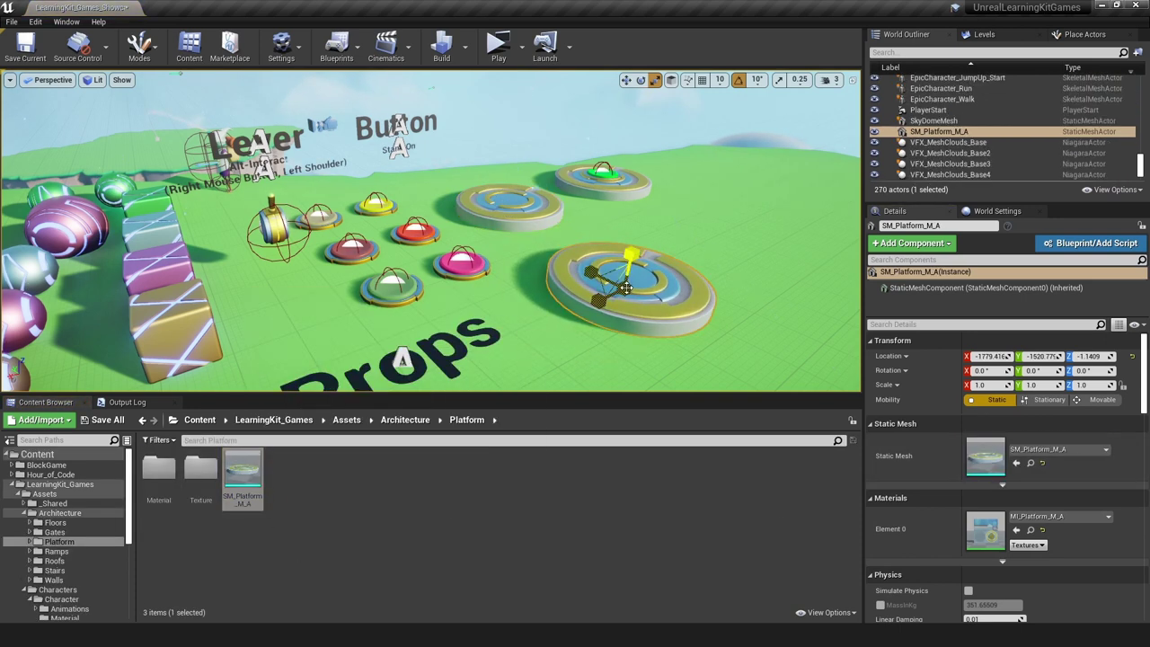
pyautogui.hotkey('ctrl', 'shift', 's')
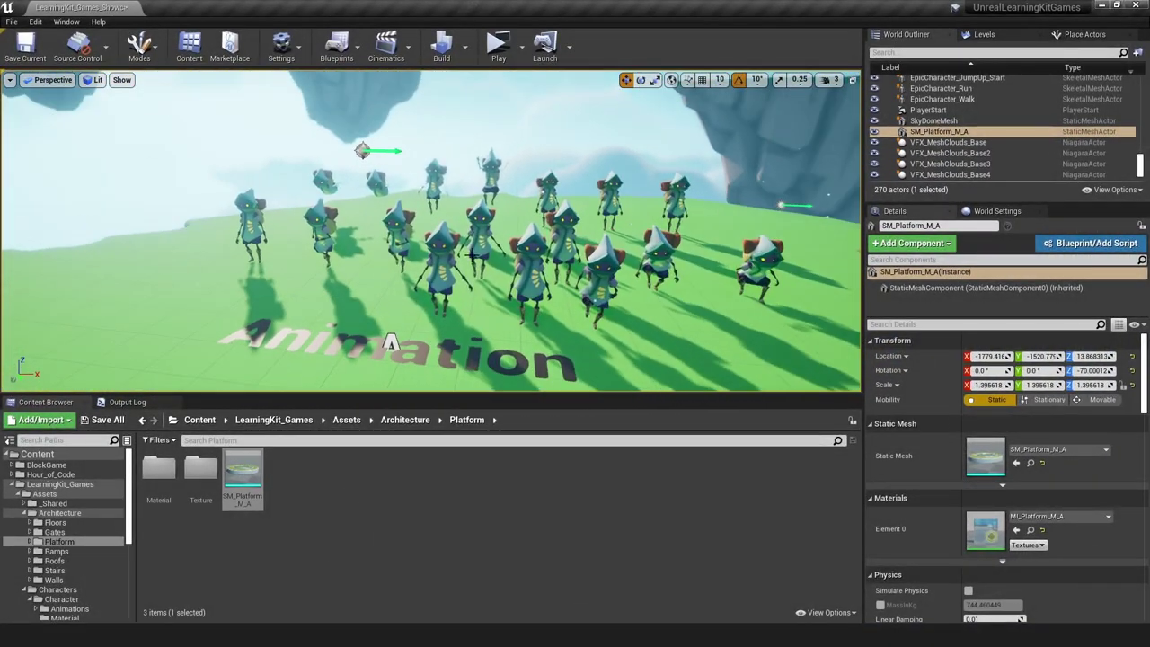
# - Start Simulate from the Play options and make the viewport taller to watch the level run
pyautogui.click(522, 47)
pyautogui.click(557, 81)
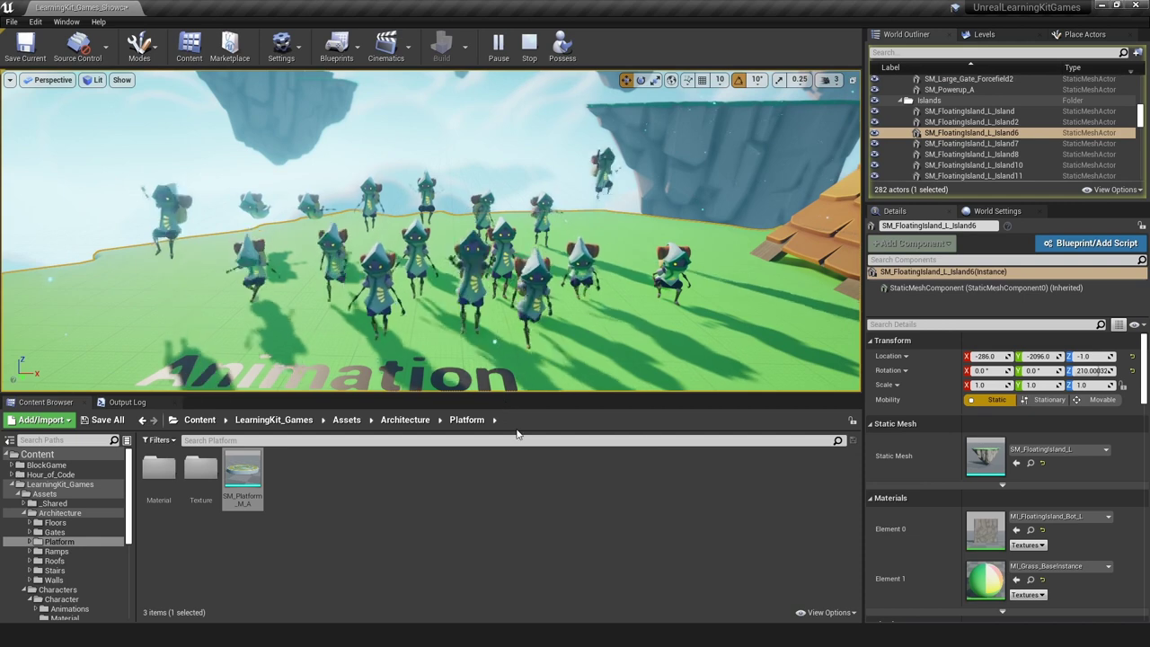
pyautogui.moveTo(512, 402); pyautogui.dragTo(521, 447)
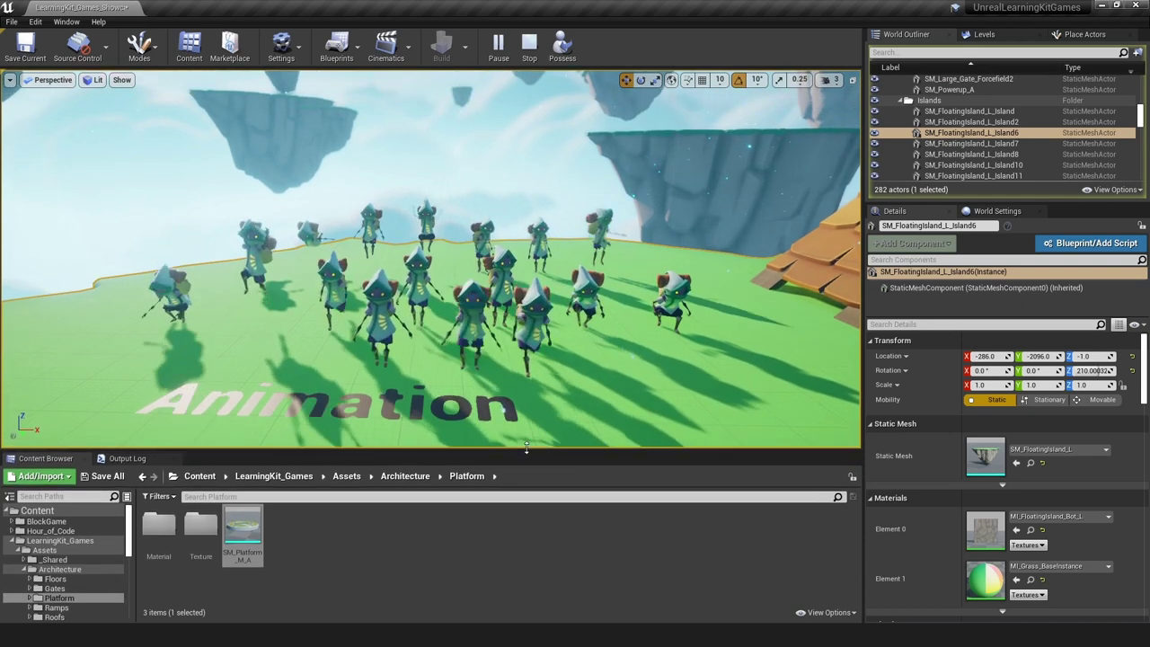